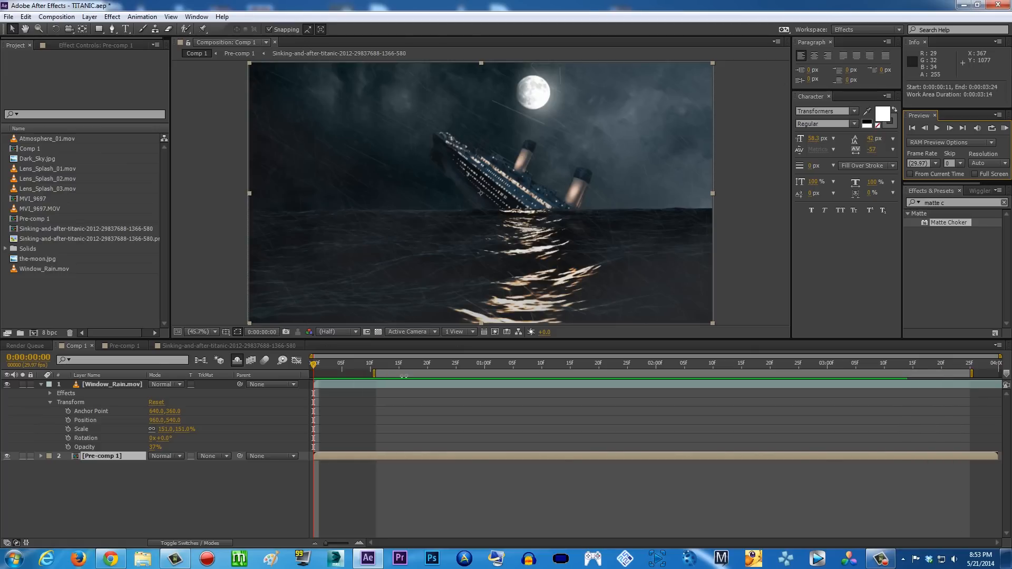
Step: Shift the Comp 1 work area so that it starts at 0:00:00:00
{"action": "left_click_drag", "start_coordinate": [300, 371], "coordinate": [303, 371]}
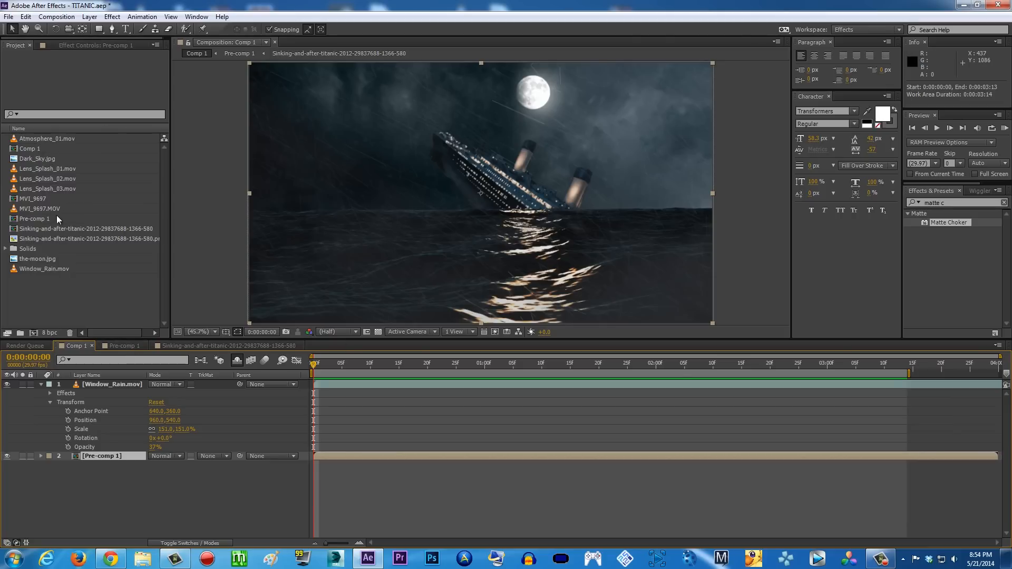
Step: Open the MVI_9697 composition, scrub through the graded night-water footage and the raw pool footage, and close it
{"action": "left_click", "coordinate": [37, 219]}
{"action": "left_click", "coordinate": [42, 208]}
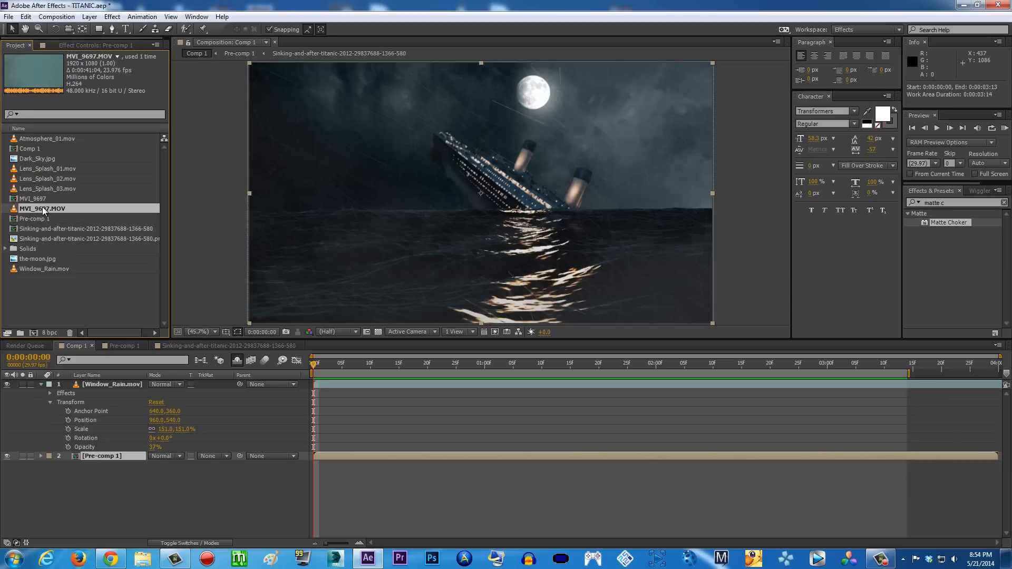
{"action": "left_click", "coordinate": [41, 199]}
{"action": "double_click", "coordinate": [41, 199]}
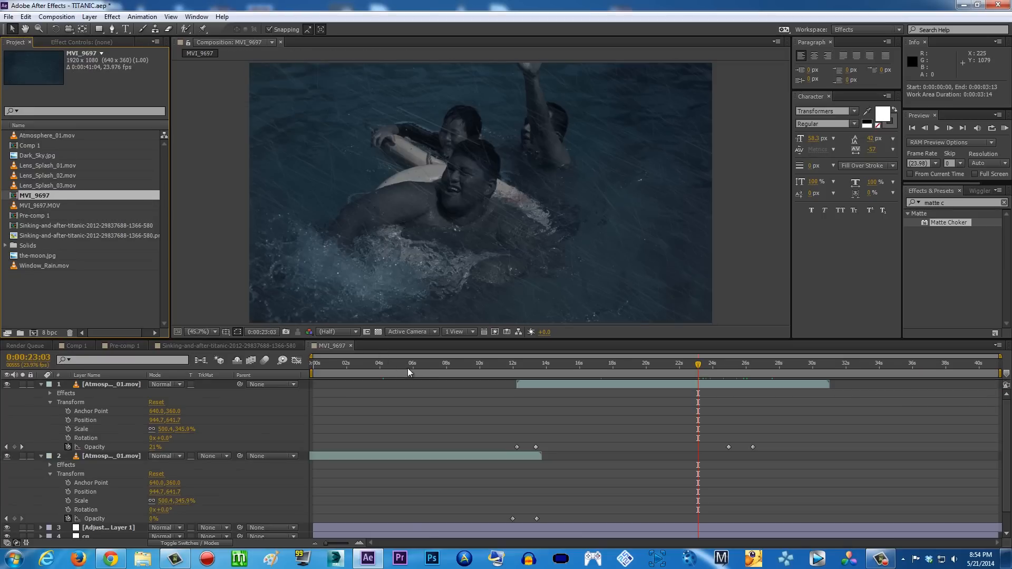
{"action": "left_click_drag", "start_coordinate": [827, 363], "coordinate": [467, 373]}
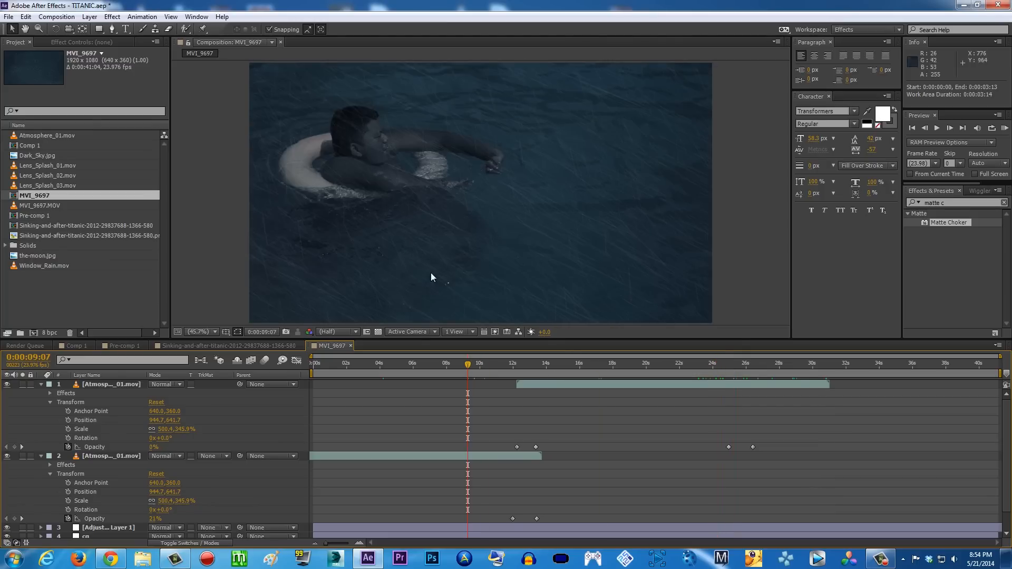
{"action": "left_click_drag", "start_coordinate": [753, 369], "coordinate": [785, 366]}
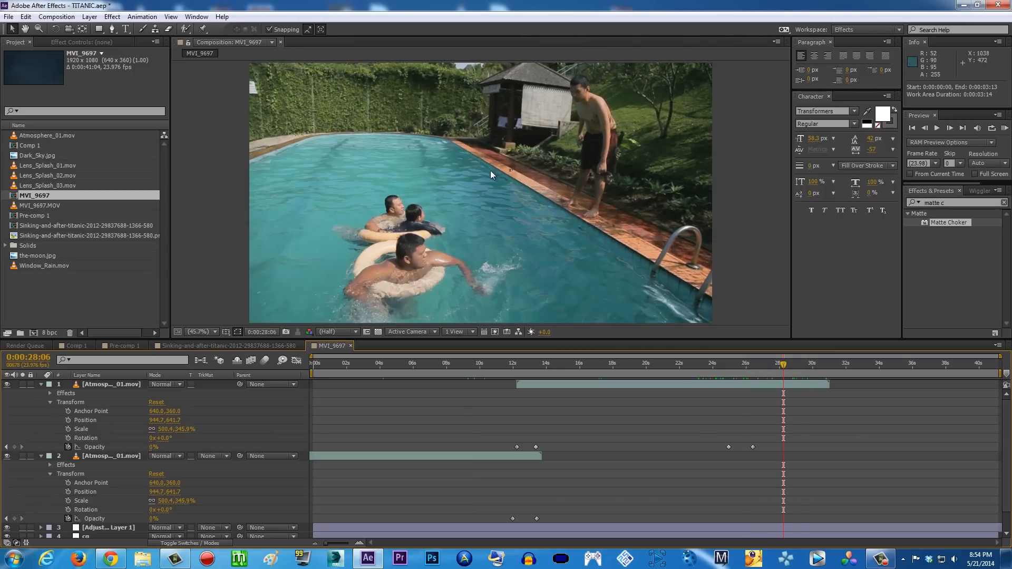
{"action": "left_click", "coordinate": [374, 365]}
{"action": "left_click_drag", "start_coordinate": [373, 365], "coordinate": [373, 365]}
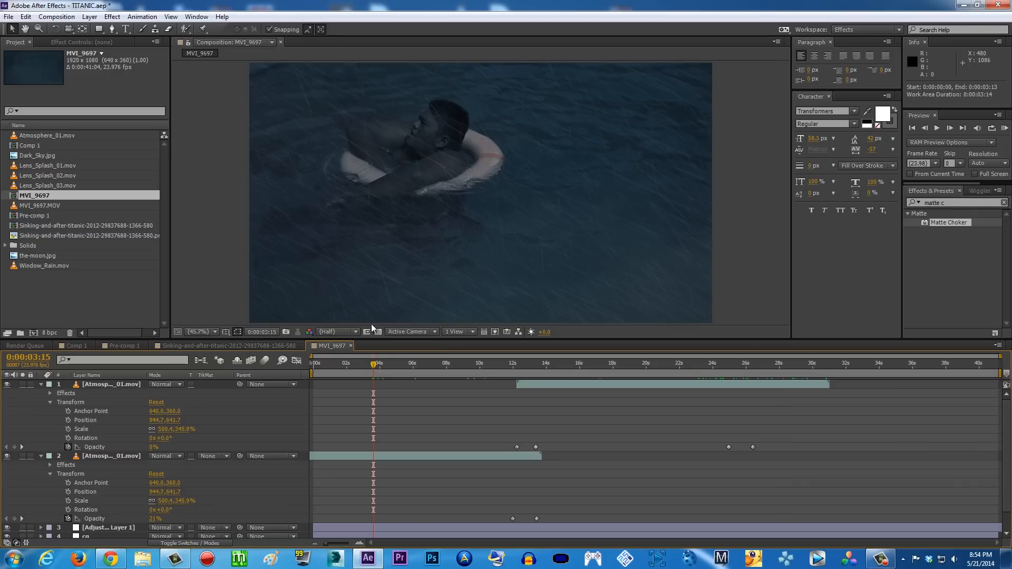
{"action": "left_click", "coordinate": [351, 345]}
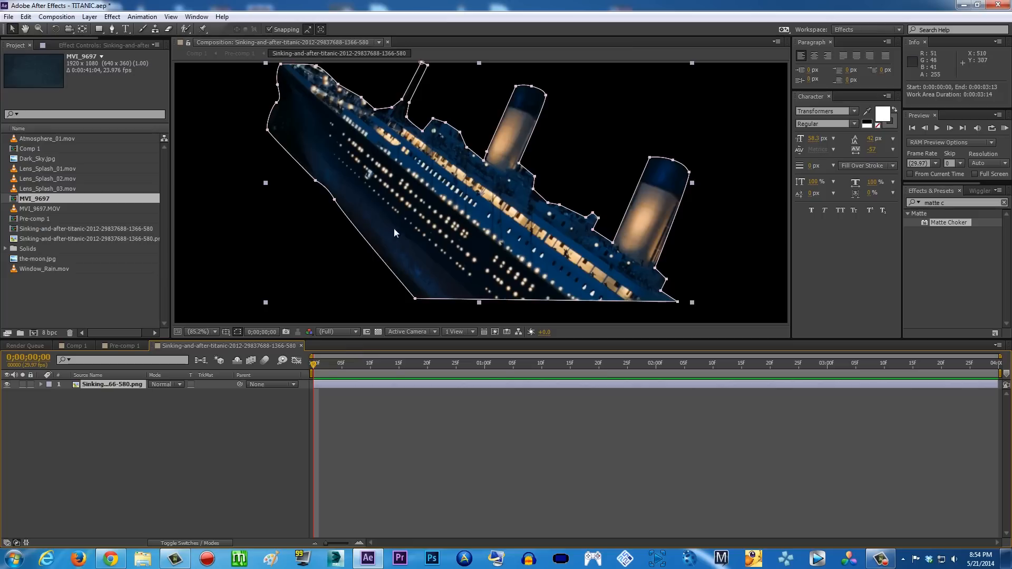
Step: Scrub through the sinking ship shot in Comp 1 and locate the Red Giant Psunami effect without applying it
{"action": "left_click", "coordinate": [74, 346]}
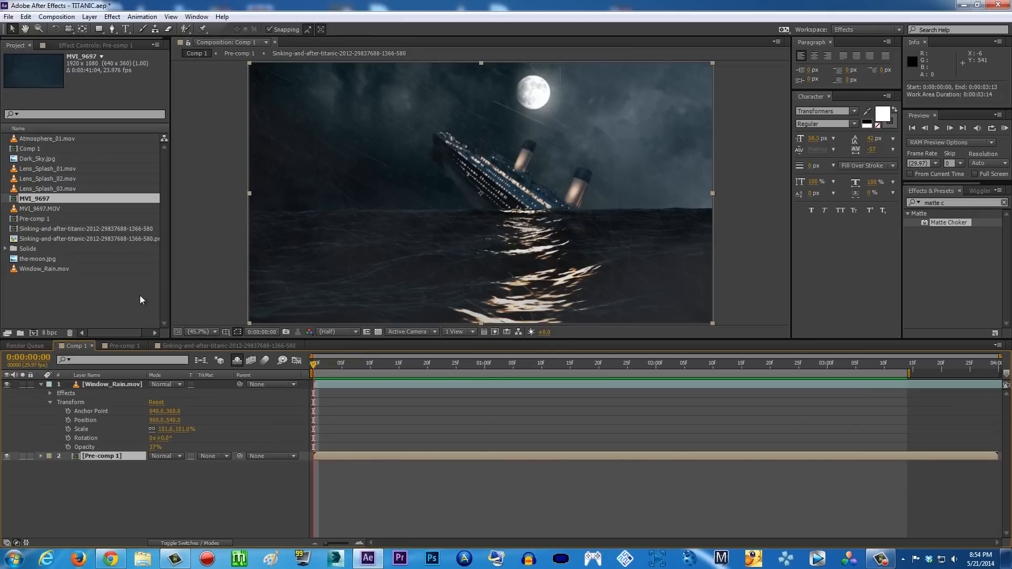
{"action": "left_click_drag", "start_coordinate": [338, 368], "coordinate": [719, 381]}
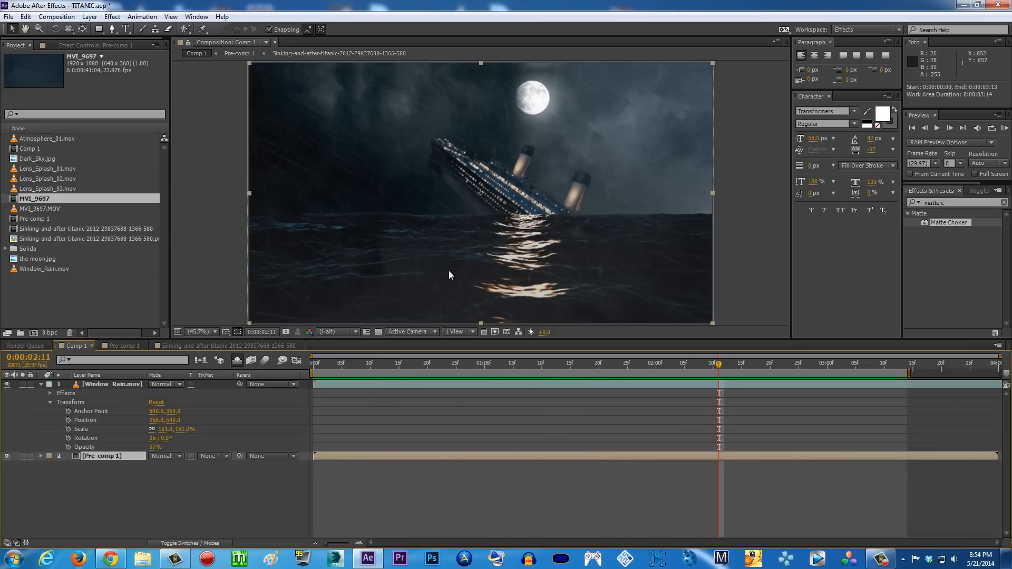
{"action": "left_click_drag", "start_coordinate": [369, 368], "coordinate": [342, 368]}
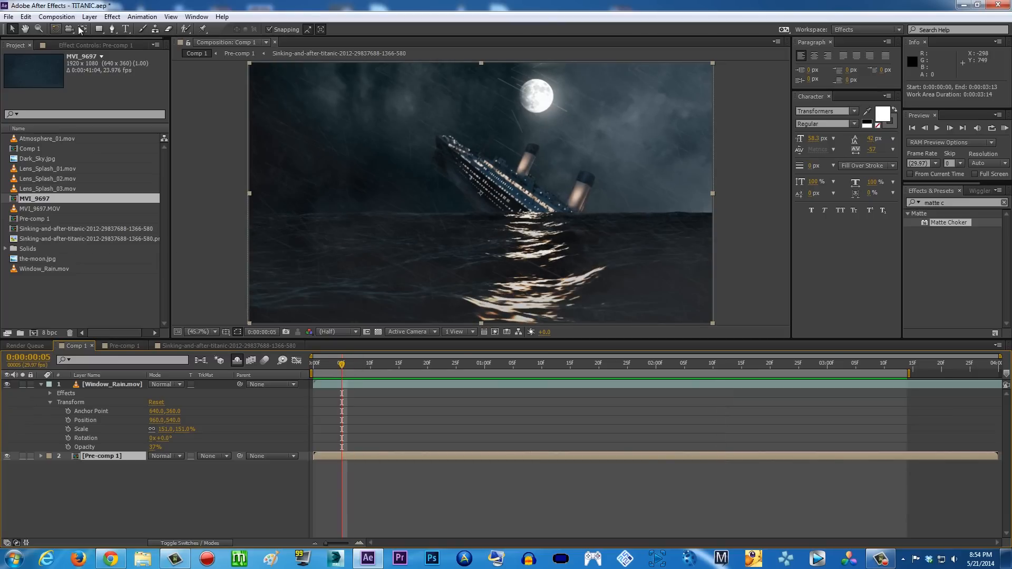
{"action": "left_click", "coordinate": [109, 17]}
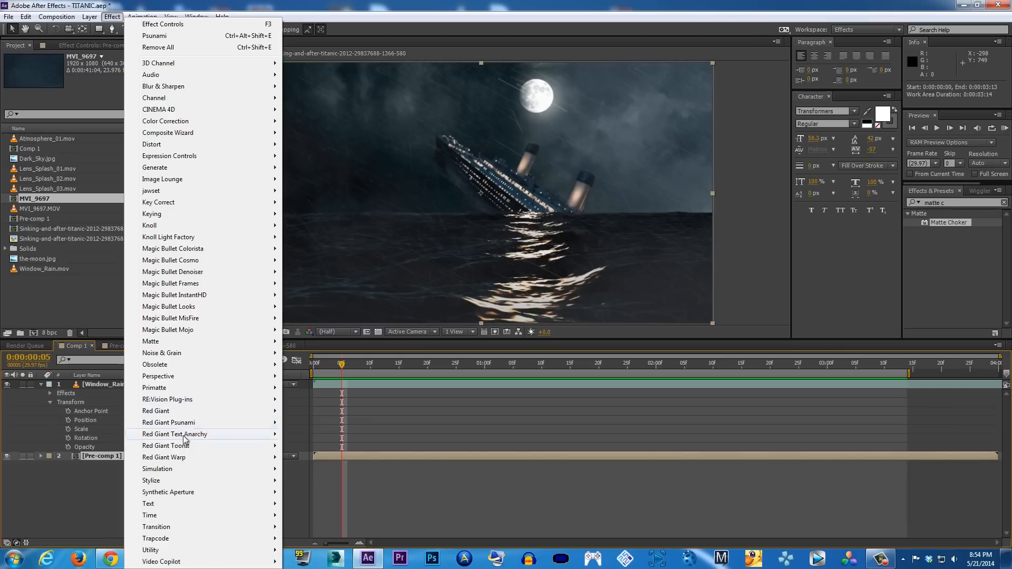
{"action": "mouse_move", "coordinate": [175, 427]}
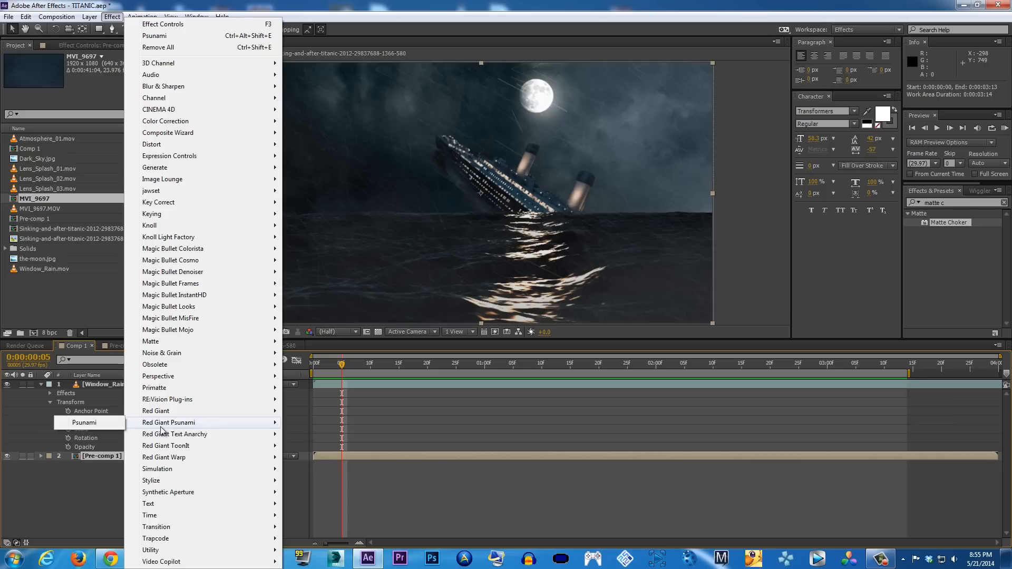
{"action": "left_click", "coordinate": [393, 365]}
Step: Create a composition named "titanic 2" with the HDV/HDTV 720 29.97 preset and a 4-second duration
{"action": "left_click", "coordinate": [57, 17]}
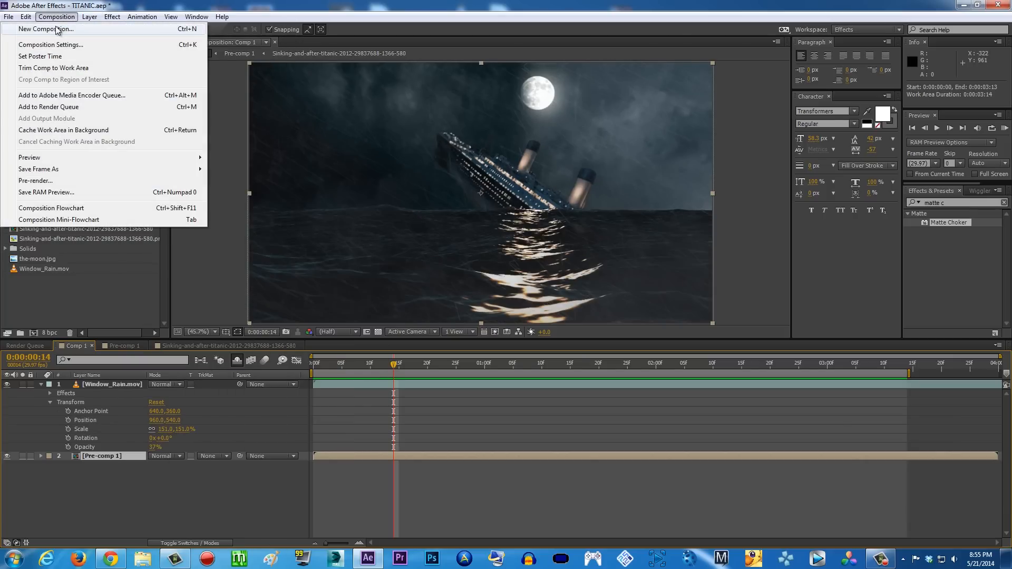
{"action": "left_click", "coordinate": [46, 29]}
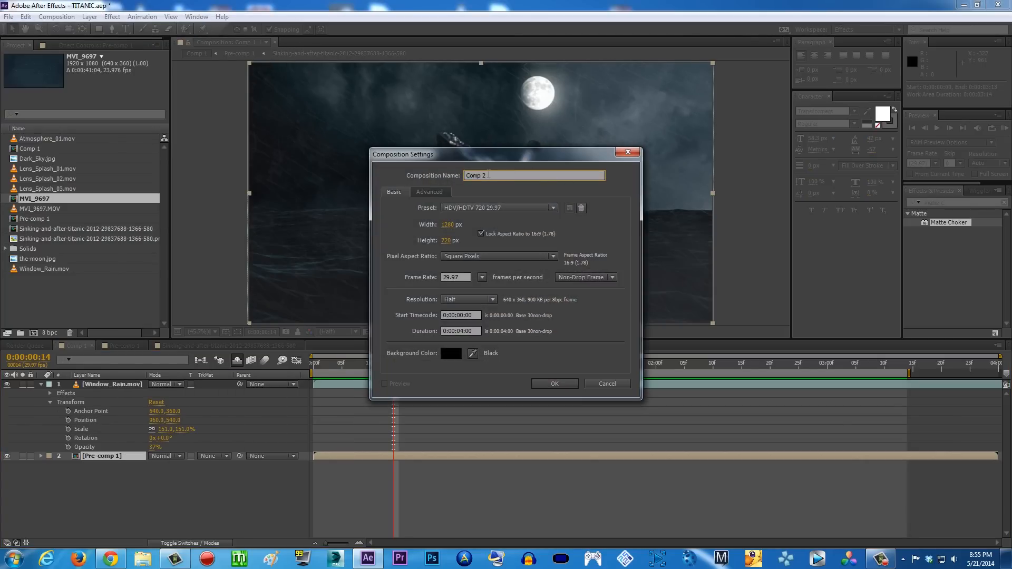
{"action": "type", "text": "titanic"}
{"action": "key", "text": "Return"}
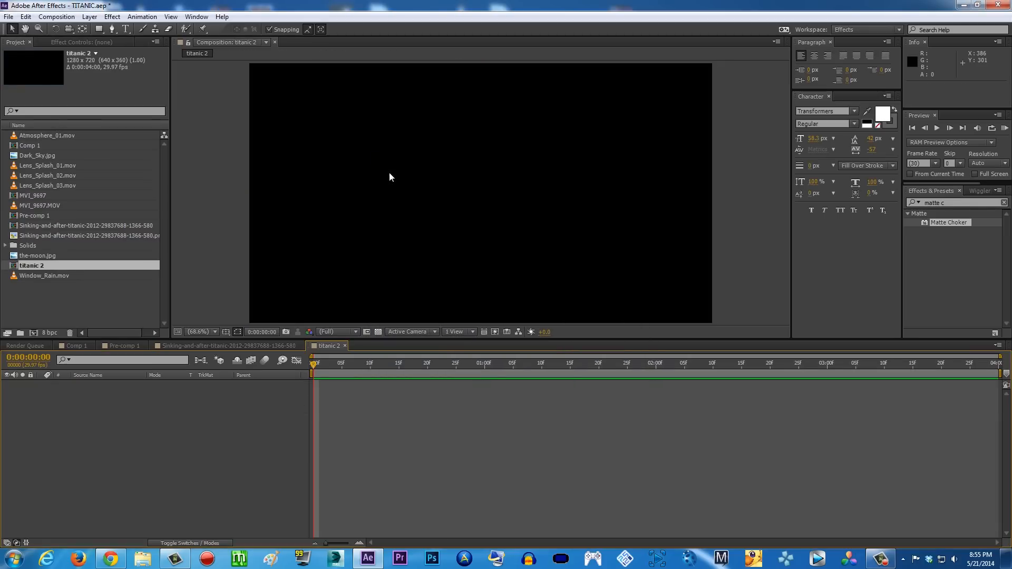
Step: Add a green 1280 x 720 px solid named "psunami" to the titanic 2 composition
{"action": "left_click", "coordinate": [92, 16]}
{"action": "mouse_move", "coordinate": [93, 28]}
{"action": "left_click", "coordinate": [301, 40]}
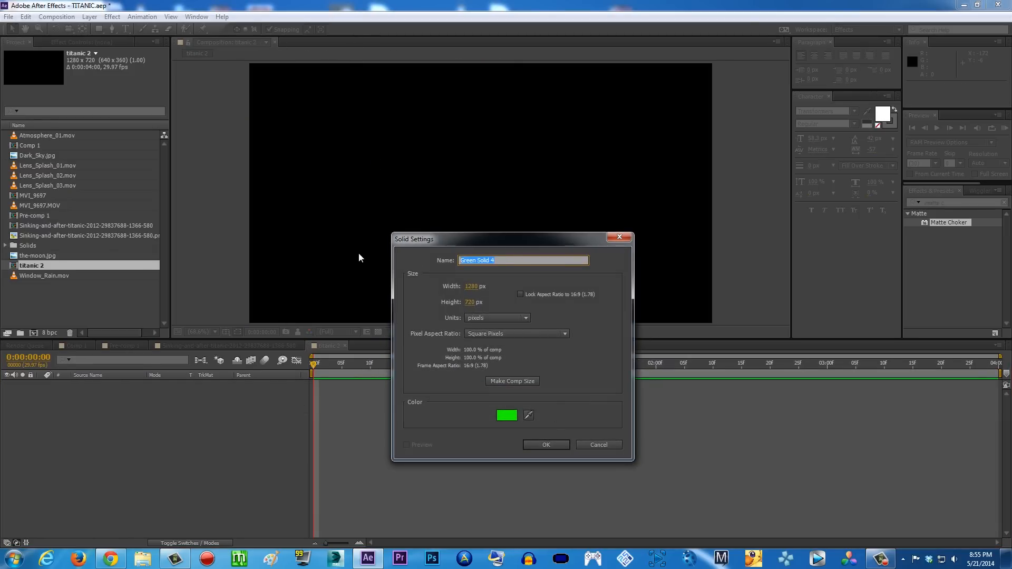
{"action": "type", "text": "t"}
{"action": "key", "text": "BackSpace"}
{"action": "key", "text": "BackSpace"}
{"action": "key", "text": "BackSpace"}
{"action": "key", "text": "BackSpace"}
{"action": "type", "text": "psunam"}
{"action": "key", "text": "Return"}
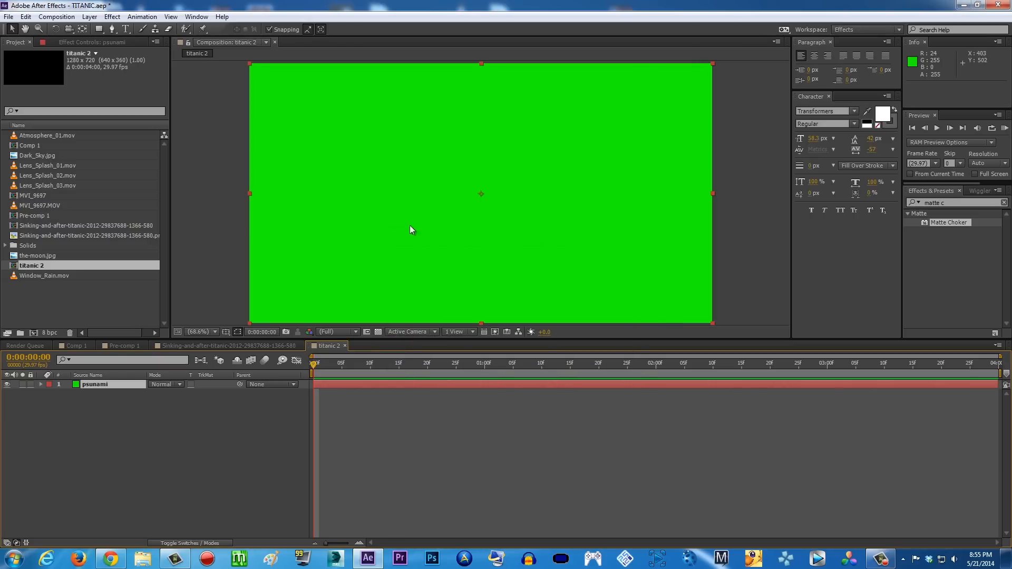
Step: Apply the Red Giant Psunami effect to the psunami solid
{"action": "left_click", "coordinate": [122, 20]}
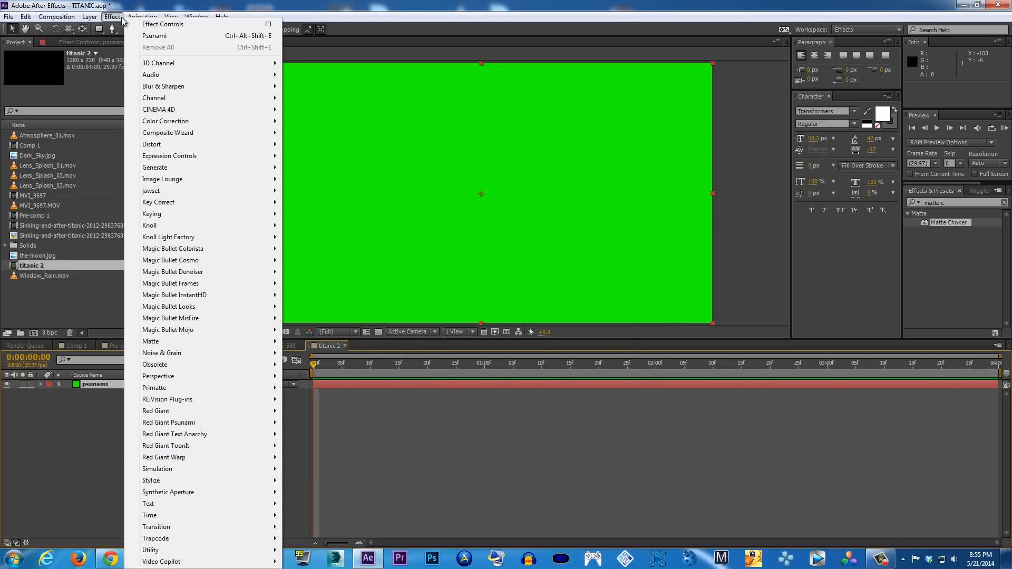
{"action": "left_click", "coordinate": [385, 444]}
{"action": "left_click", "coordinate": [362, 384]}
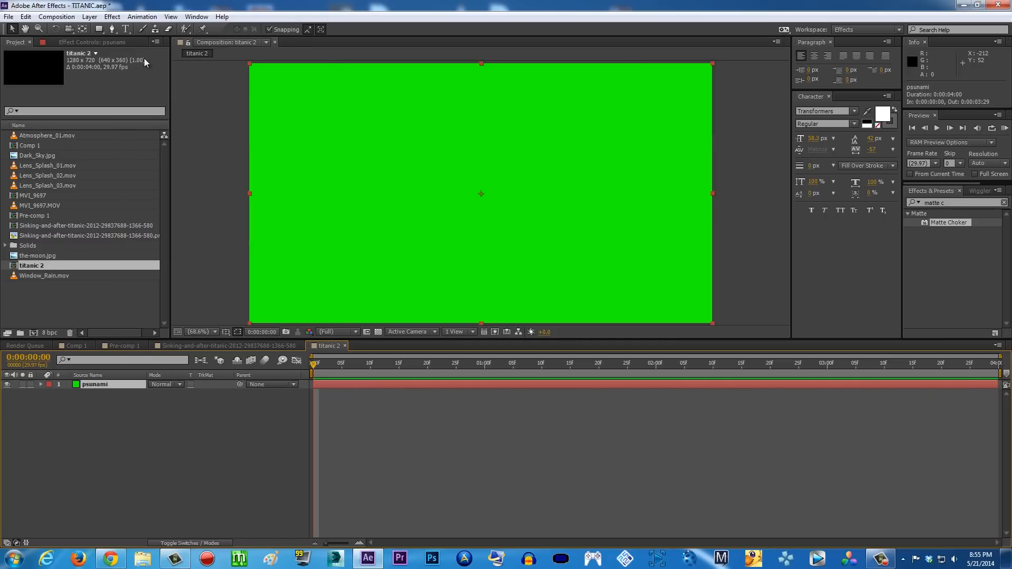
{"action": "left_click", "coordinate": [112, 16]}
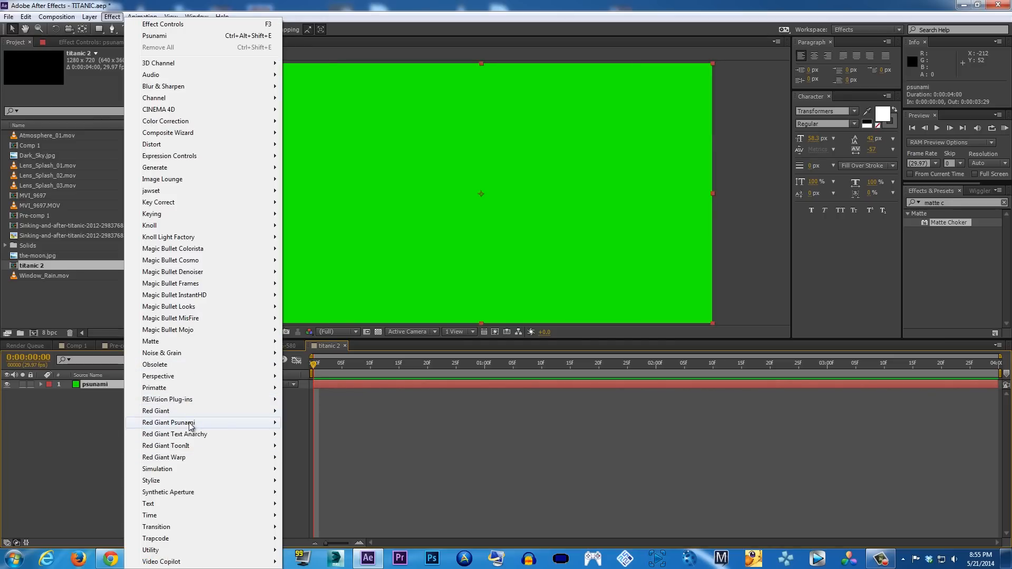
{"action": "left_click", "coordinate": [110, 426]}
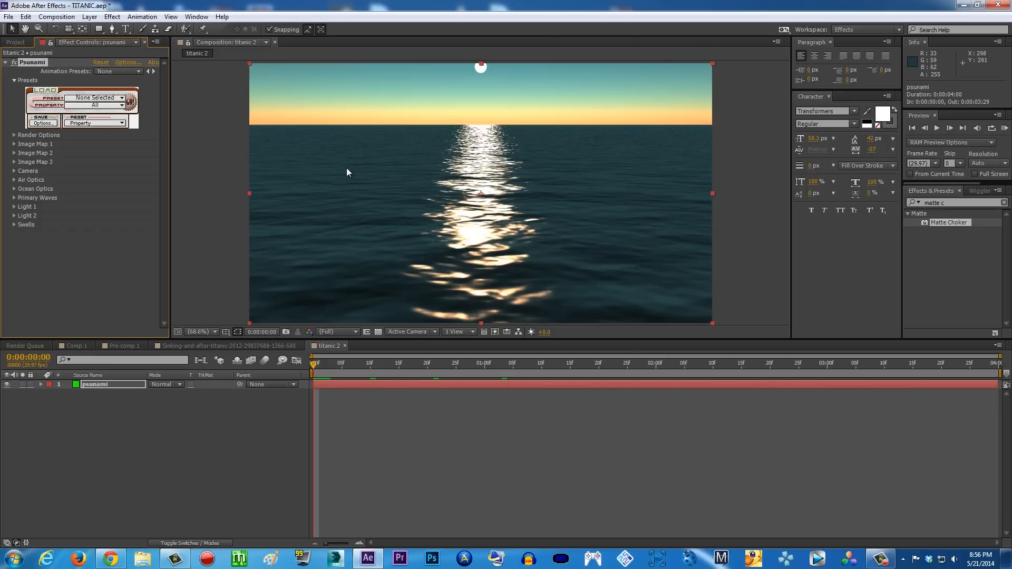
Step: Compare the default ocean in titanic 2 with the finished shot by previewing Comp 1, and return to titanic 2
{"action": "left_click", "coordinate": [87, 346]}
{"action": "left_click", "coordinate": [314, 345]}
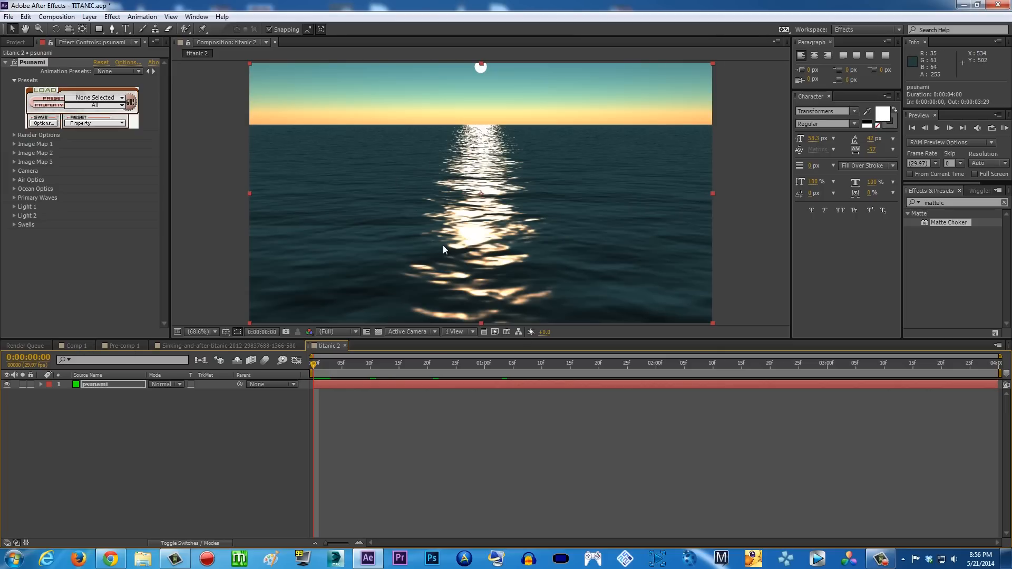
{"action": "left_click", "coordinate": [73, 343]}
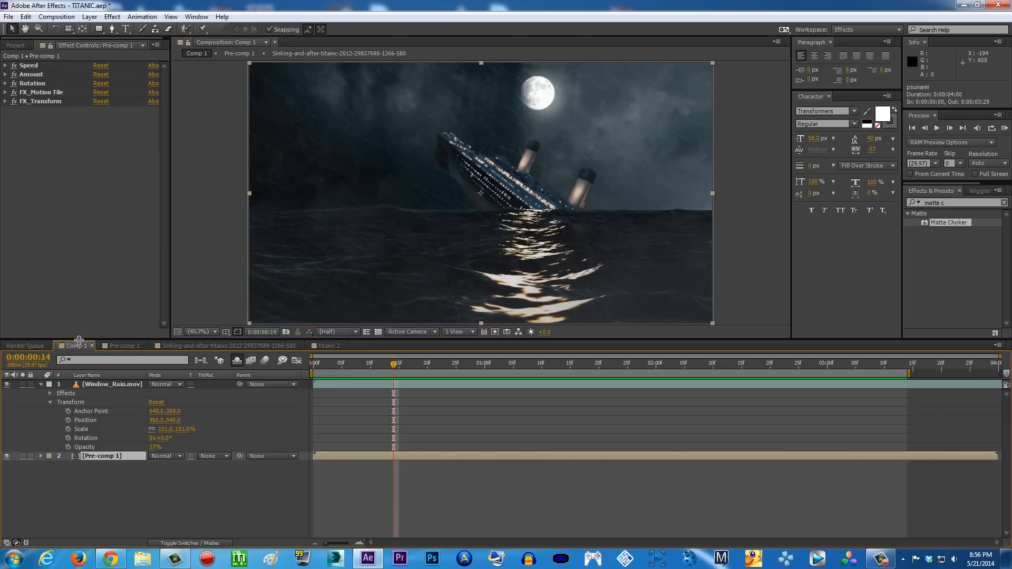
{"action": "left_click_drag", "start_coordinate": [314, 364], "coordinate": [376, 365]}
{"action": "key", "text": "space"}
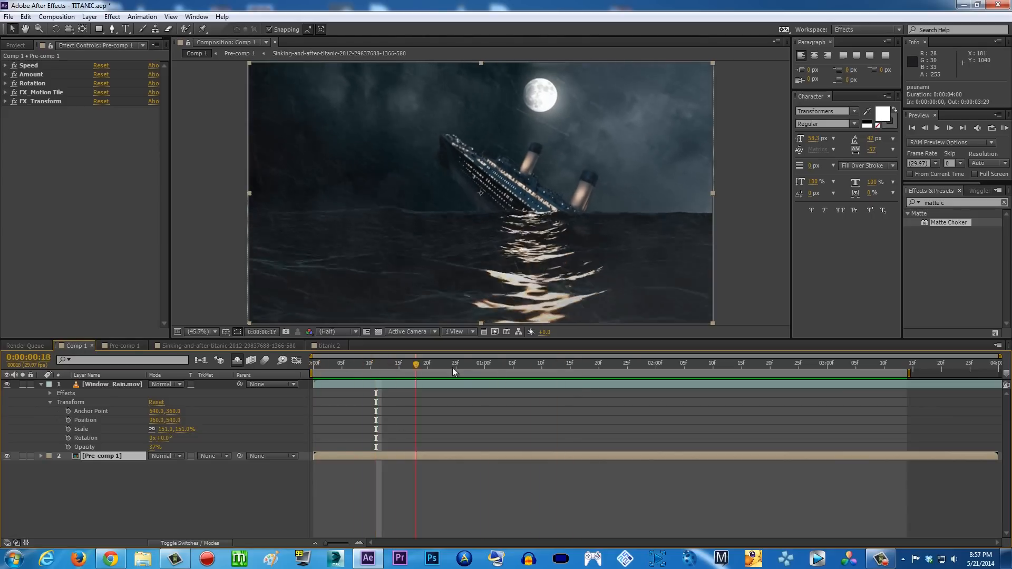
{"action": "left_click", "coordinate": [491, 365]}
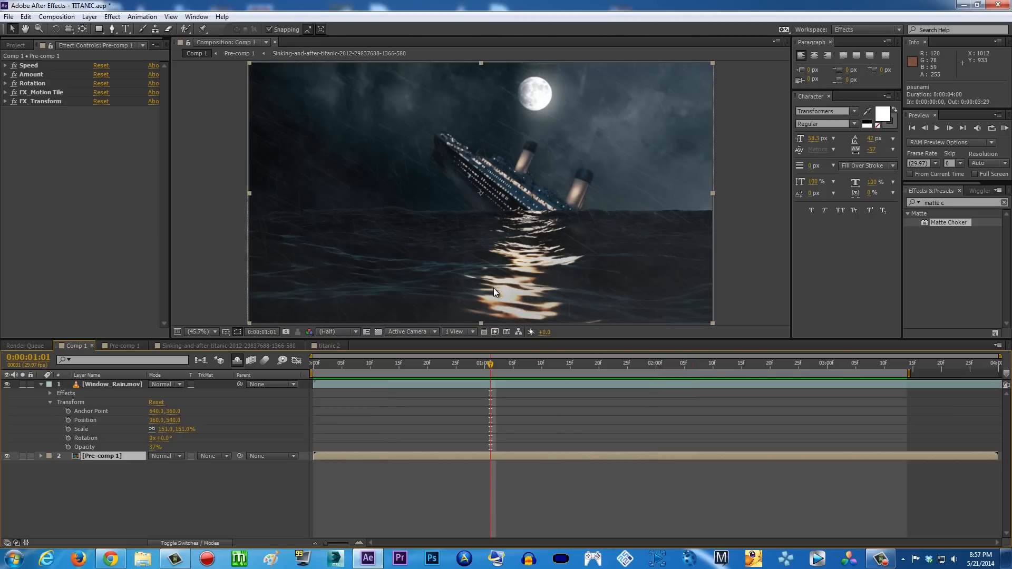
{"action": "left_click", "coordinate": [323, 345]}
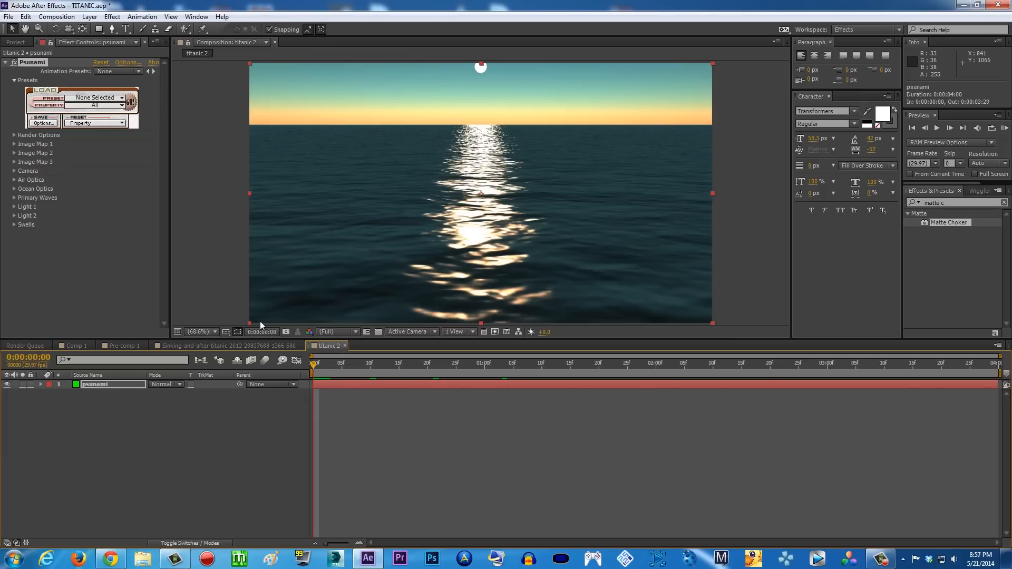
Step: In Psunami's Render Options, try Air Only and Water Only, and set Render What to Water Only To Max Distance
{"action": "left_click", "coordinate": [14, 136]}
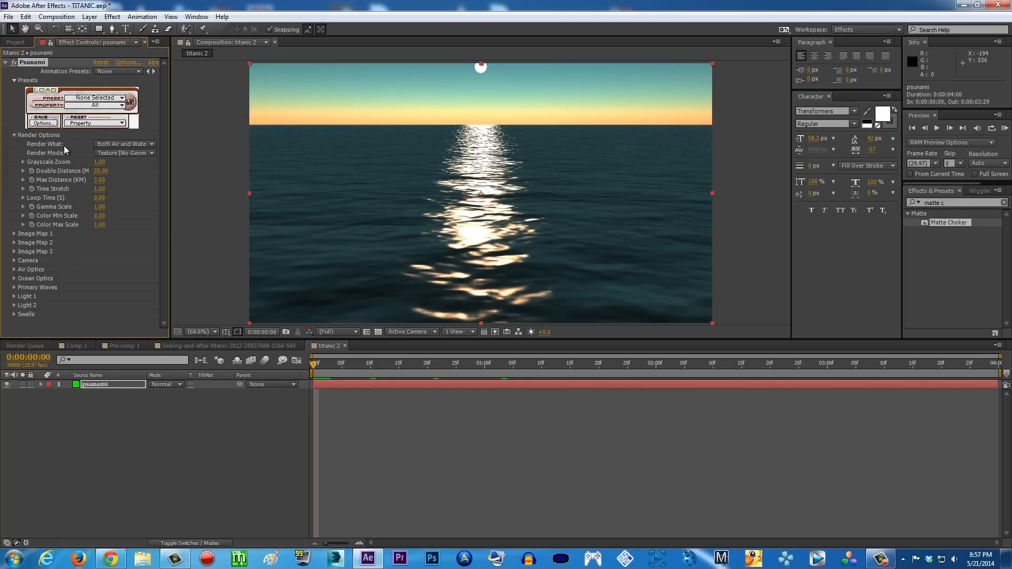
{"action": "left_click", "coordinate": [142, 144]}
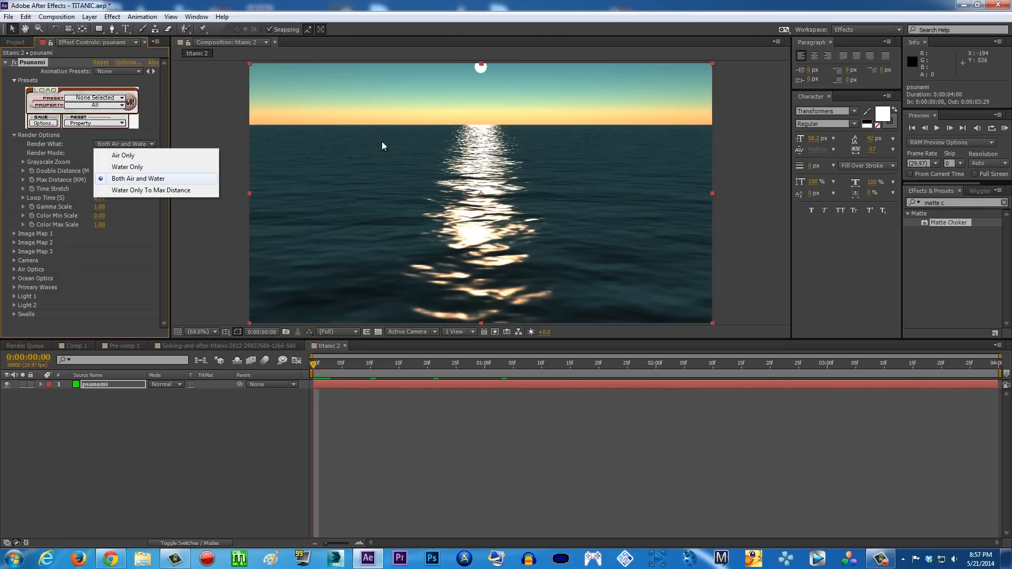
{"action": "left_click", "coordinate": [157, 155]}
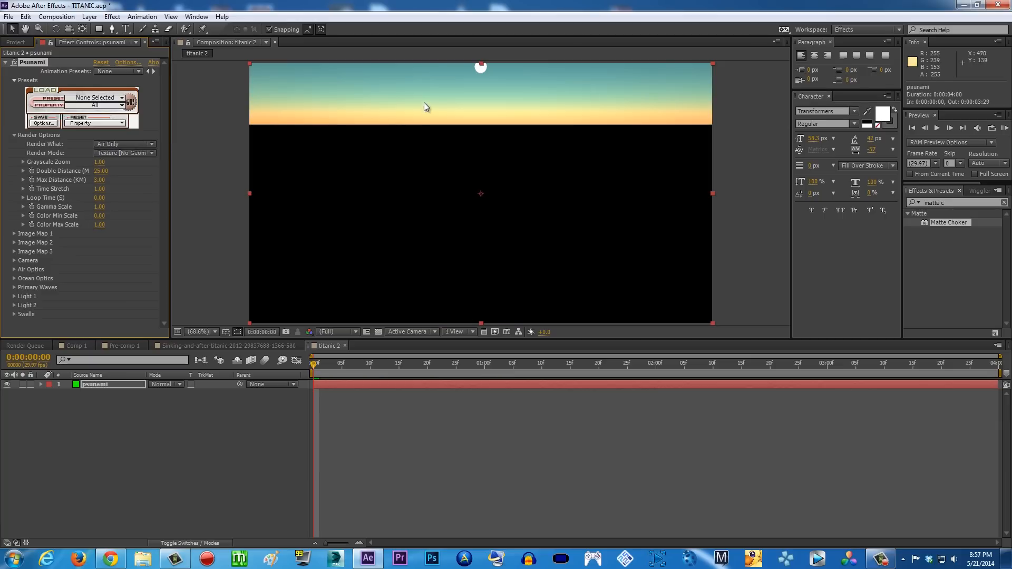
{"action": "left_click", "coordinate": [157, 143]}
{"action": "left_click", "coordinate": [151, 170]}
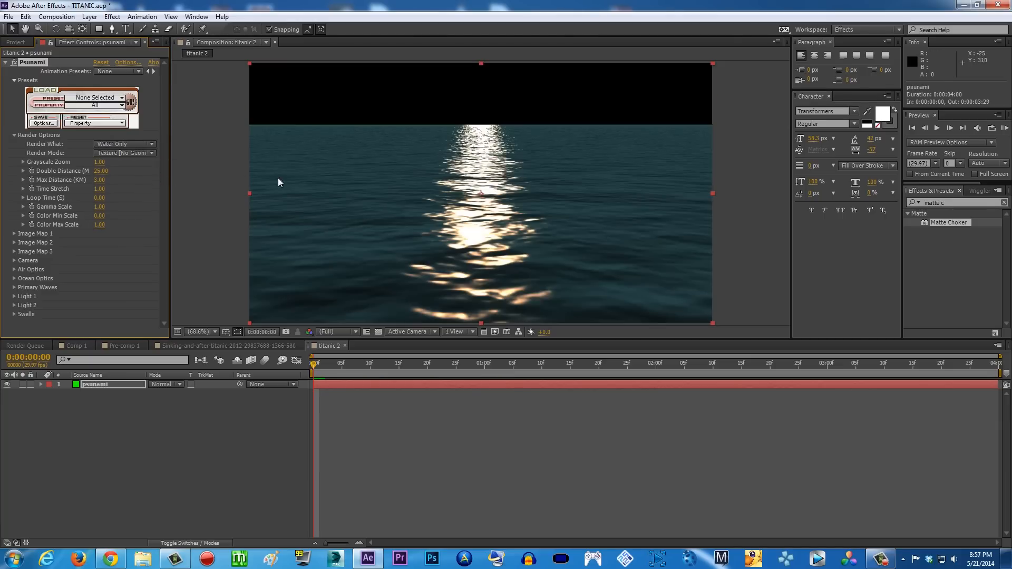
{"action": "left_click", "coordinate": [147, 144]}
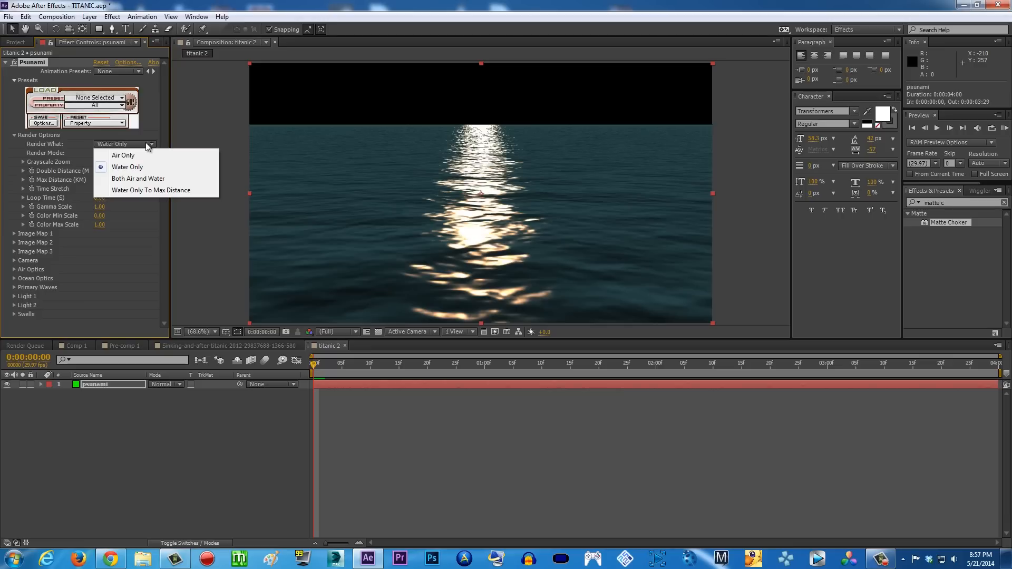
{"action": "left_click", "coordinate": [166, 190]}
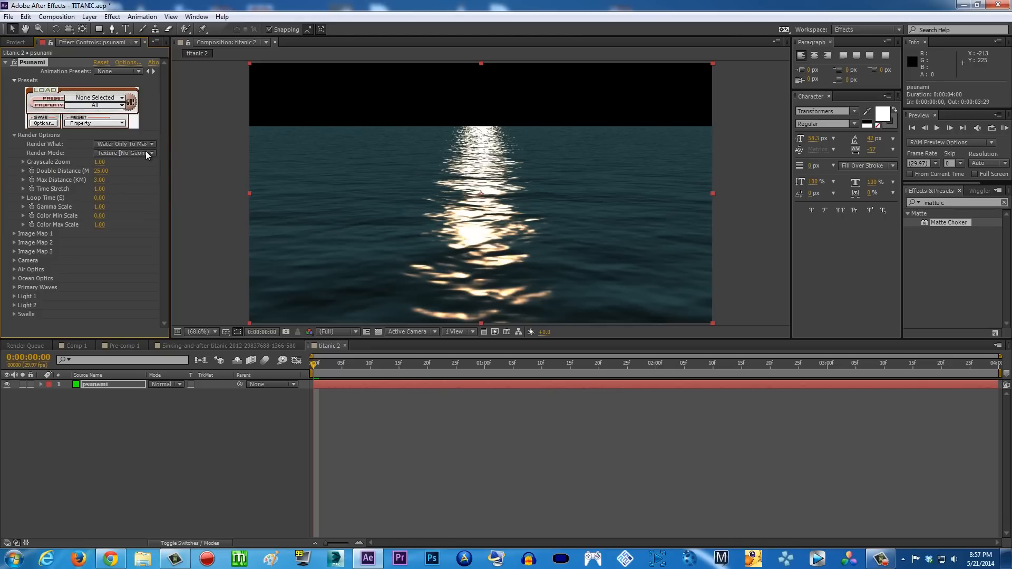
Step: Compare Water Only with Water Only To Max Distance close up at the horizon, ending on Water Only To Max Distance
{"action": "left_click", "coordinate": [145, 150]}
{"action": "left_click", "coordinate": [149, 166]}
{"action": "left_click", "coordinate": [148, 152]}
{"action": "left_click", "coordinate": [148, 192]}
{"action": "left_click", "coordinate": [148, 145]}
{"action": "left_click", "coordinate": [156, 167]}
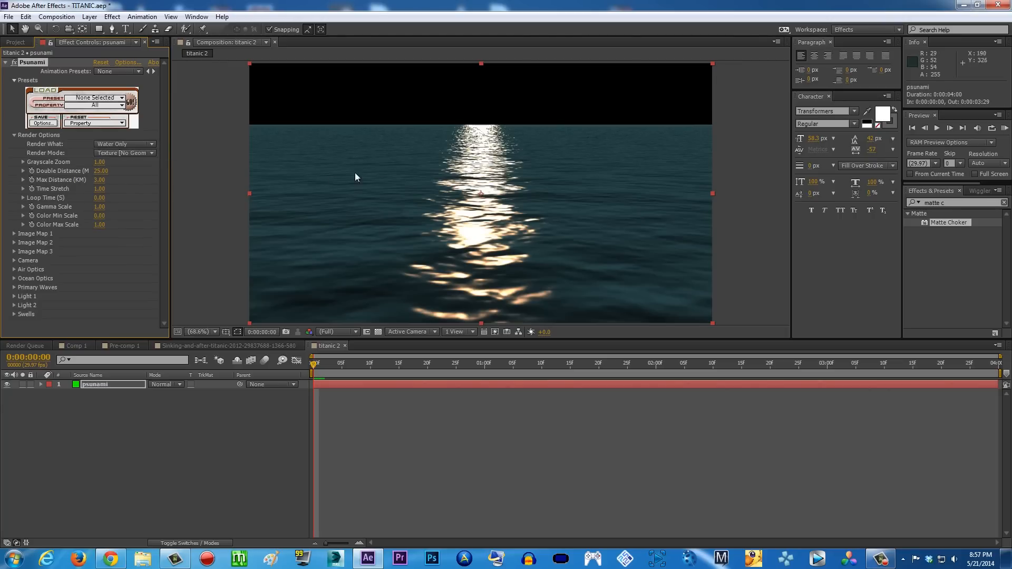
{"action": "scroll", "coordinate": [381, 164], "scroll_direction": "up", "scroll_amount": 3}
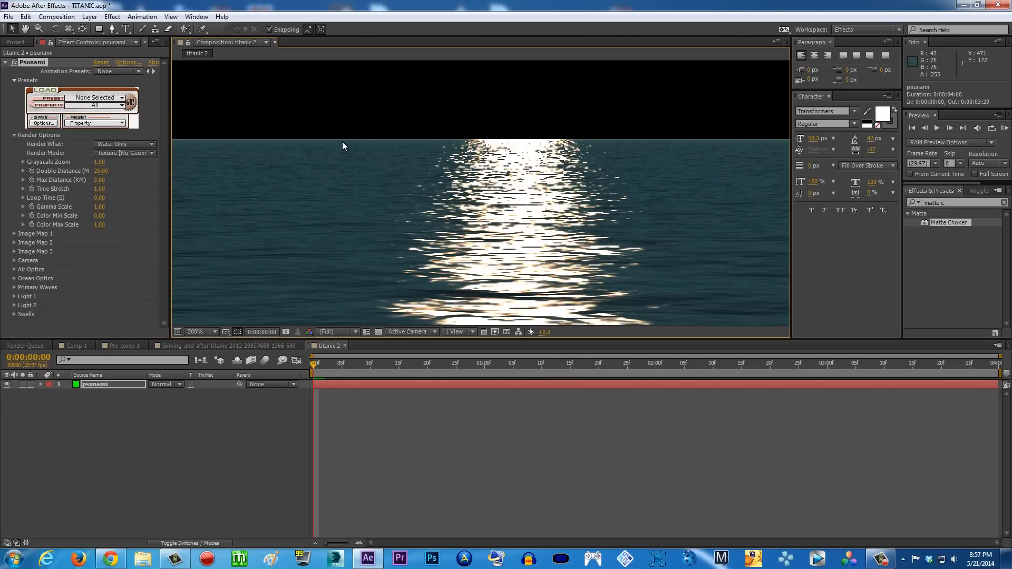
{"action": "left_click", "coordinate": [138, 144]}
{"action": "left_click", "coordinate": [147, 191]}
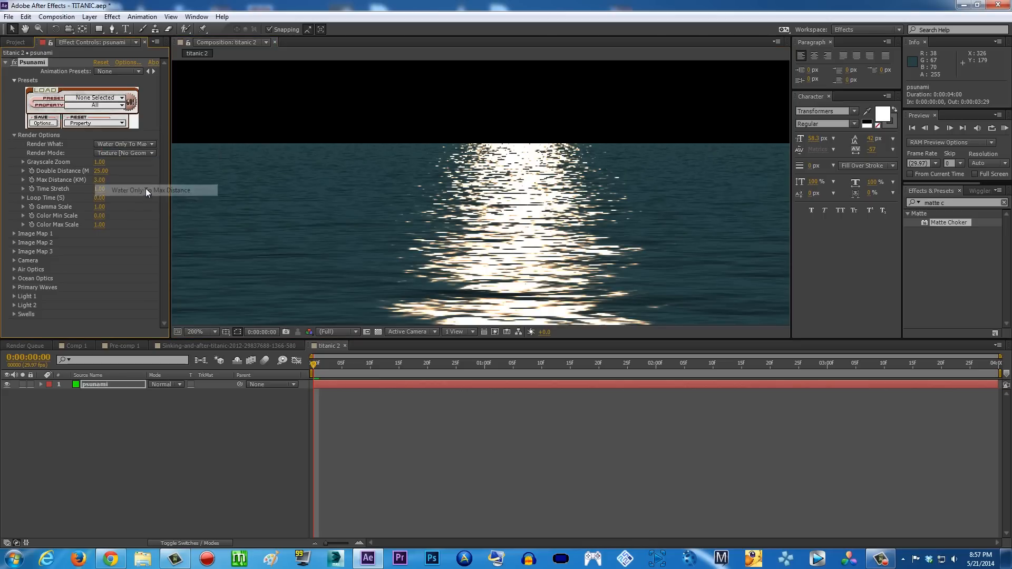
Step: Fit the whole titanic 2 frame in view and scrub roughly the first 26 frames to examine the ocean's motion
{"action": "scroll", "coordinate": [596, 166], "scroll_direction": "down", "scroll_amount": 3}
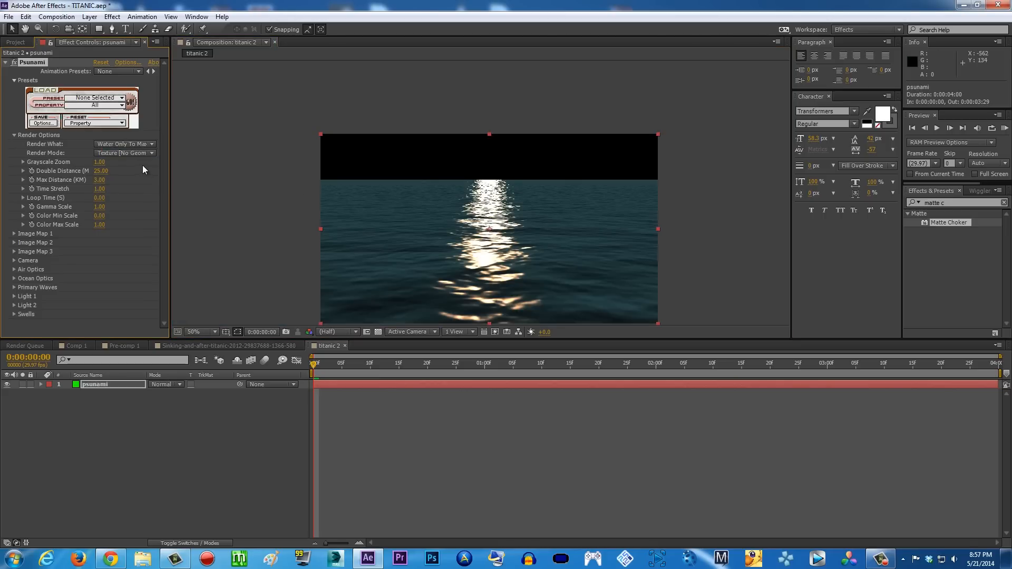
{"action": "left_click", "coordinate": [207, 330]}
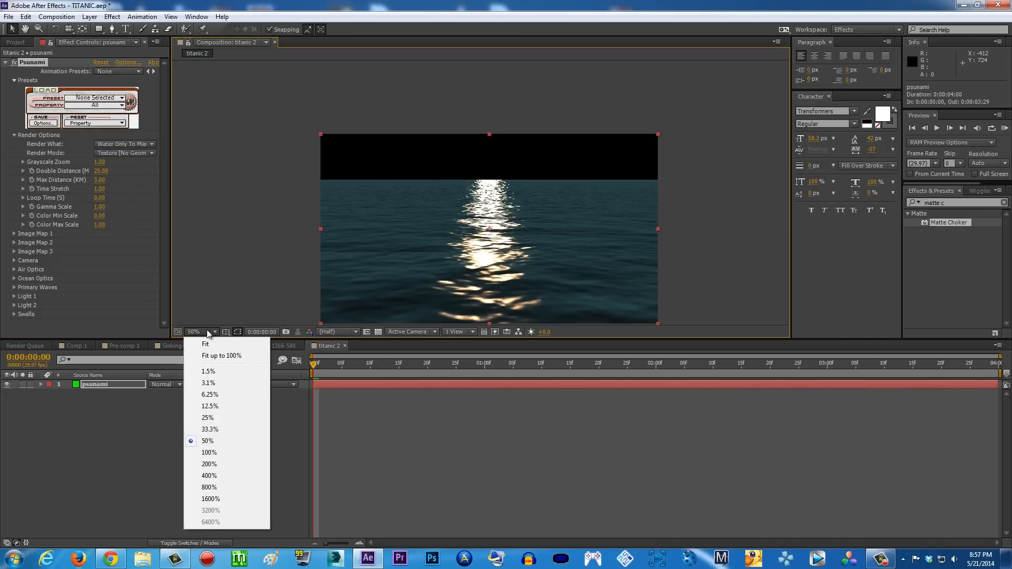
{"action": "left_click", "coordinate": [215, 344]}
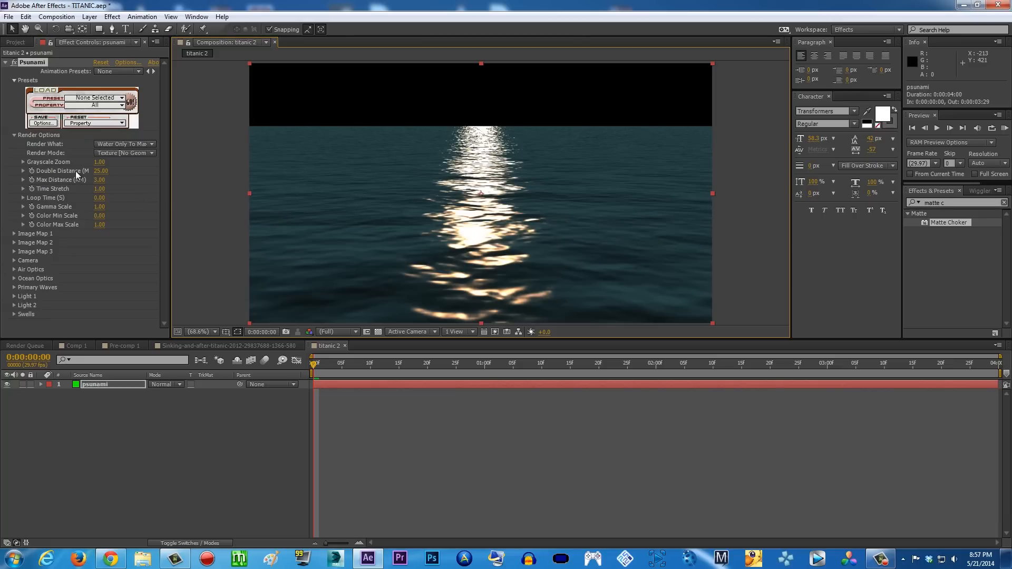
{"action": "left_click", "coordinate": [130, 154]}
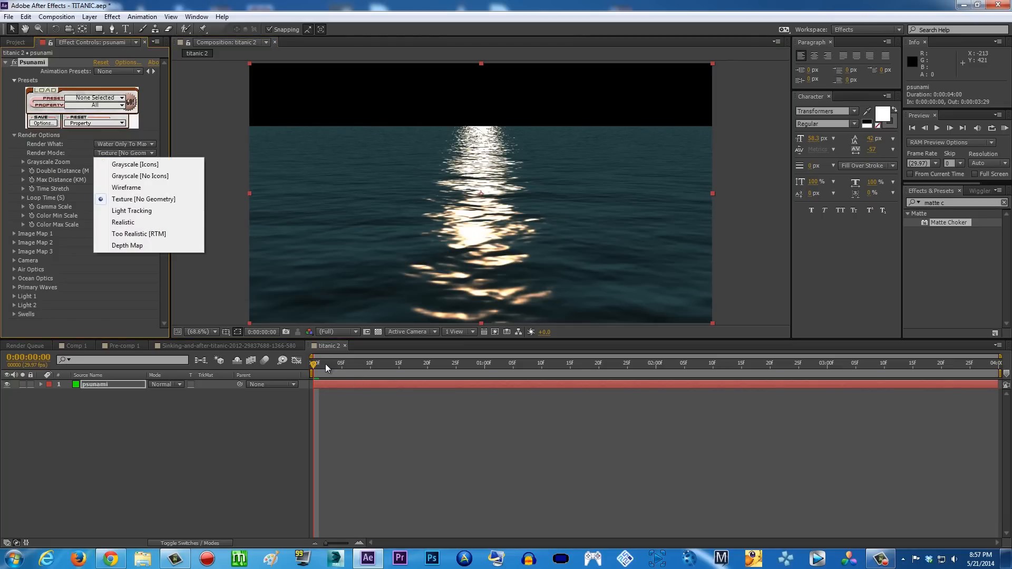
{"action": "left_click", "coordinate": [326, 368]}
{"action": "left_click_drag", "start_coordinate": [323, 368], "coordinate": [463, 369]}
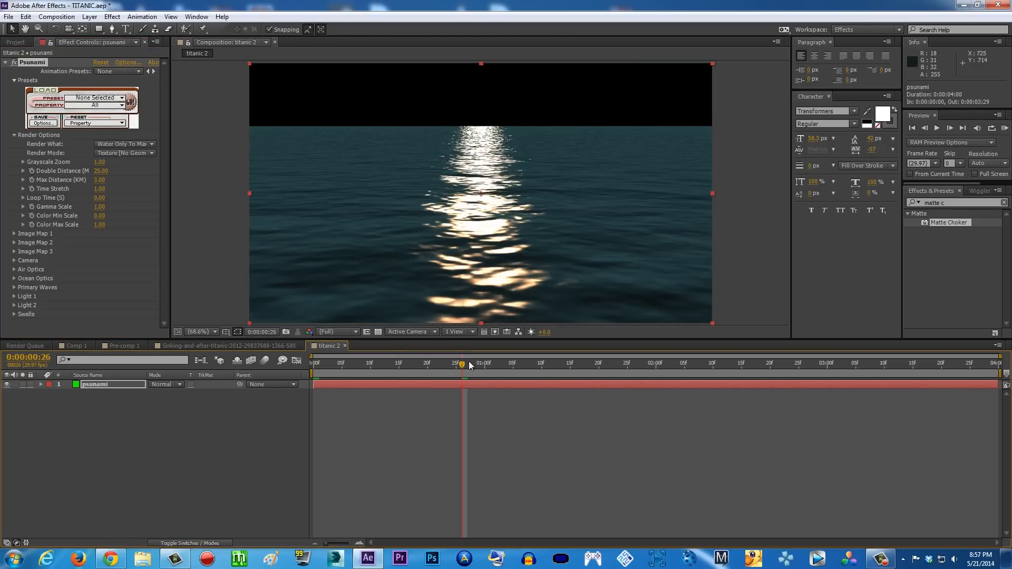
{"action": "left_click", "coordinate": [359, 365]}
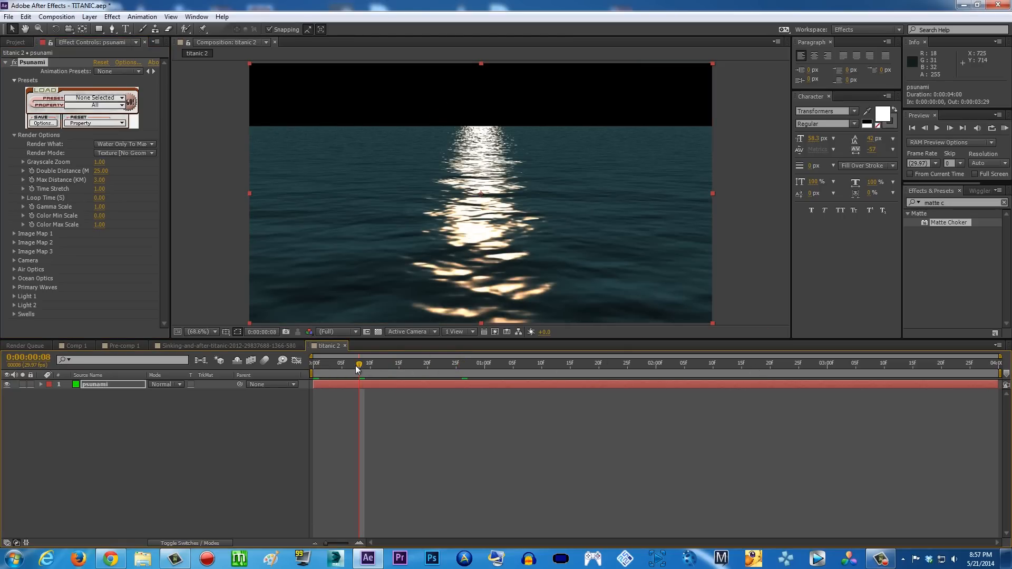
{"action": "left_click_drag", "start_coordinate": [356, 365], "coordinate": [305, 366]}
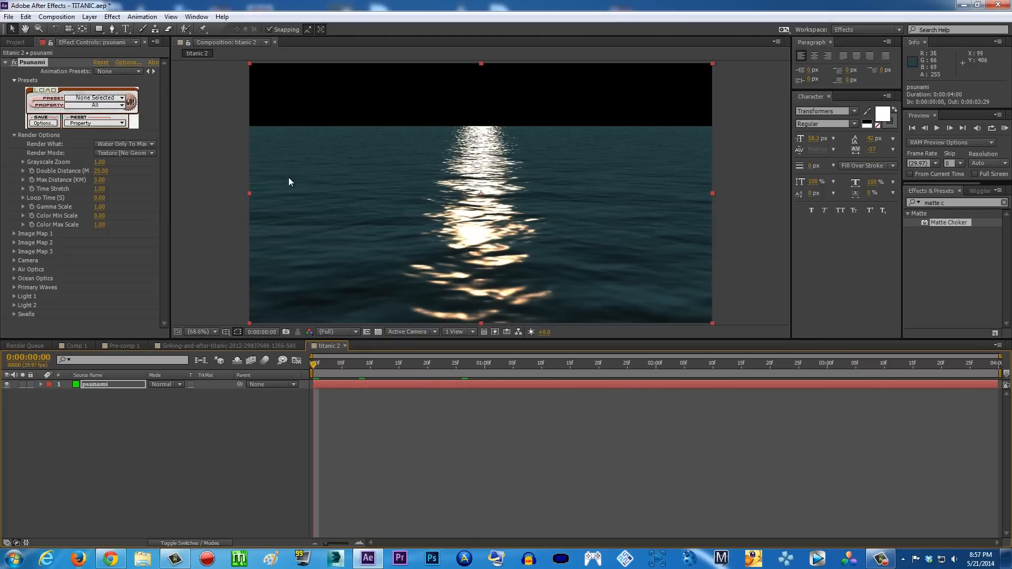
Step: Try the Wireframe render mode in Psunami and preview the wave mesh
{"action": "left_click", "coordinate": [138, 153]}
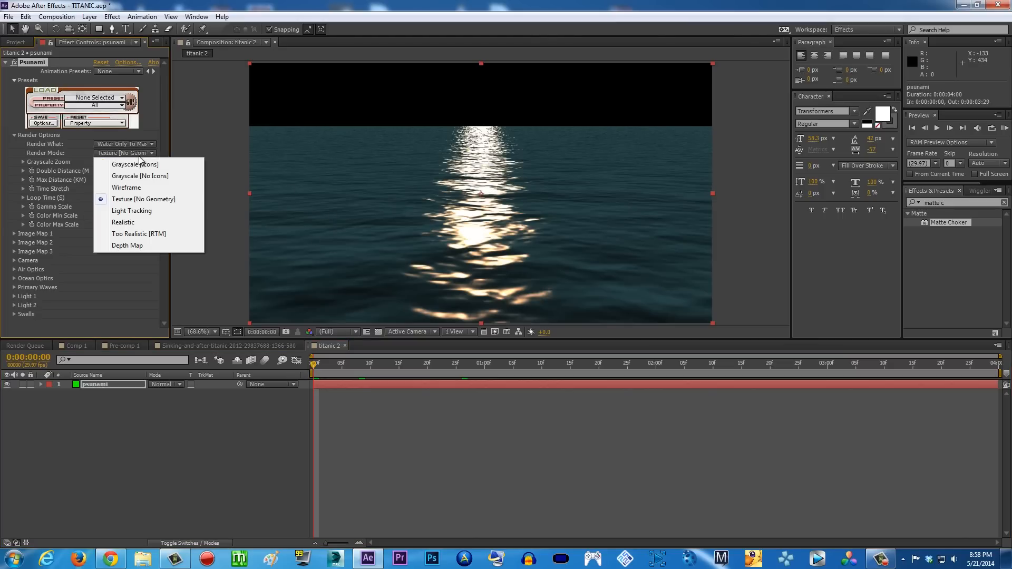
{"action": "left_click", "coordinate": [126, 187]}
{"action": "mouse_move", "coordinate": [315, 365]}
{"action": "left_mouse_down"}
{"action": "mouse_move", "coordinate": [981, 372]}
{"action": "mouse_move", "coordinate": [662, 386]}
{"action": "mouse_move", "coordinate": [278, 347]}
{"action": "mouse_move", "coordinate": [719, 370]}
{"action": "mouse_move", "coordinate": [1010, 371]}
{"action": "mouse_move", "coordinate": [315, 369]}
{"action": "left_mouse_up"}
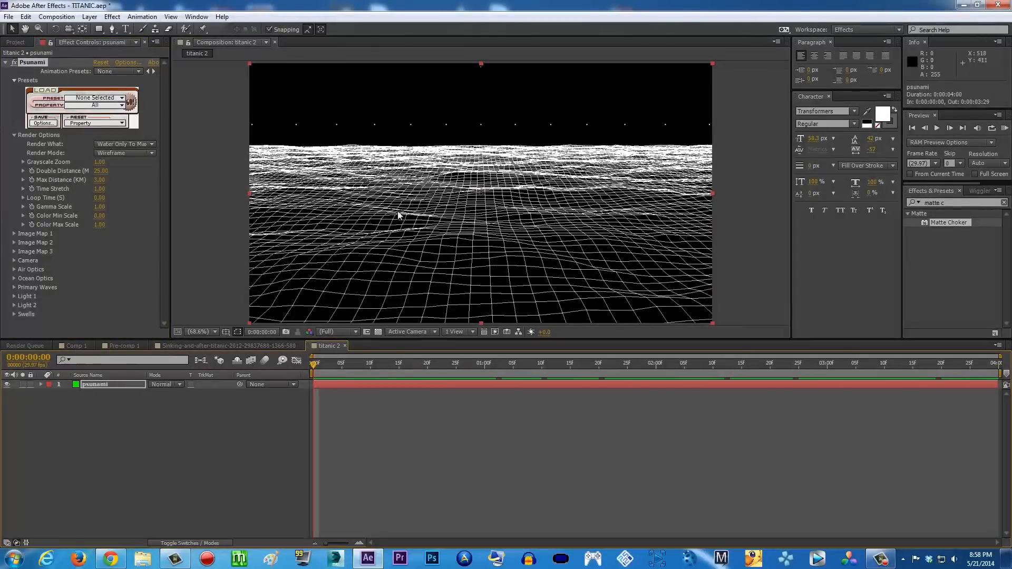
Step: Compare Too Realistic [RTM] with Texture [No Geometry] and set Psunami's Render Mode to Too Realistic [RTM]
{"action": "left_click", "coordinate": [144, 154]}
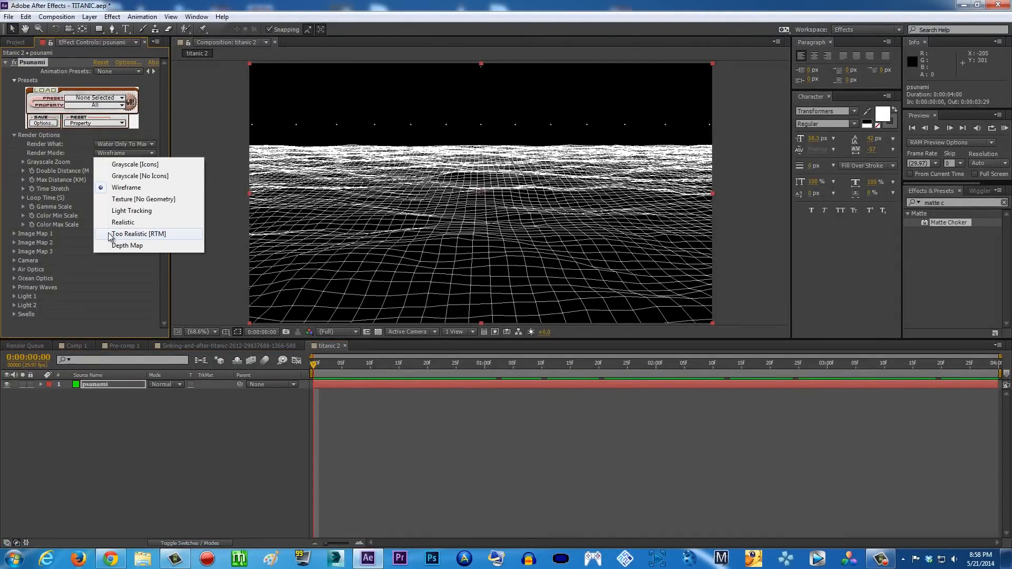
{"action": "left_click", "coordinate": [141, 235]}
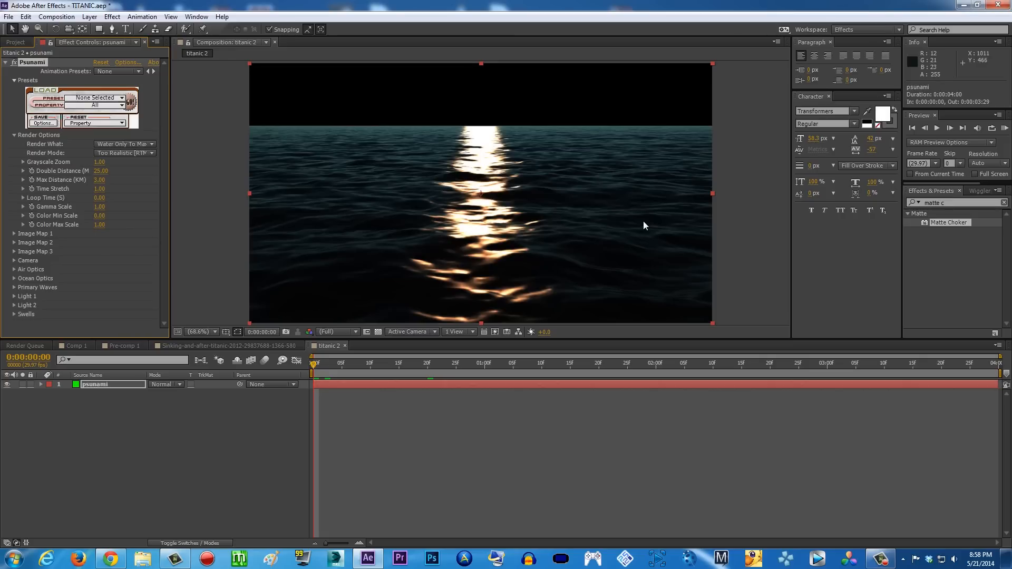
{"action": "left_click", "coordinate": [148, 153]}
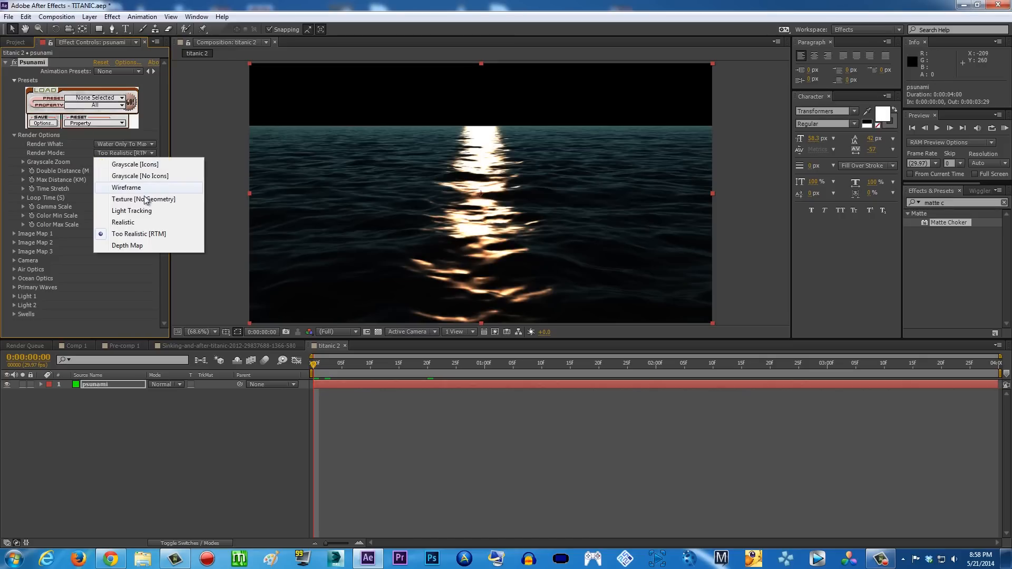
{"action": "left_click", "coordinate": [142, 199]}
{"action": "left_click", "coordinate": [137, 153]}
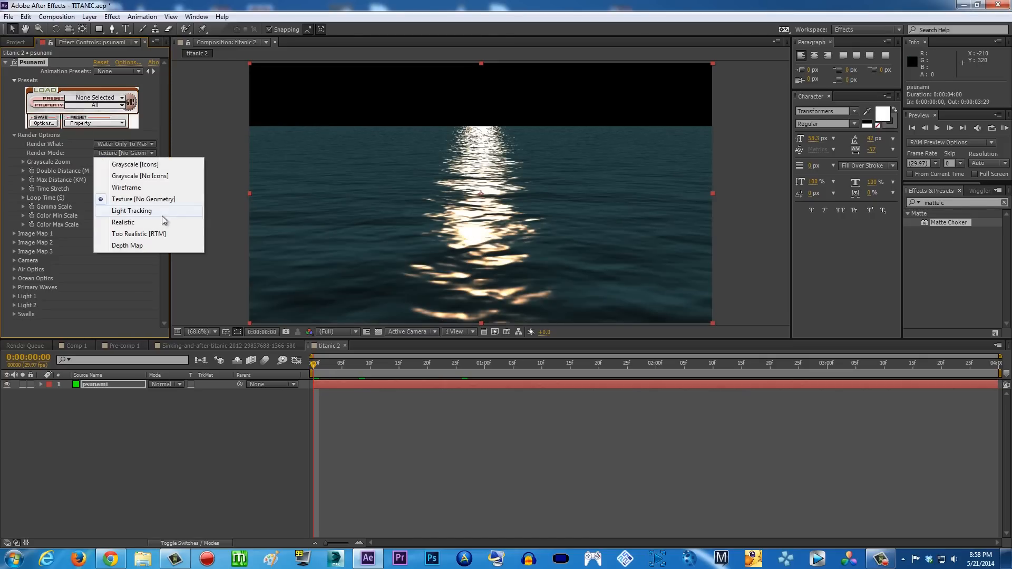
{"action": "left_click", "coordinate": [144, 233]}
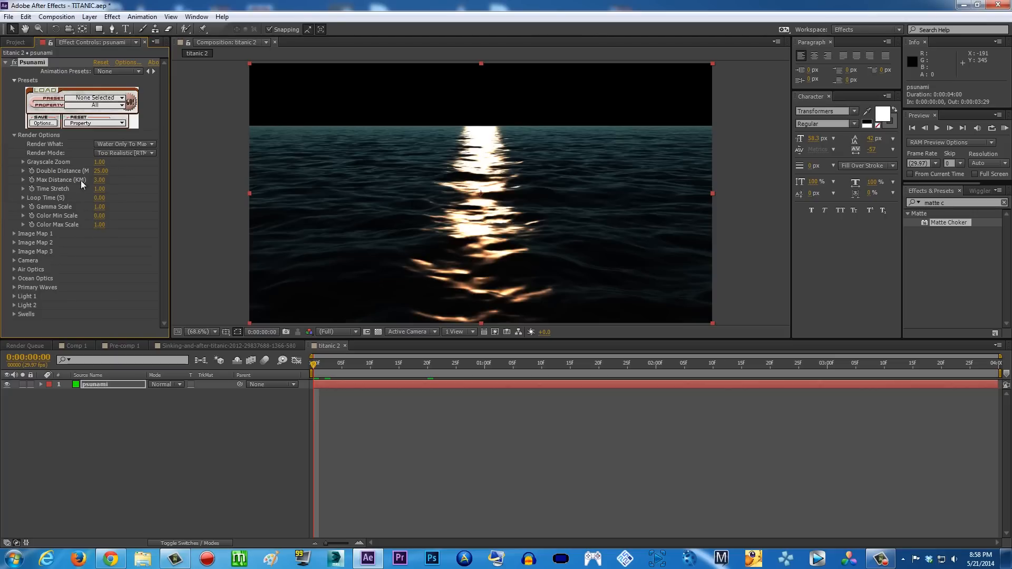
Step: Expand Psunami's Image Map 1 settings and add Dark_Sky.jpg to titanic 2 beneath the psunami layer
{"action": "left_click", "coordinate": [9, 236]}
{"action": "left_click", "coordinate": [14, 234]}
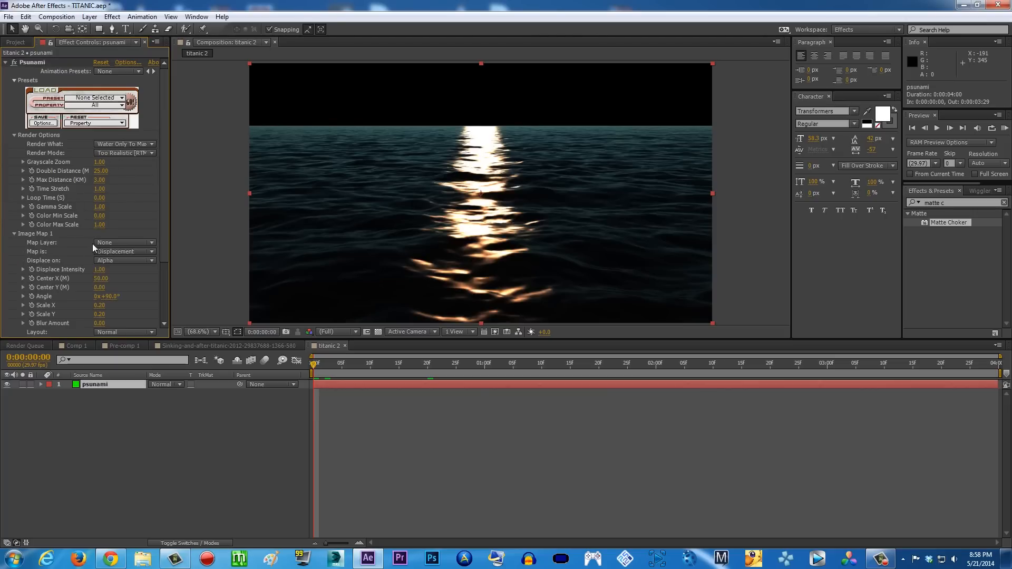
{"action": "left_click", "coordinate": [16, 43]}
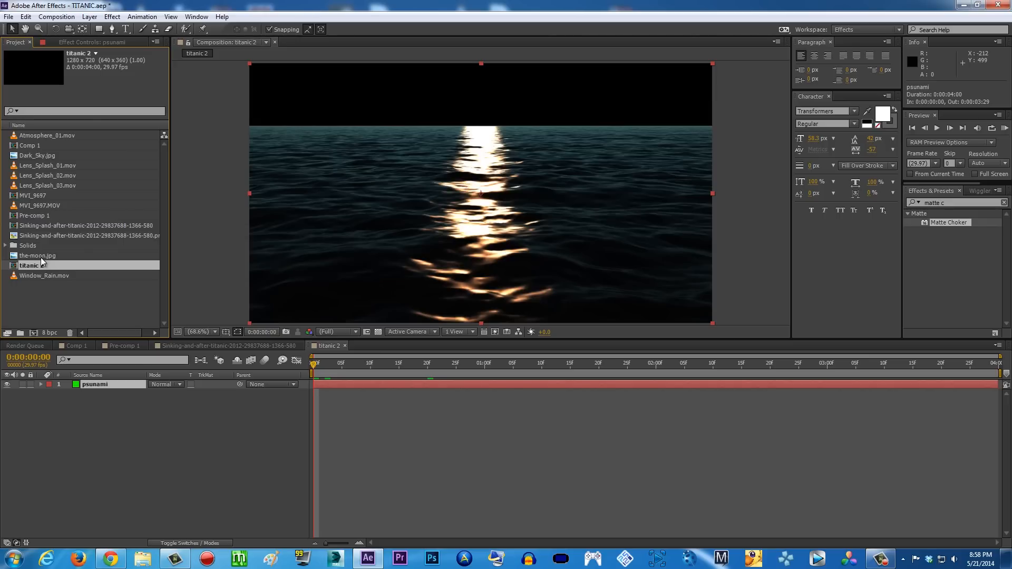
{"action": "left_click", "coordinate": [30, 154]}
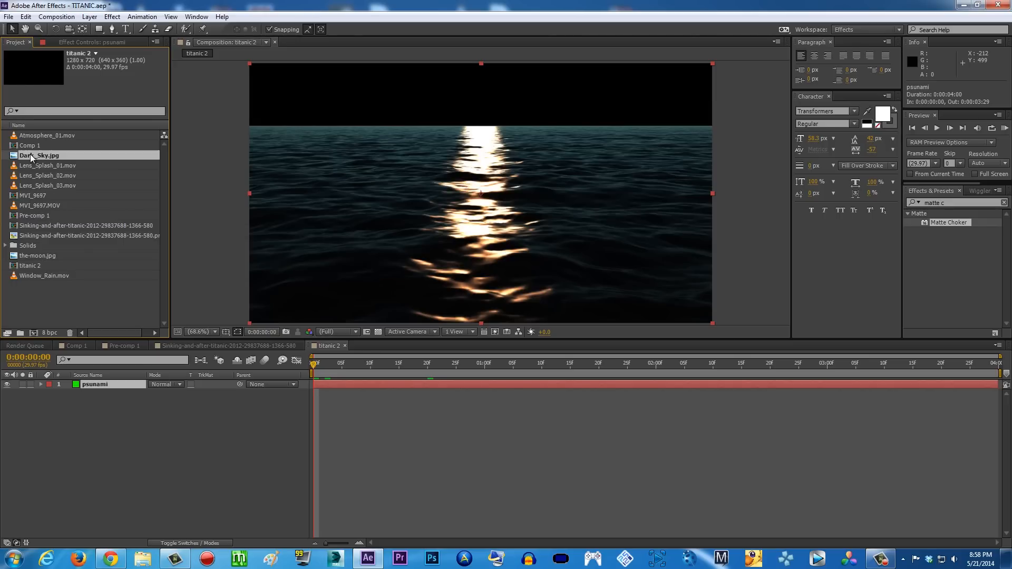
{"action": "left_click_drag", "start_coordinate": [43, 156], "coordinate": [155, 394]}
Step: View Comp 1 and Pre-comp 1, hiding and showing the psunami and Dark_Sky.jpg layers to compare their effect on the finished shot
{"action": "left_click", "coordinate": [78, 345]}
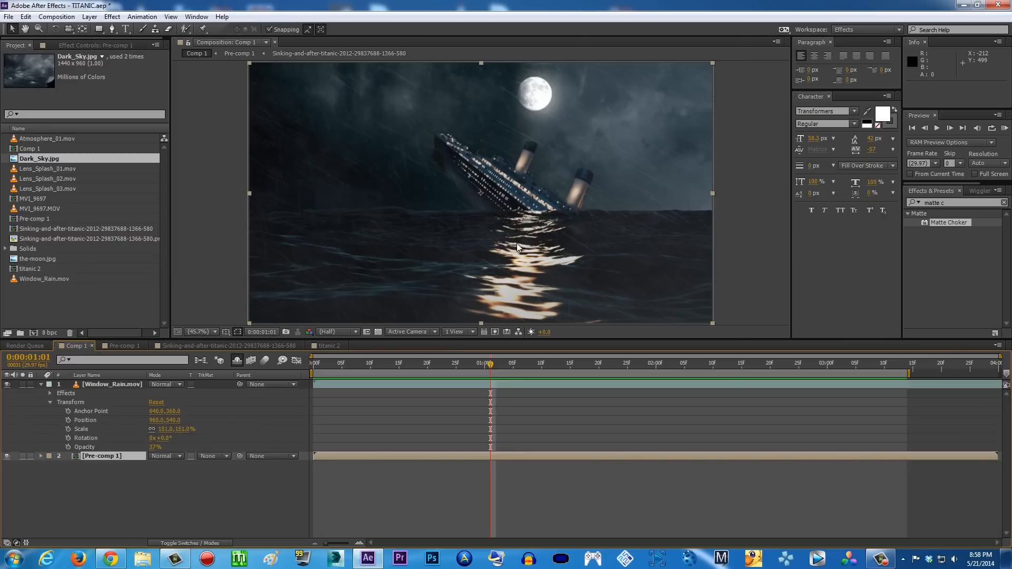
{"action": "left_click", "coordinate": [125, 346]}
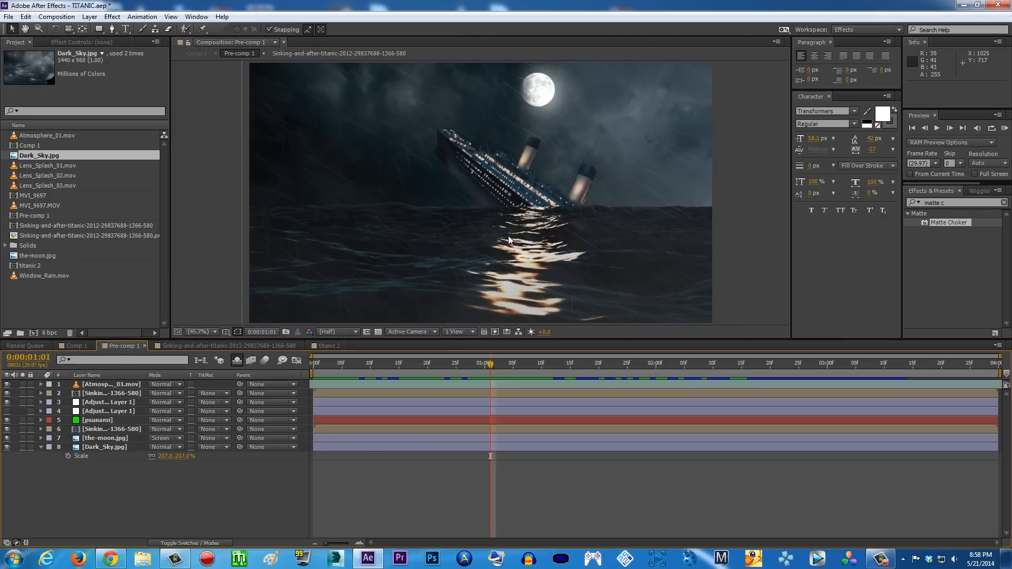
{"action": "left_click", "coordinate": [7, 420]}
{"action": "left_click", "coordinate": [8, 421]}
{"action": "left_click", "coordinate": [8, 420]}
{"action": "left_click", "coordinate": [7, 421]}
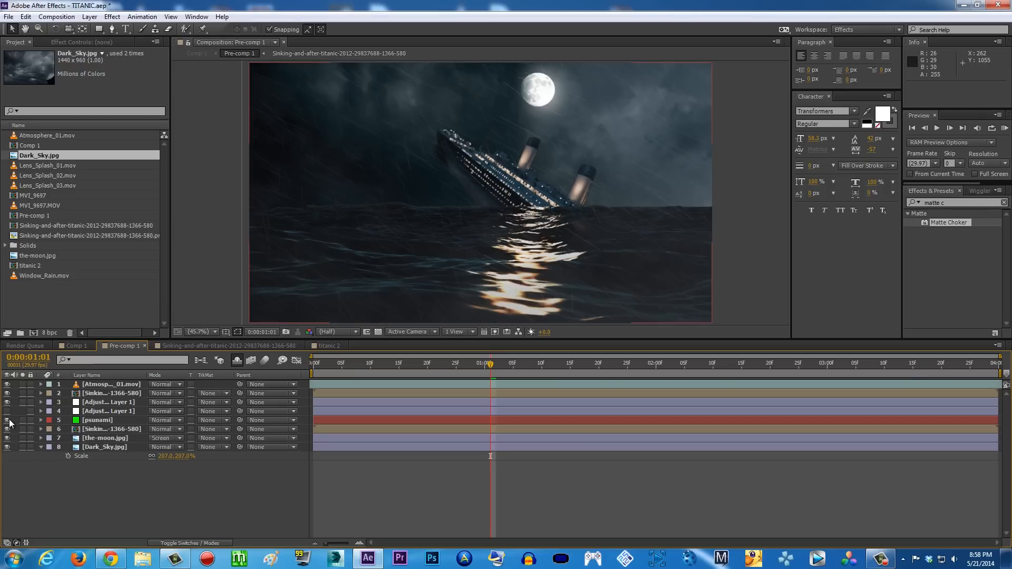
{"action": "left_click", "coordinate": [7, 447]}
{"action": "left_click", "coordinate": [8, 447]}
{"action": "left_click", "coordinate": [7, 447]}
{"action": "left_click", "coordinate": [8, 447]}
{"action": "left_click", "coordinate": [7, 448]}
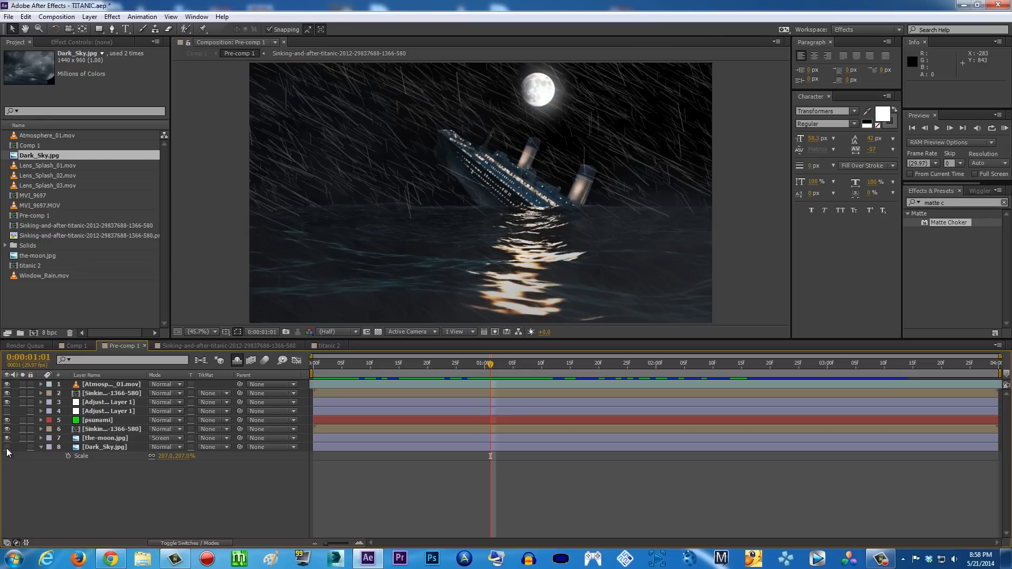
{"action": "left_click", "coordinate": [8, 448]}
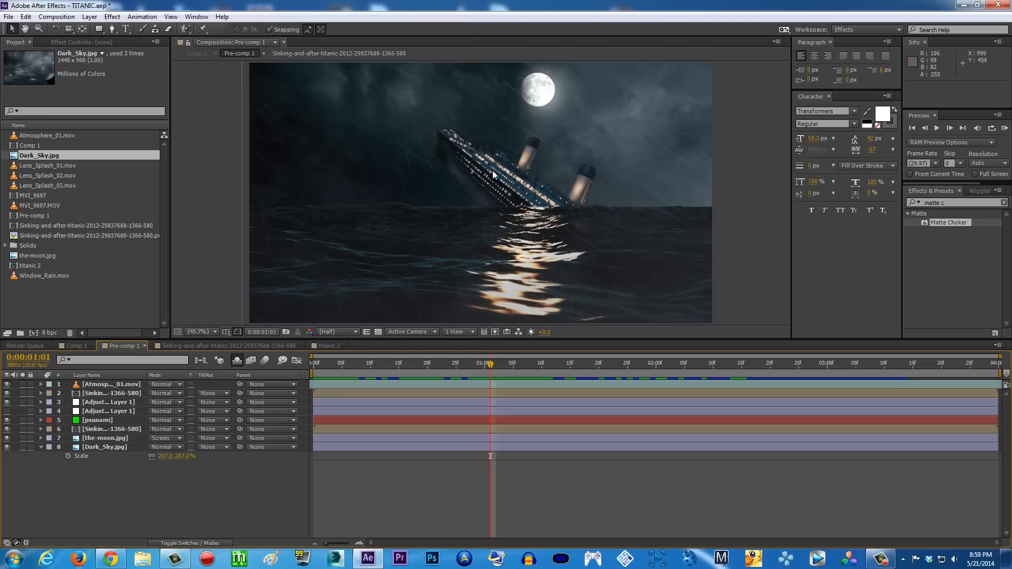
Step: Examine the masked ship composition and its two layers in Pre-comp 1, including the Transform properties of the upper ship copy
{"action": "left_click", "coordinate": [227, 346]}
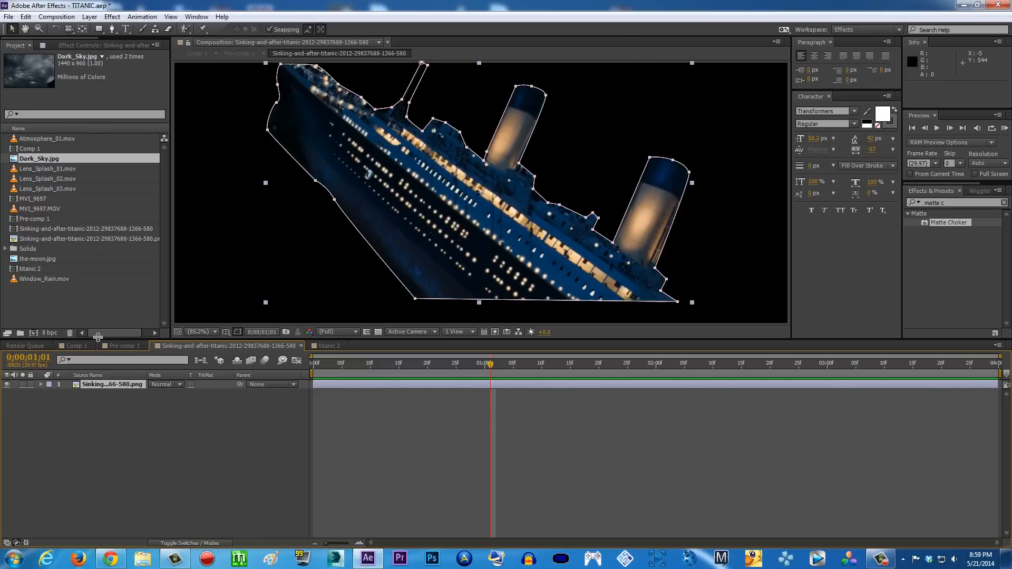
{"action": "left_click", "coordinate": [123, 346]}
{"action": "left_click", "coordinate": [7, 430]}
{"action": "left_click", "coordinate": [7, 430]}
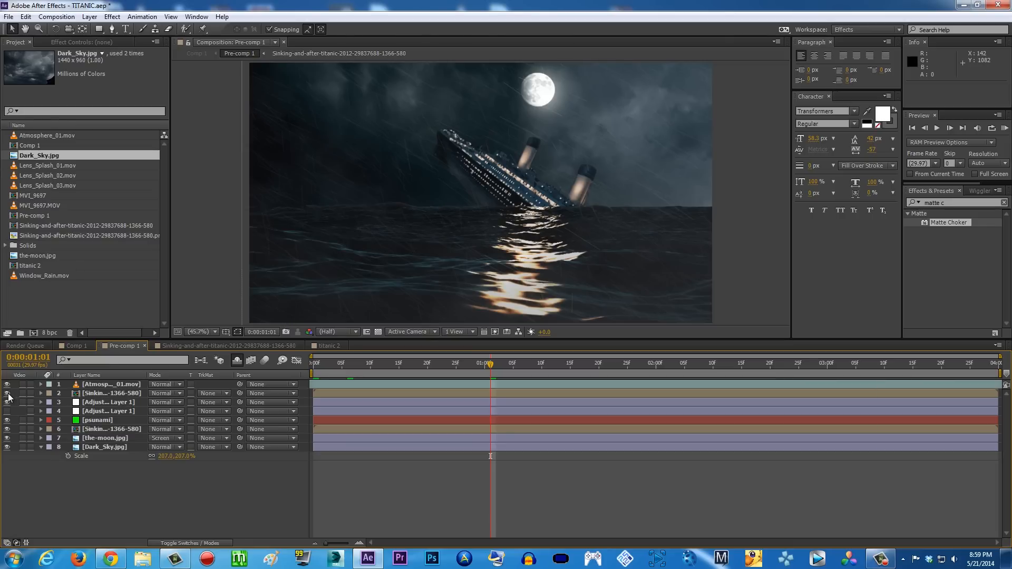
{"action": "left_click", "coordinate": [90, 429]}
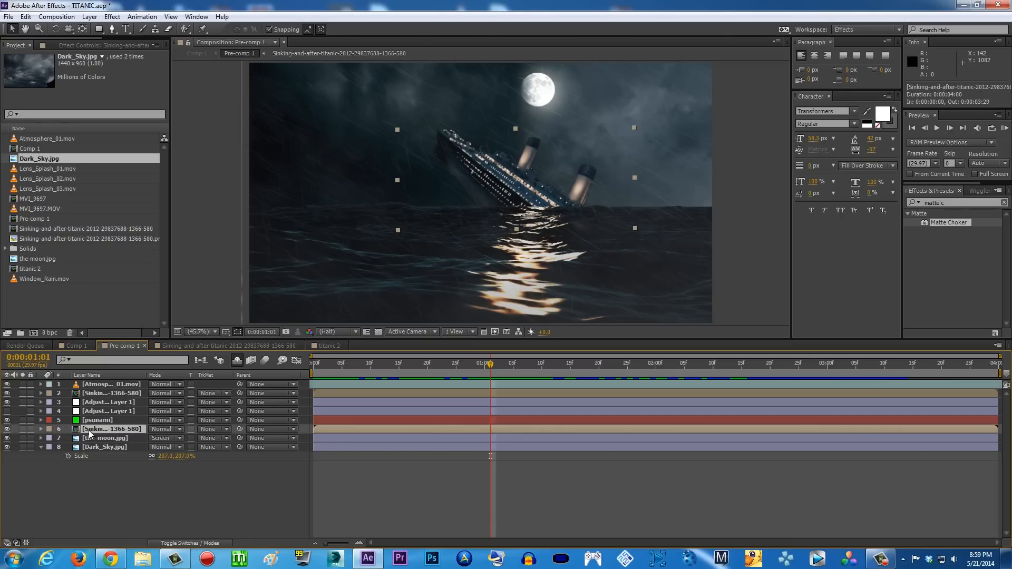
{"action": "left_click", "coordinate": [41, 394]}
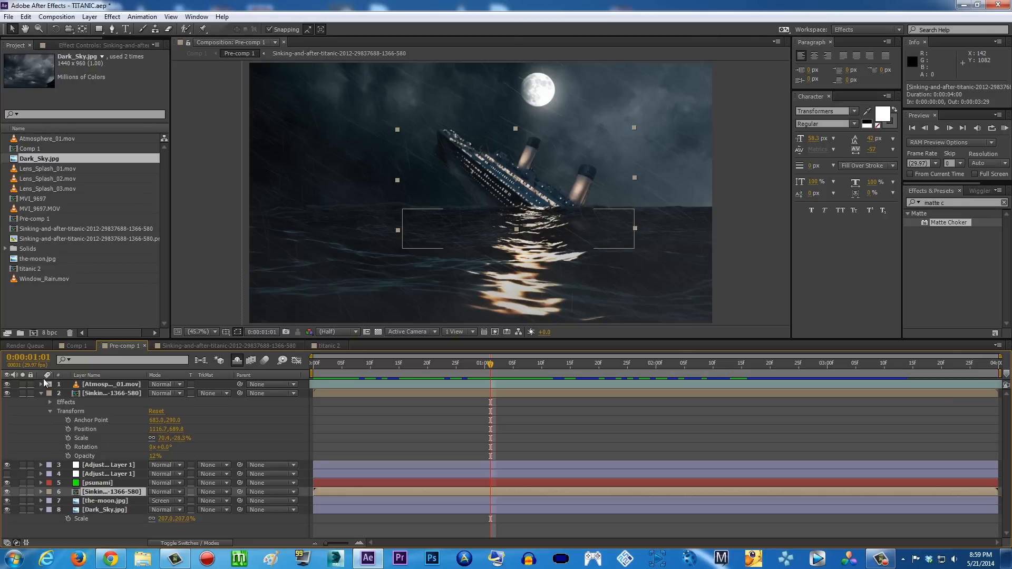
{"action": "left_click", "coordinate": [42, 394]}
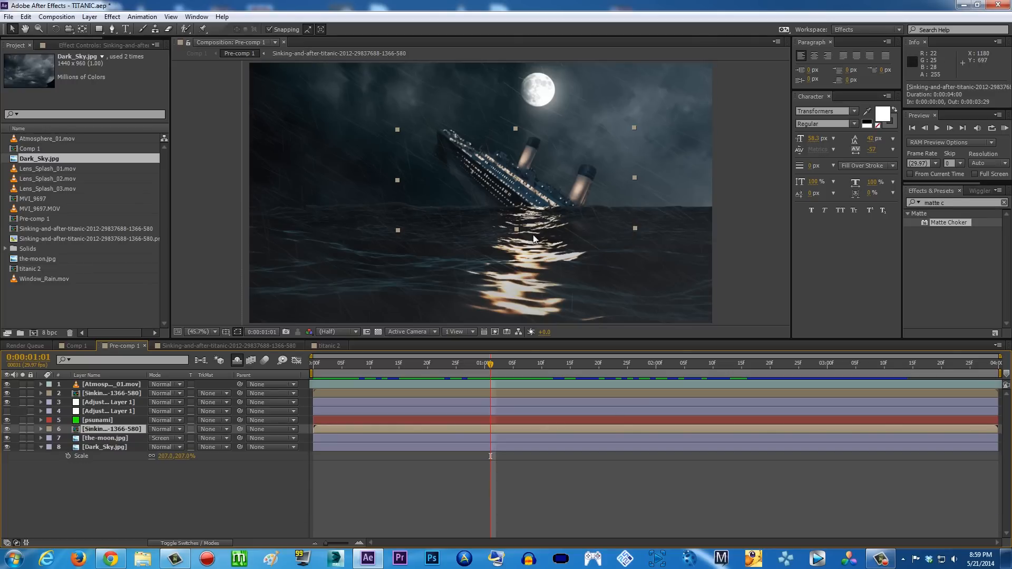
Step: Return to titanic 2 and set Image Map 1's Map Layer to Dark_Sky.jpg in the psunami layer's effect
{"action": "left_click", "coordinate": [329, 347]}
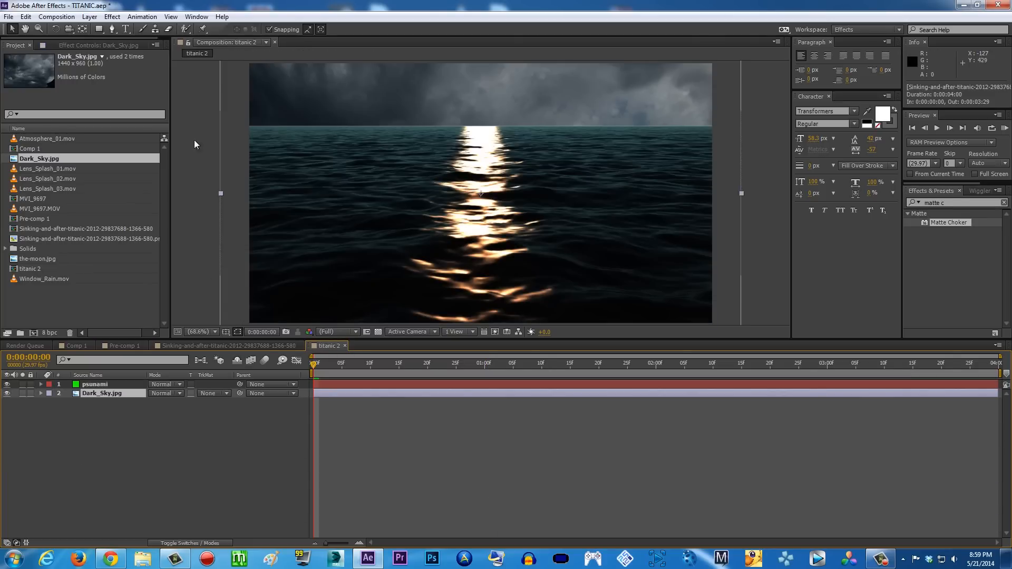
{"action": "left_click", "coordinate": [111, 46]}
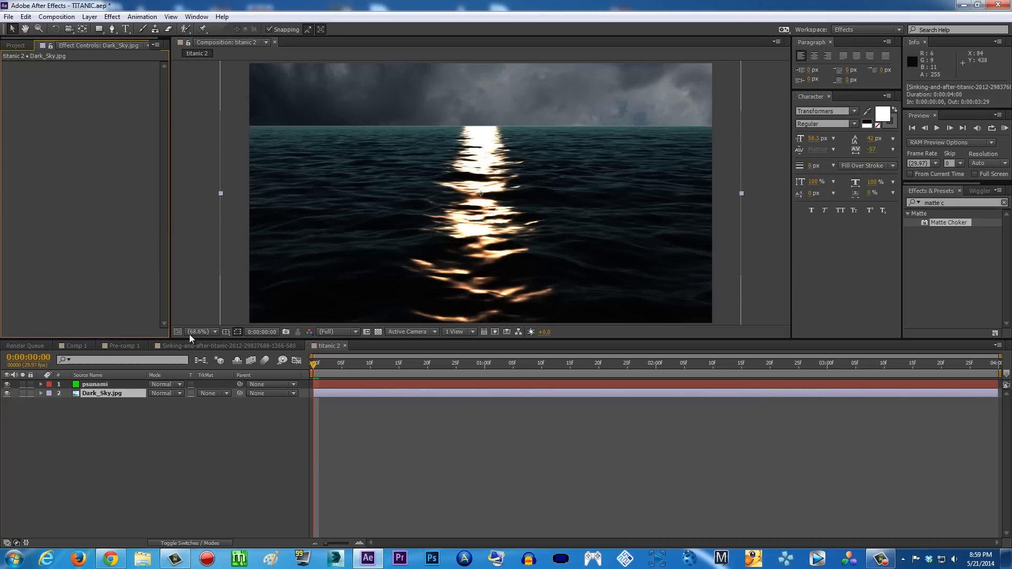
{"action": "left_click", "coordinate": [113, 386]}
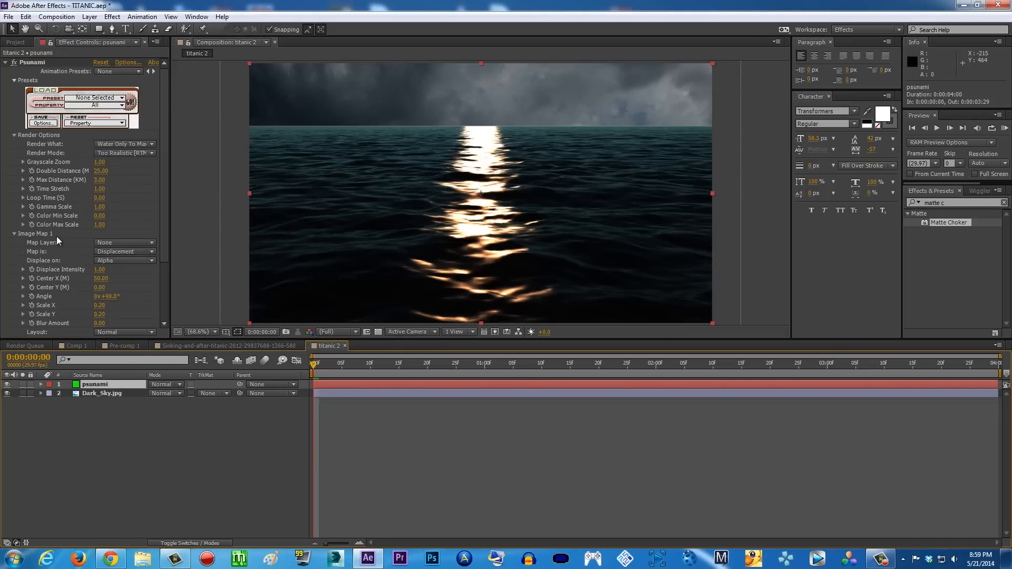
{"action": "left_click", "coordinate": [113, 243]}
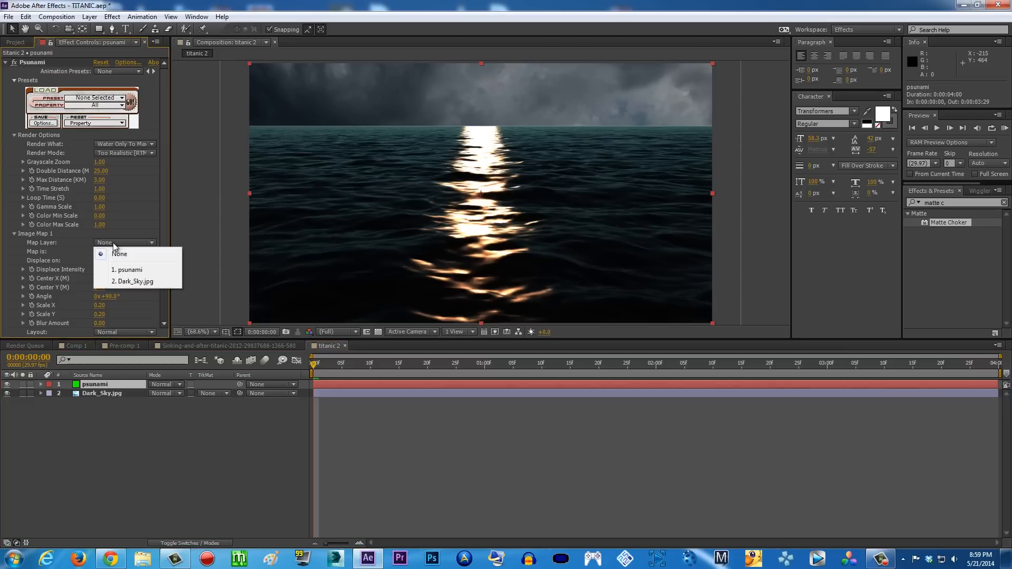
{"action": "left_click", "coordinate": [139, 282]}
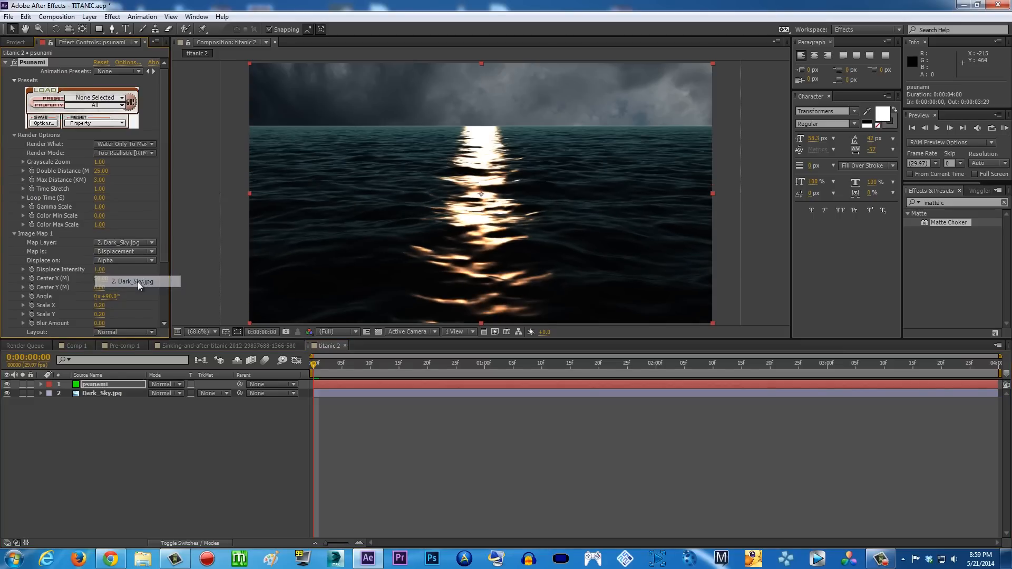
Step: Set Image Map 1's Map is option to Displace + Texture On and its Scale X to 0.93
{"action": "left_click", "coordinate": [146, 252]}
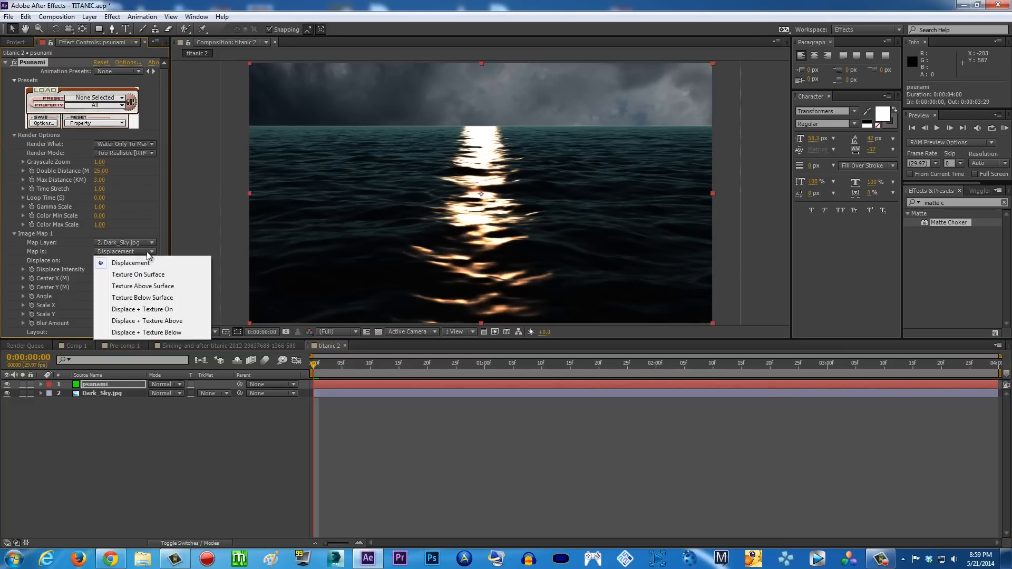
{"action": "left_click", "coordinate": [142, 309]}
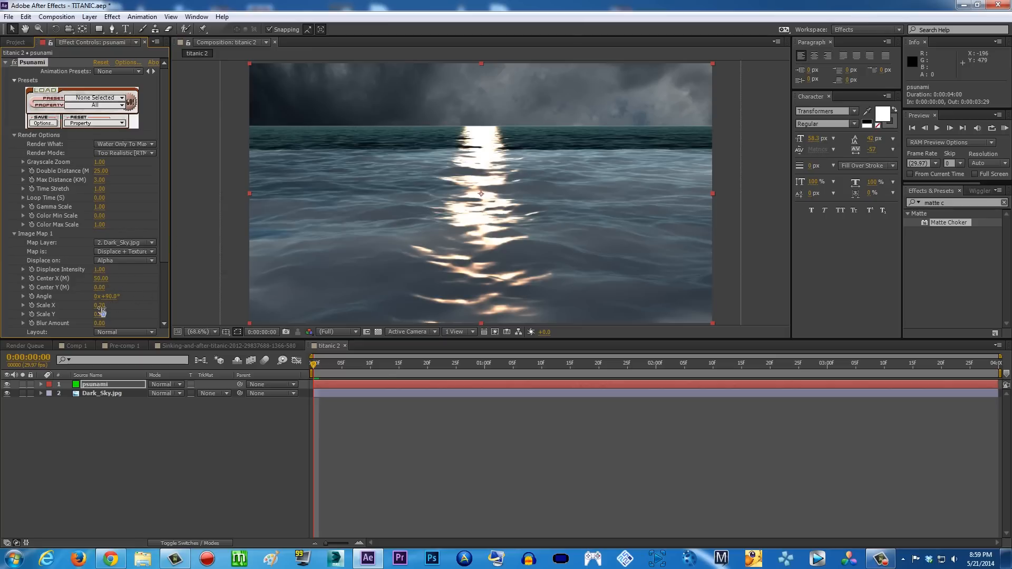
{"action": "left_click_drag", "start_coordinate": [103, 311], "coordinate": [142, 309]}
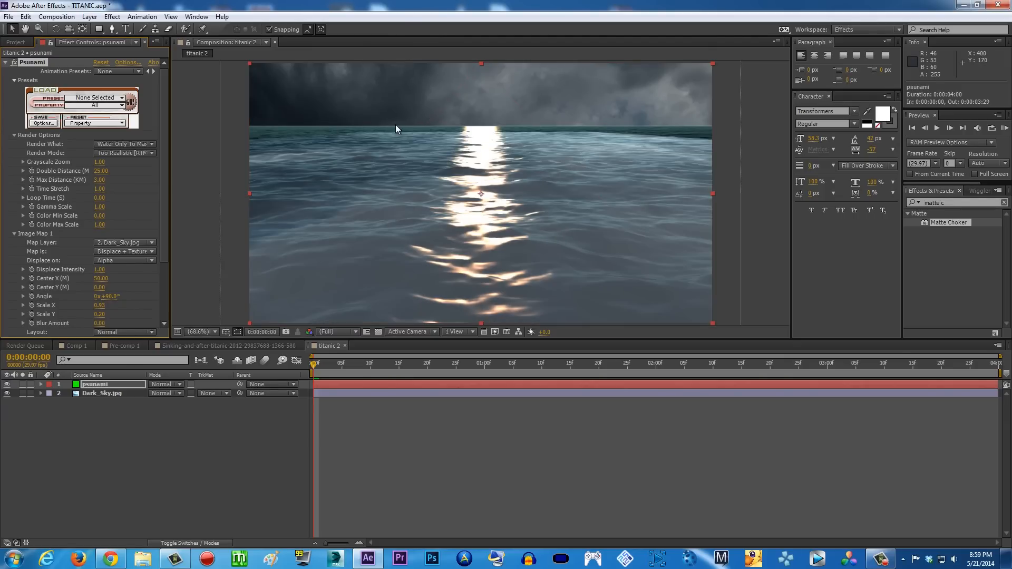
Step: Set Image Map 1's Scale X to 1.81 and Blur Amount to 15.00, and remove its map layer by choosing None
{"action": "left_click_drag", "start_coordinate": [100, 306], "coordinate": [150, 308]}
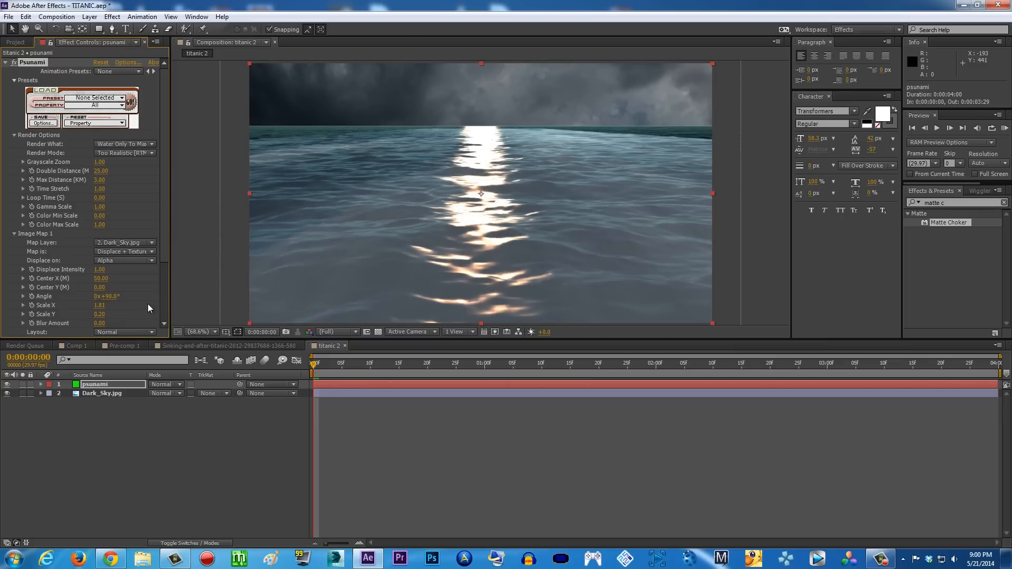
{"action": "left_click_drag", "start_coordinate": [100, 325], "coordinate": [118, 326]}
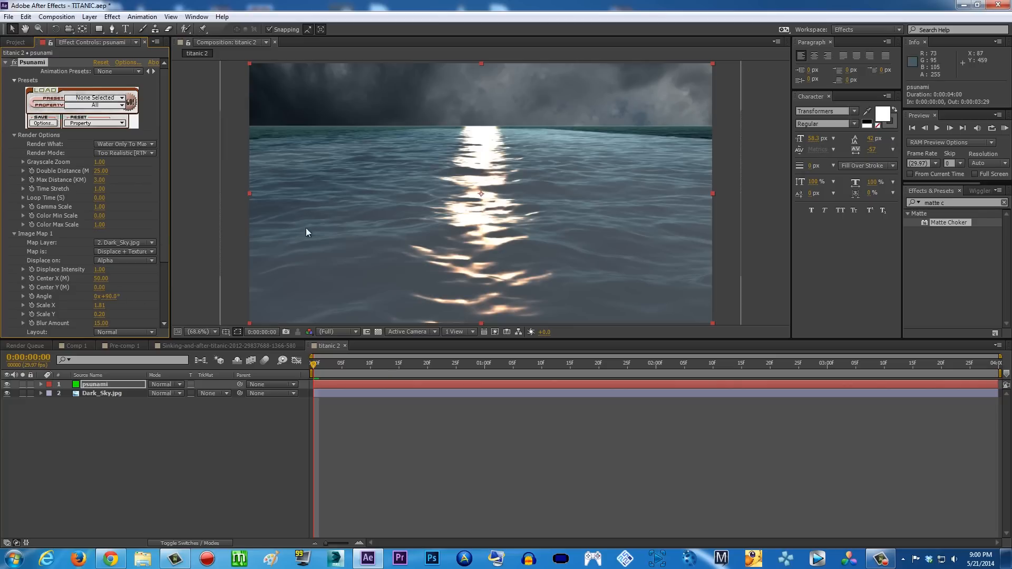
{"action": "left_click", "coordinate": [152, 243]}
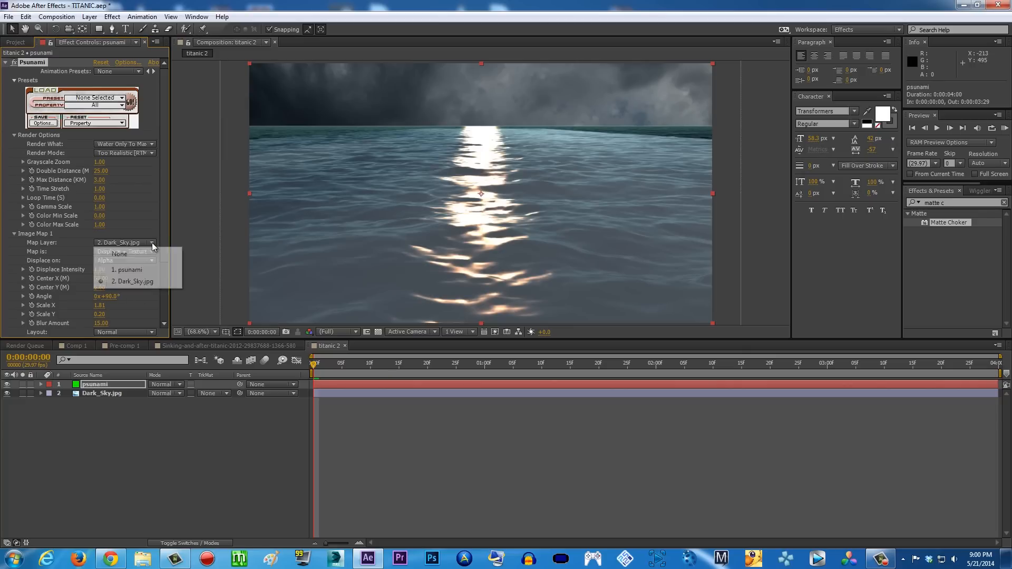
{"action": "left_click", "coordinate": [143, 252]}
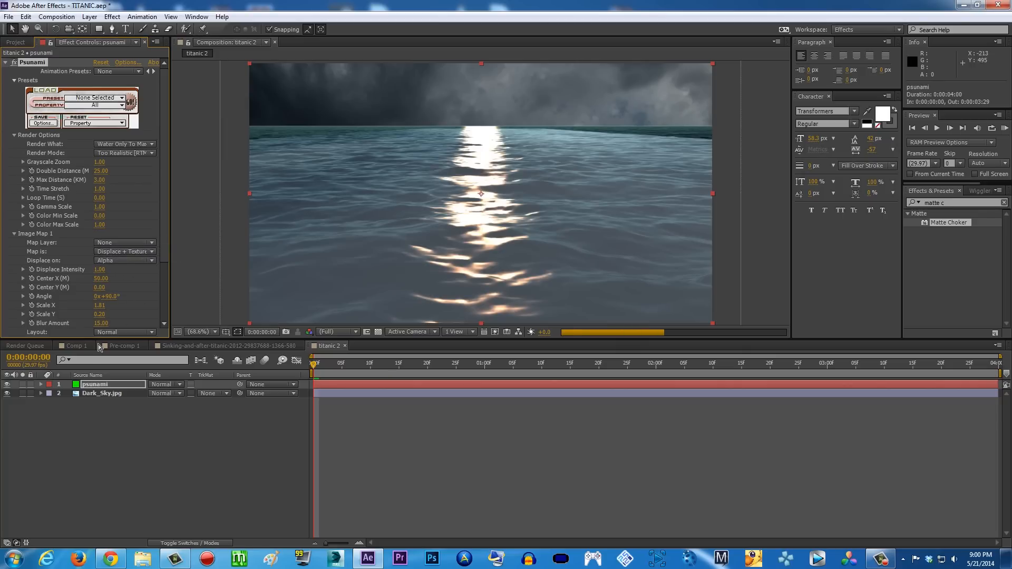
Step: View the finished shot in Comp 1 and Pre-comp 1 for comparison, and return to titanic 2
{"action": "left_click", "coordinate": [77, 346]}
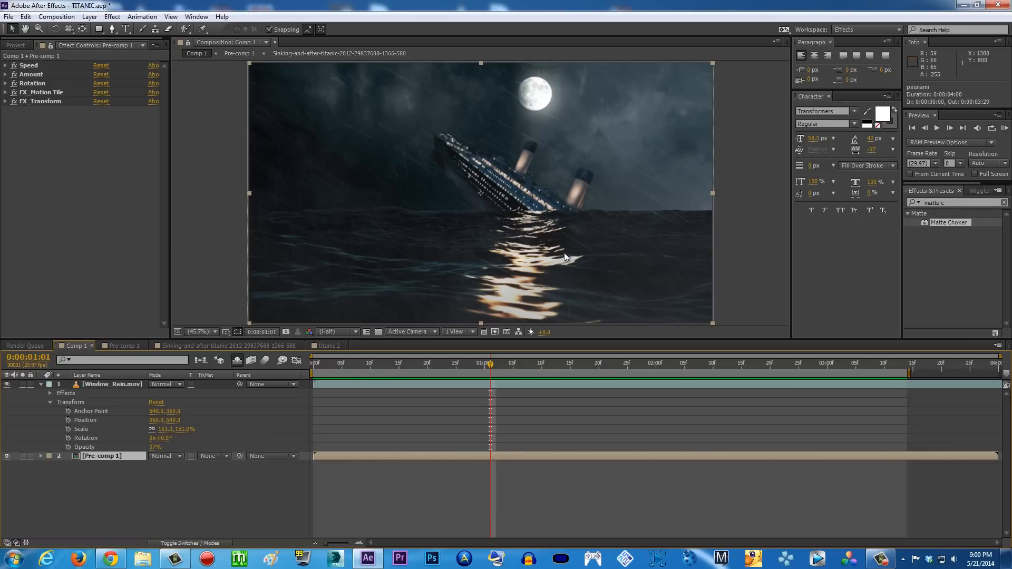
{"action": "left_click", "coordinate": [125, 346]}
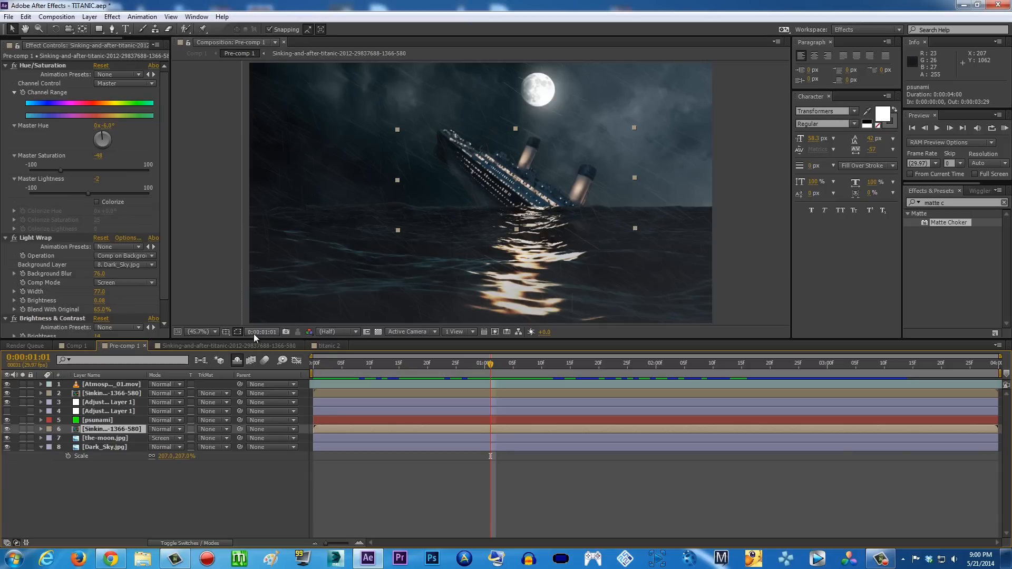
{"action": "left_click", "coordinate": [325, 345]}
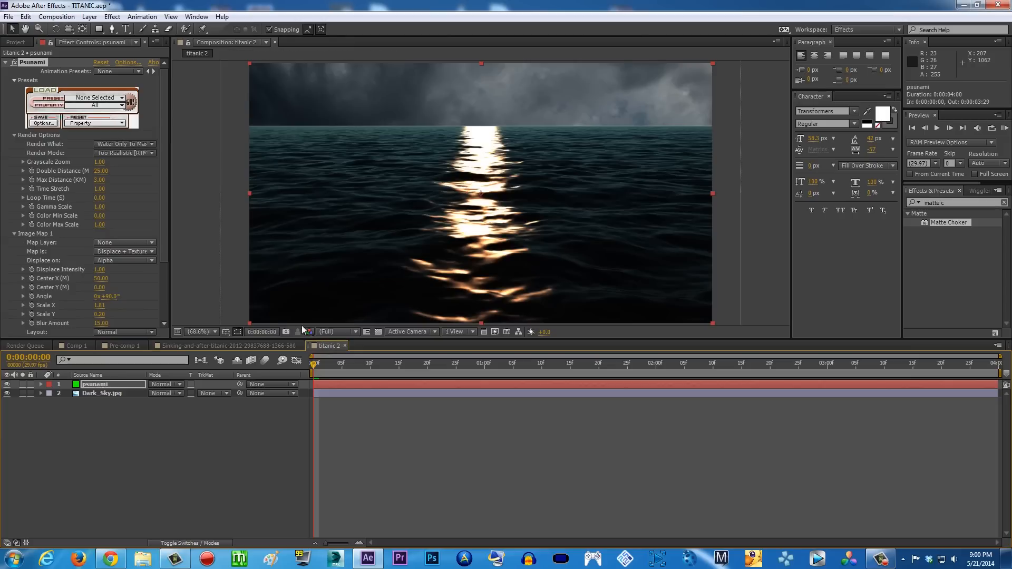
Step: Hide the Dark_Sky.jpg layer and set Psunami's Render What option to Both Air and Water
{"action": "left_click_drag", "start_coordinate": [167, 245], "coordinate": [173, 272]}
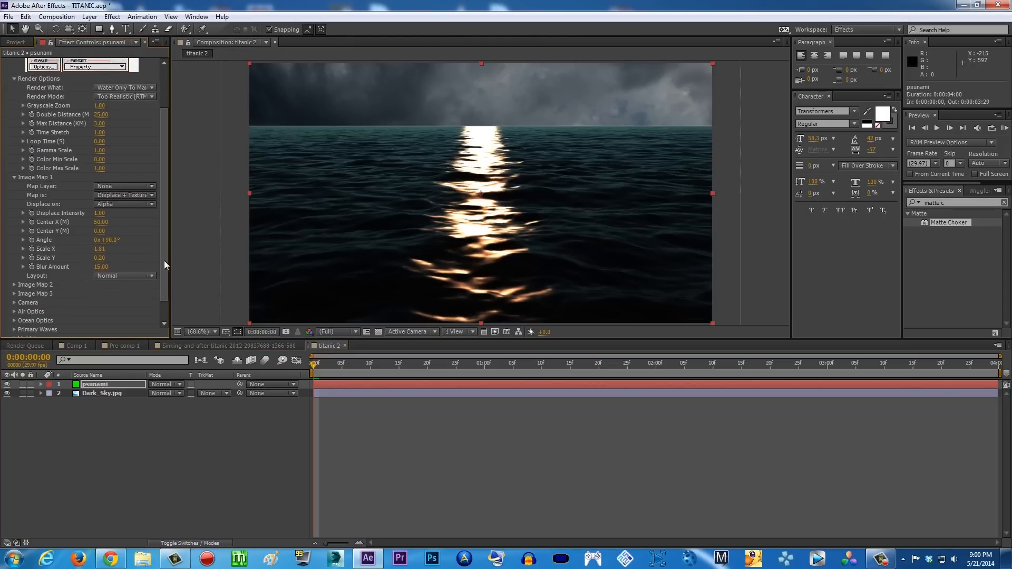
{"action": "left_click", "coordinate": [15, 179]}
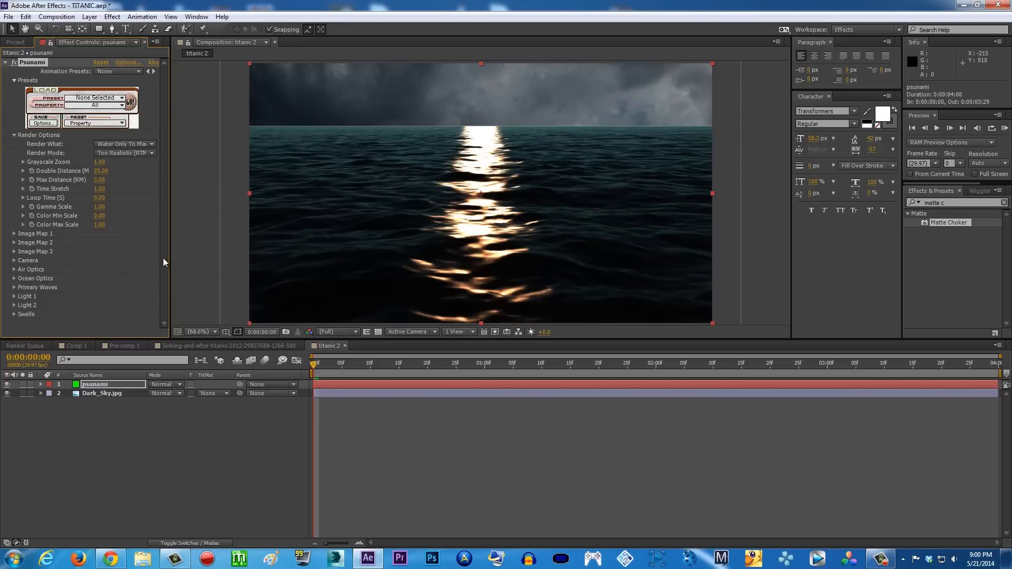
{"action": "left_click", "coordinate": [7, 393]}
{"action": "left_click", "coordinate": [147, 143]}
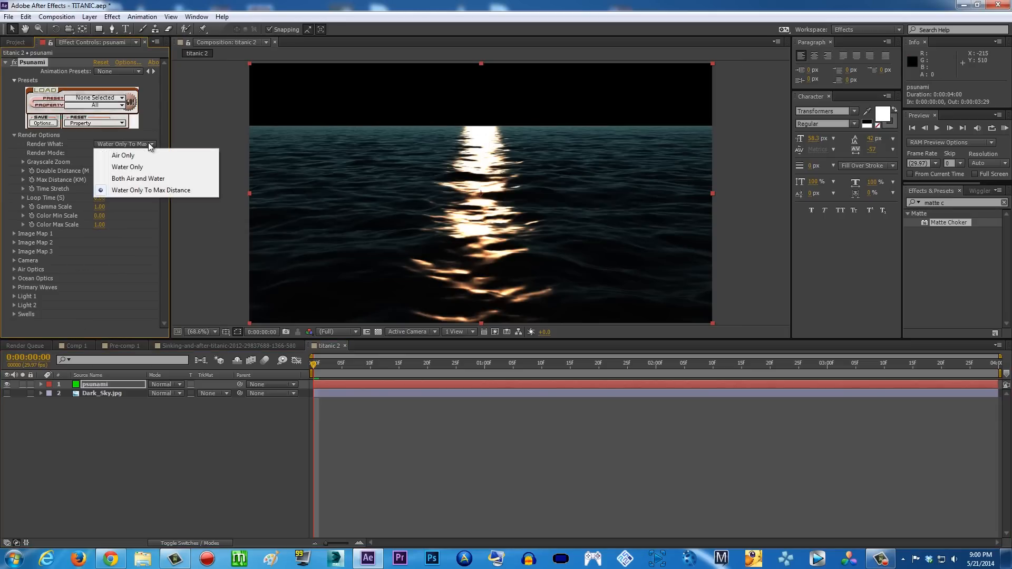
{"action": "left_click", "coordinate": [145, 180]}
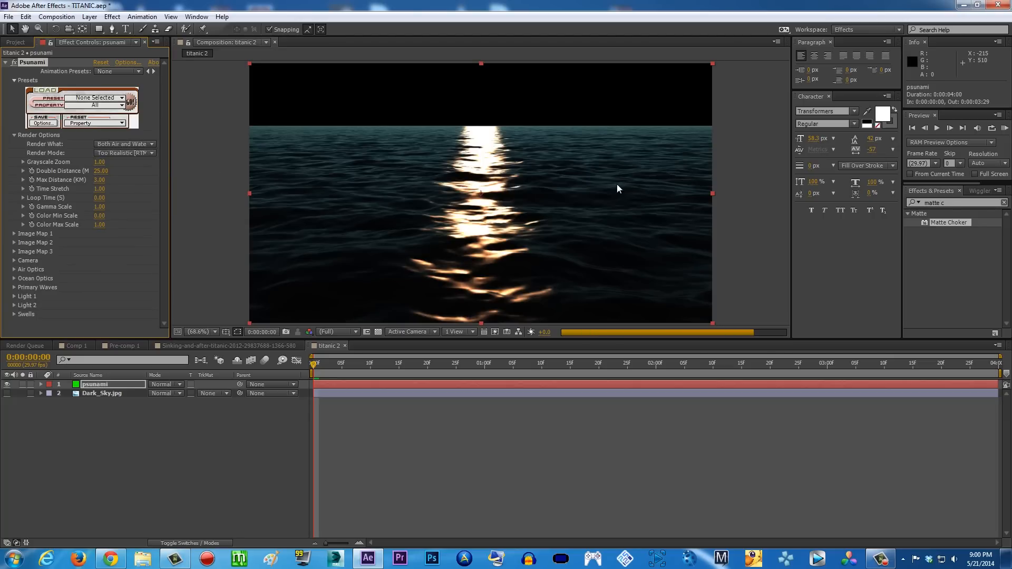
Step: Try different Tilt angles for the Psunami camera and set Tilt to 90°
{"action": "left_click", "coordinate": [15, 260]}
{"action": "left_click_drag", "start_coordinate": [163, 243], "coordinate": [162, 295]}
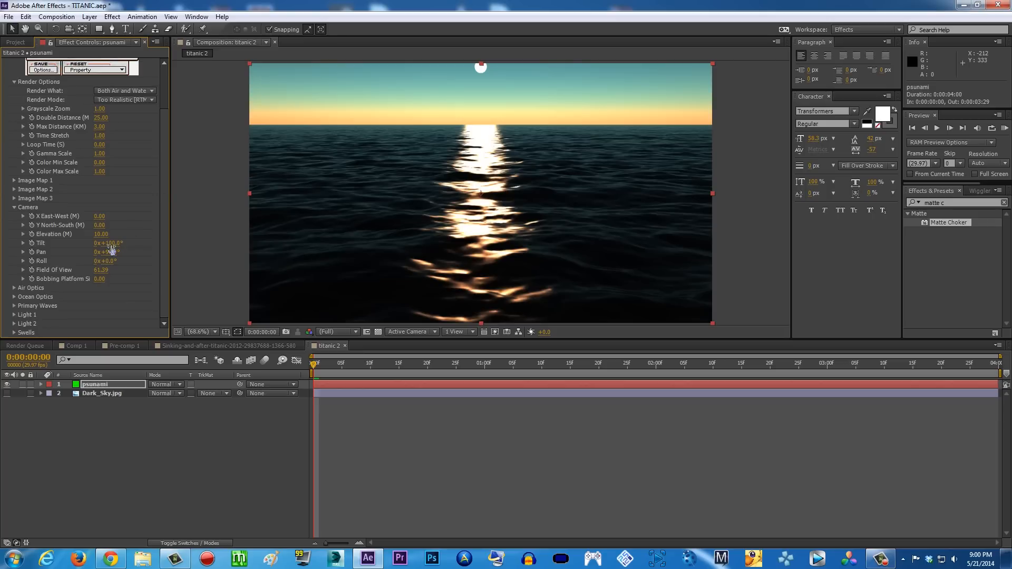
{"action": "left_click_drag", "start_coordinate": [111, 246], "coordinate": [123, 245]}
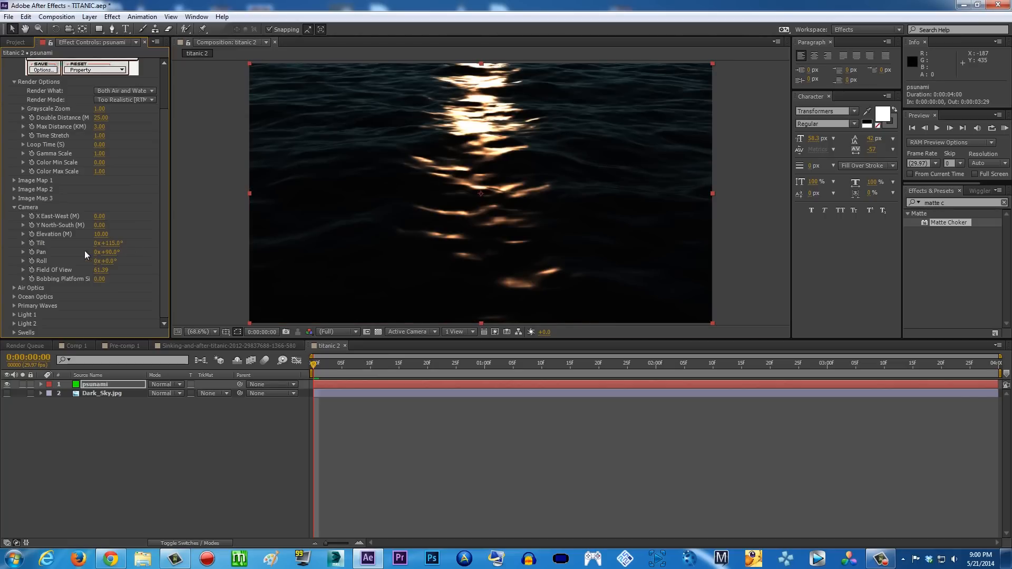
{"action": "left_click_drag", "start_coordinate": [112, 245], "coordinate": [93, 251]}
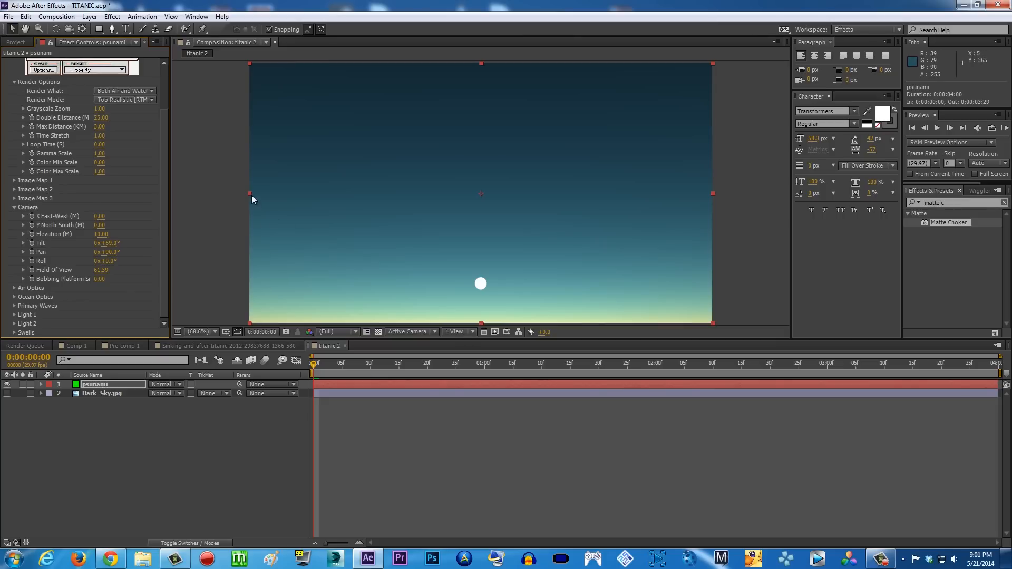
{"action": "left_click", "coordinate": [107, 243]}
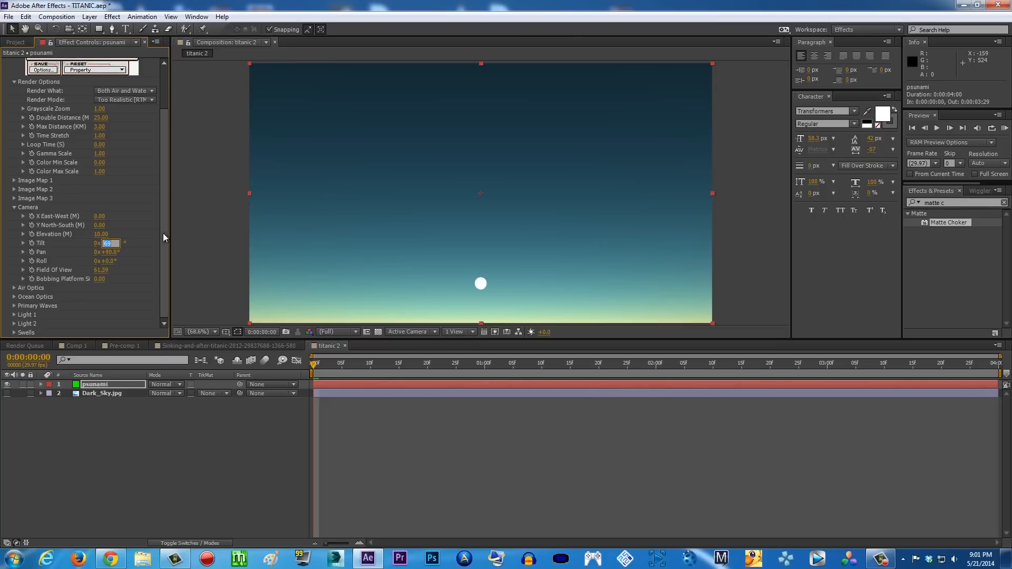
{"action": "type", "text": "90"}
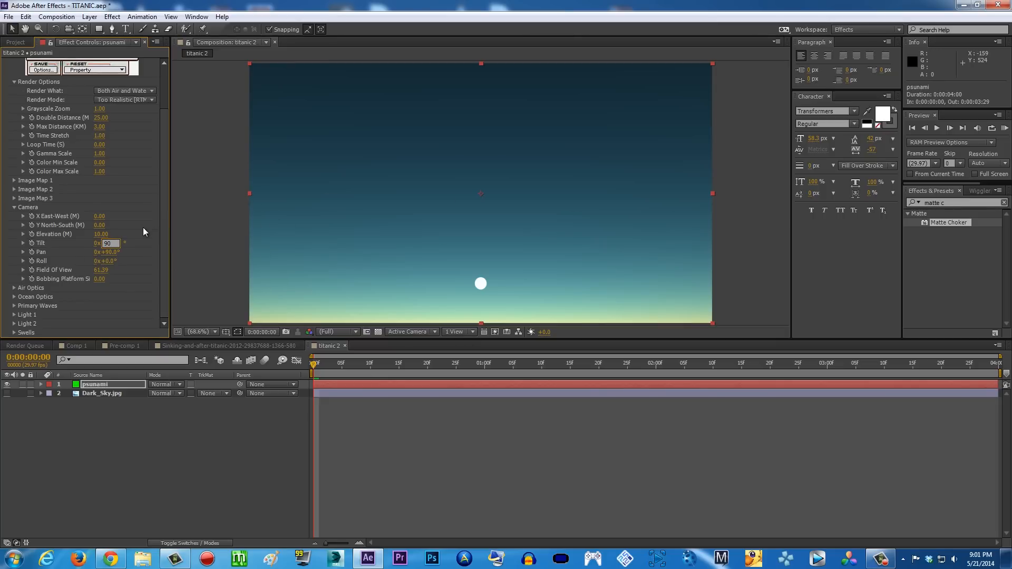
{"action": "key", "text": "Return"}
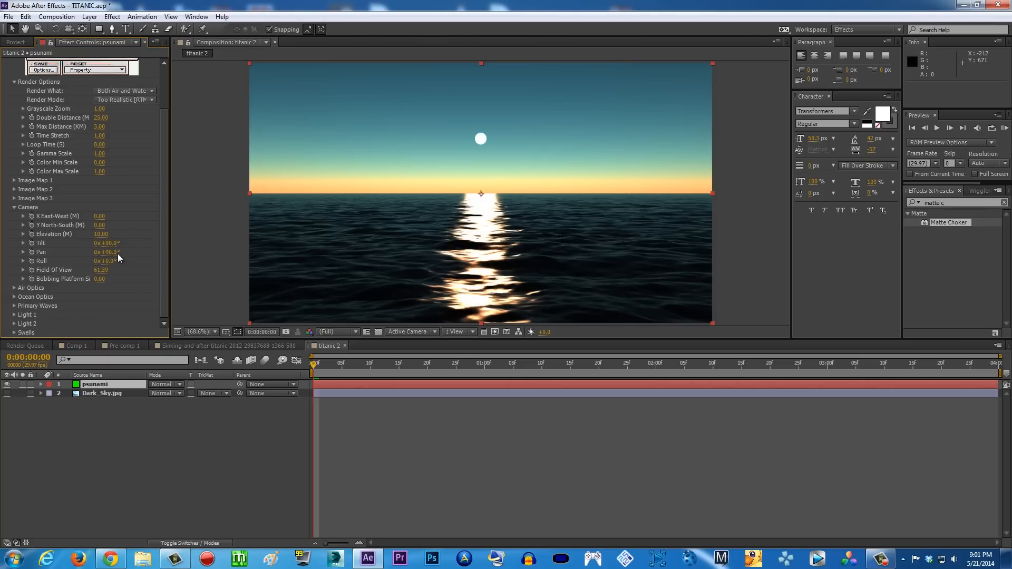
Step: Try the Psunami camera's Pan at 162°, 97° and 58°, and set it back to 90°
{"action": "left_click_drag", "start_coordinate": [106, 258], "coordinate": [149, 258]}
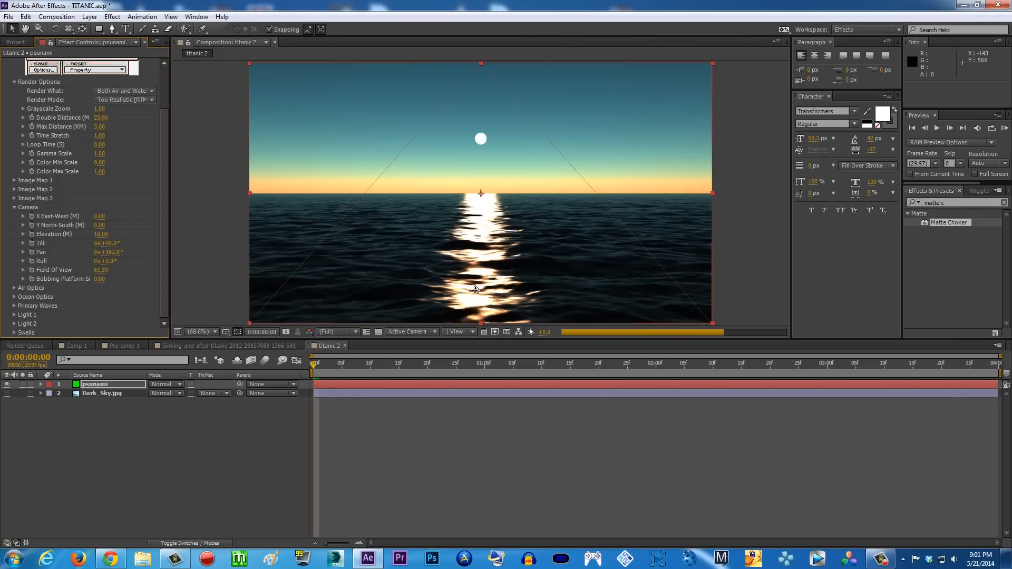
{"action": "left_click_drag", "start_coordinate": [109, 252], "coordinate": [71, 252]}
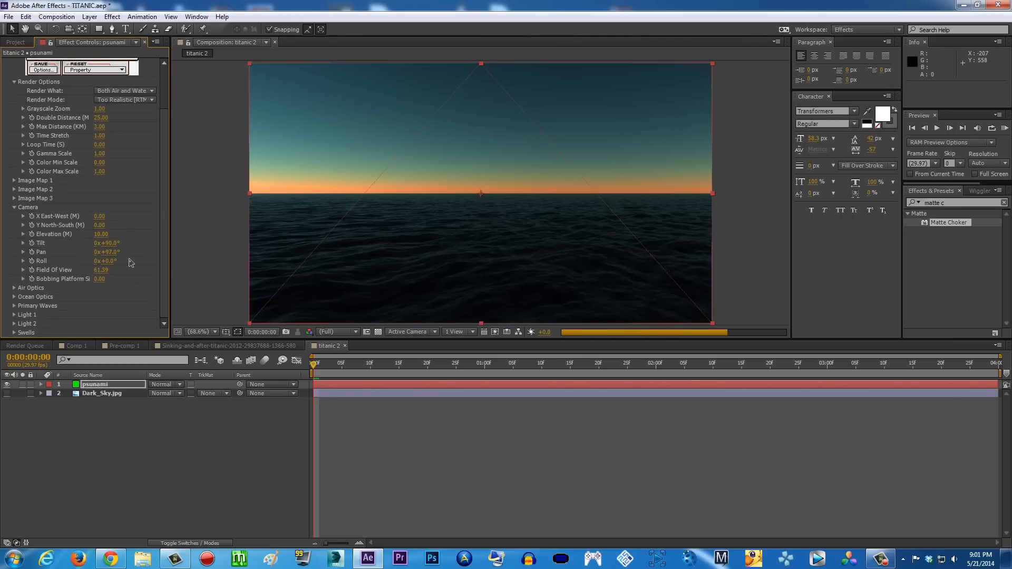
{"action": "left_click_drag", "start_coordinate": [107, 253], "coordinate": [88, 253]}
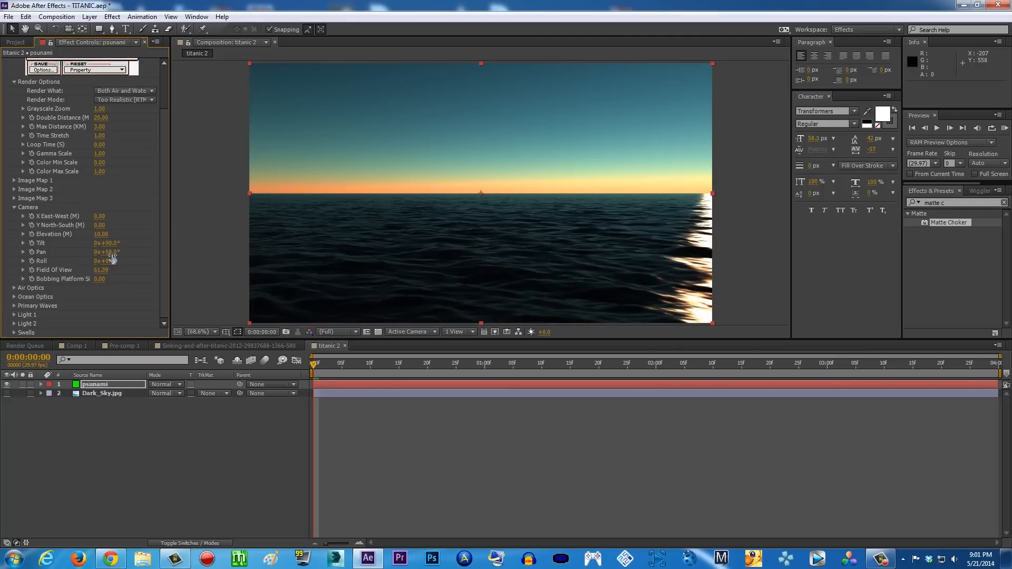
{"action": "left_click", "coordinate": [112, 253]}
{"action": "left_click", "coordinate": [140, 245]}
Step: Try rolling the Psunami camera and widening its Field Of View to 69.99, undoing each change
{"action": "left_click_drag", "start_coordinate": [109, 262], "coordinate": [139, 261]}
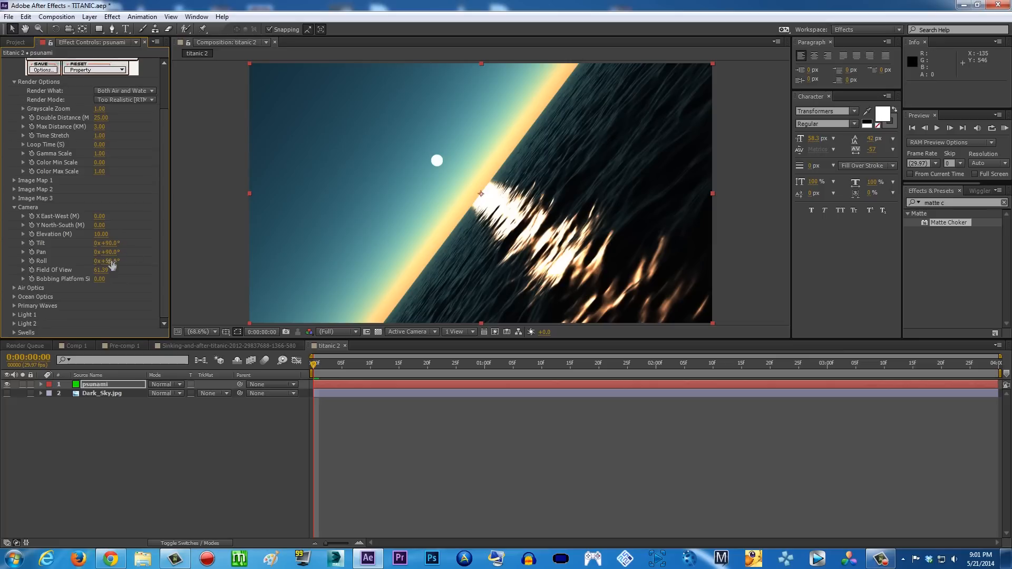
{"action": "key", "text": "ctrl+z"}
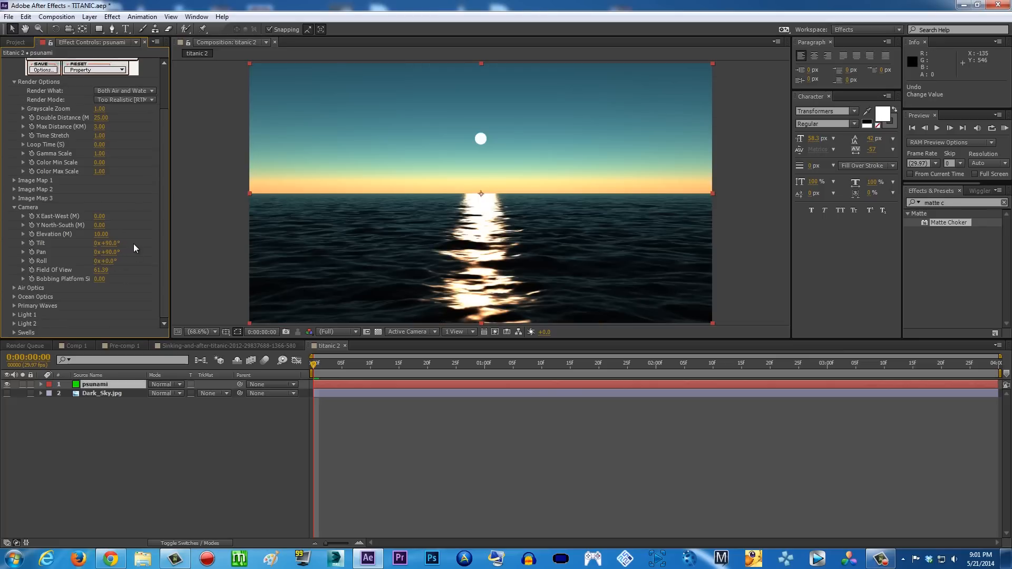
{"action": "left_click_drag", "start_coordinate": [109, 270], "coordinate": [191, 278]}
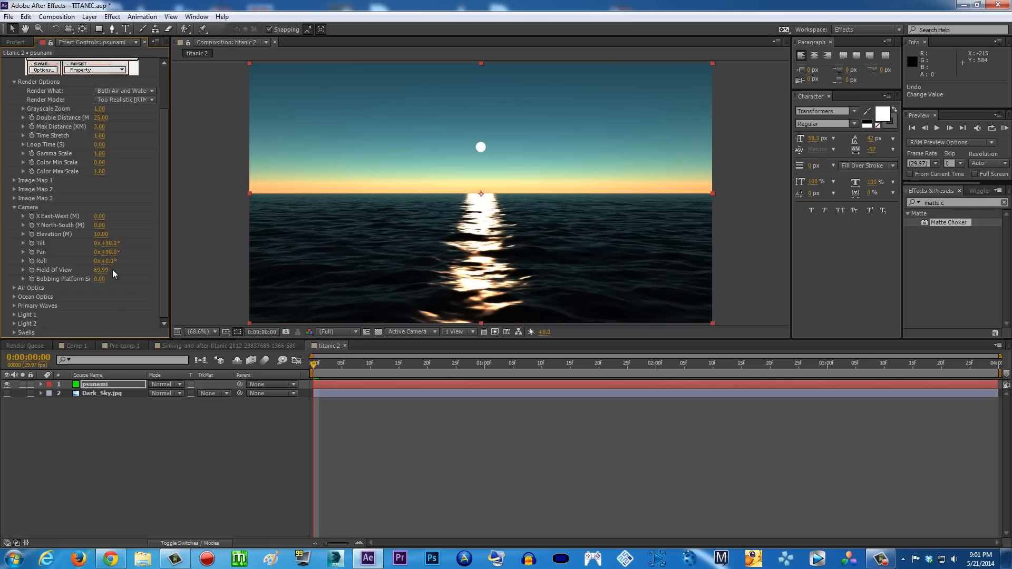
{"action": "key", "text": "ctrl+z"}
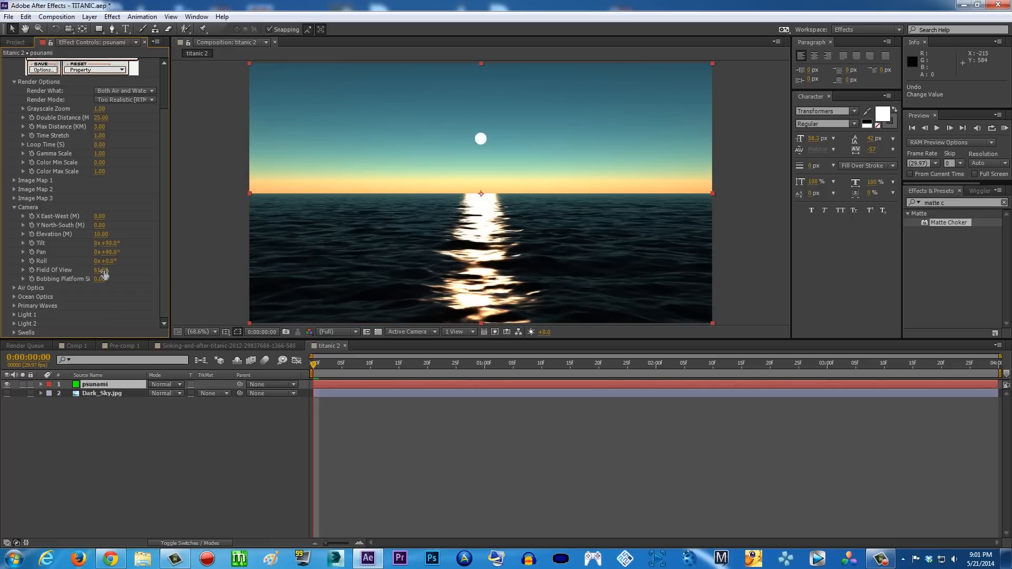
Step: Set the Psunami camera's Field Of View to 68.09
{"action": "left_click_drag", "start_coordinate": [101, 271], "coordinate": [141, 272]}
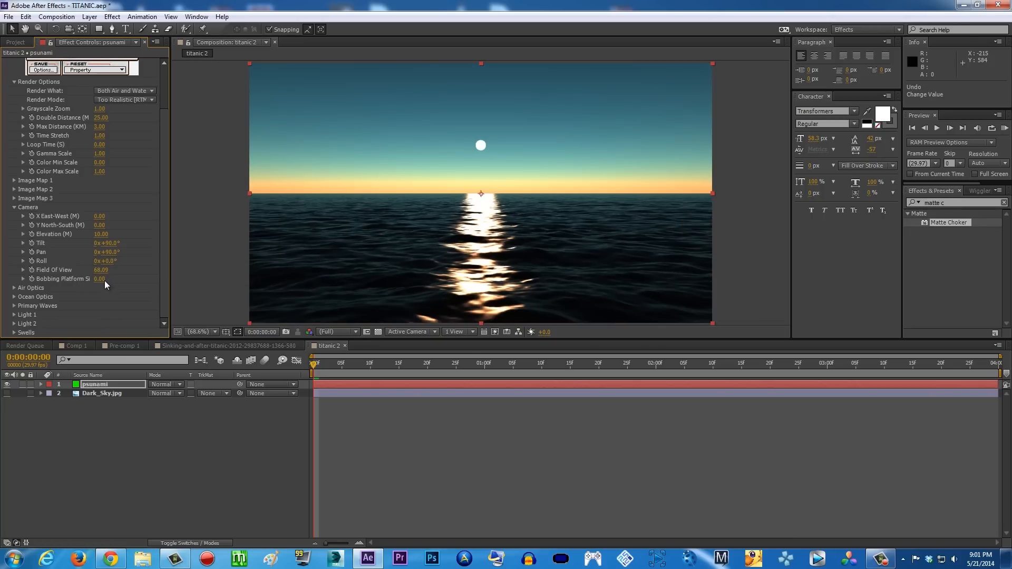
{"action": "left_click_drag", "start_coordinate": [100, 285], "coordinate": [159, 286]}
{"action": "left_click", "coordinate": [15, 207]}
{"action": "left_click", "coordinate": [12, 260]}
Step: View Comp 1 for reference, and in titanic 2 try the Psunami camera's Elevation at 2.00 and set it back to 10.00
{"action": "left_click", "coordinate": [90, 343]}
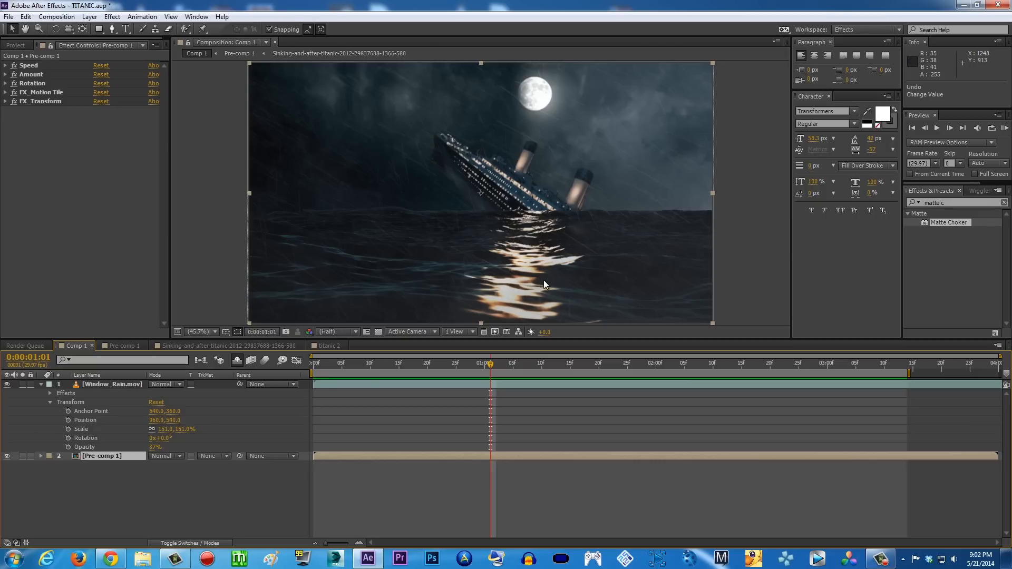
{"action": "left_click", "coordinate": [330, 346]}
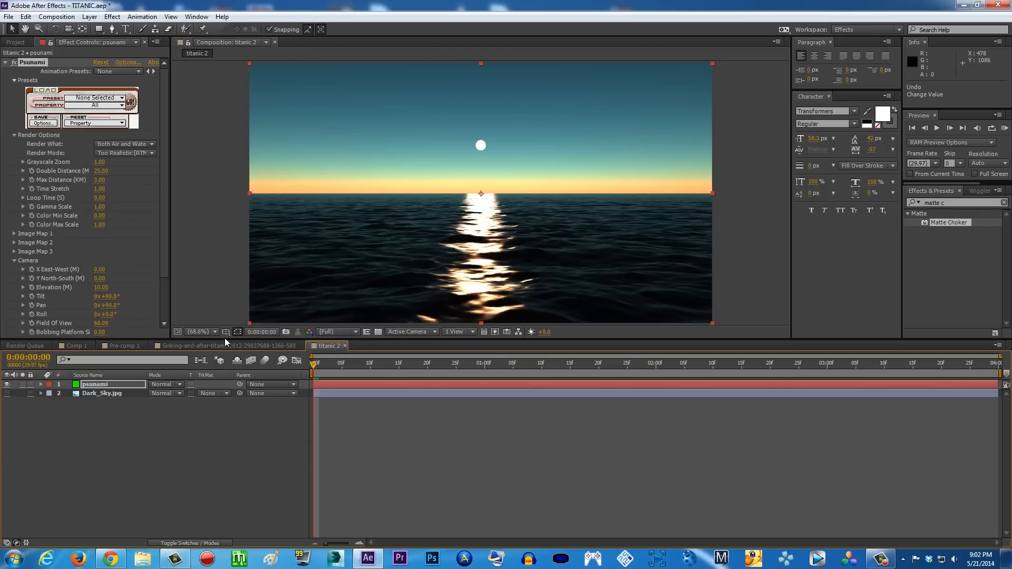
{"action": "left_click_drag", "start_coordinate": [162, 255], "coordinate": [160, 289]}
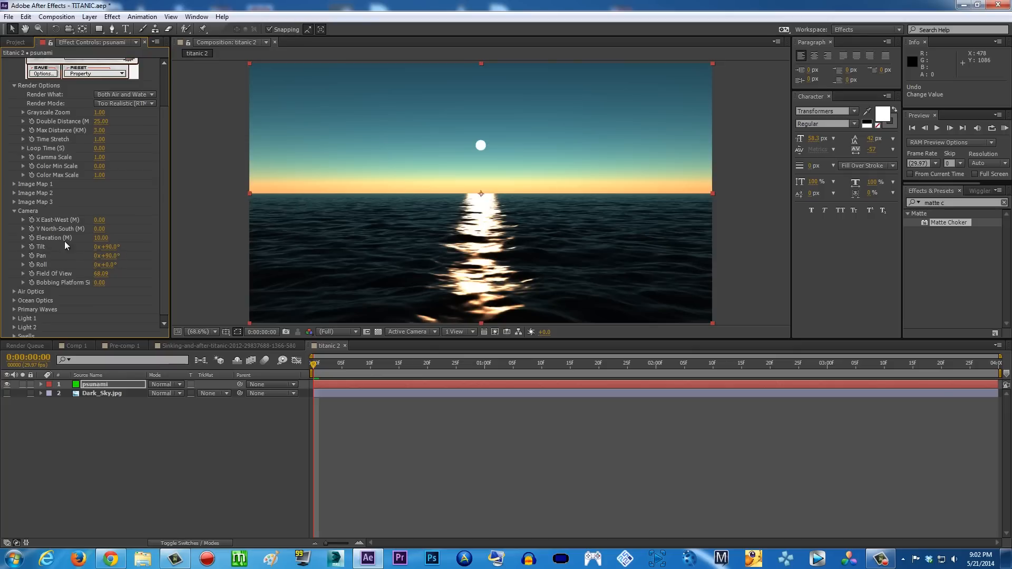
{"action": "left_click", "coordinate": [107, 238]}
{"action": "left_click", "coordinate": [145, 251]}
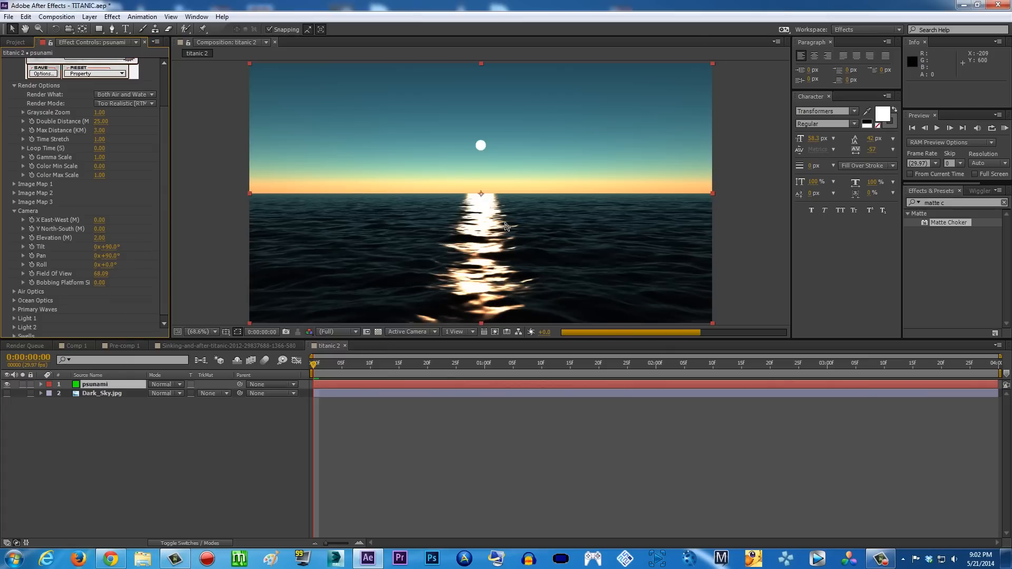
{"action": "left_click", "coordinate": [100, 240]}
{"action": "type", "text": "10"}
{"action": "key", "text": "Return"}
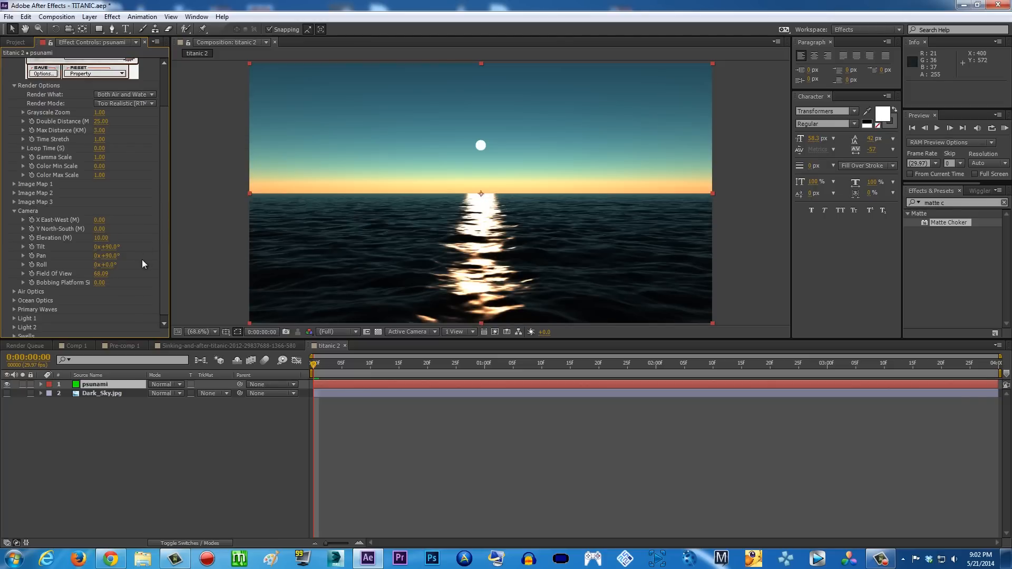
Step: Examine the haze and rainbow settings in Psunami's Air Optics and the water settings in Ocean Optics
{"action": "left_click", "coordinate": [14, 291]}
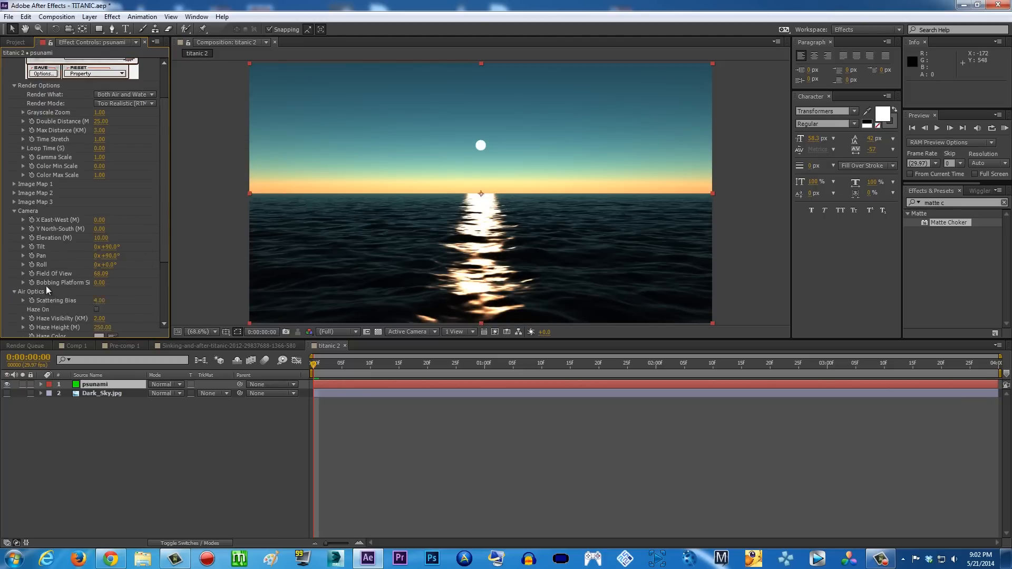
{"action": "scroll", "coordinate": [46, 286], "scroll_direction": "down", "scroll_amount": 3}
{"action": "left_click_drag", "start_coordinate": [165, 251], "coordinate": [165, 283]}
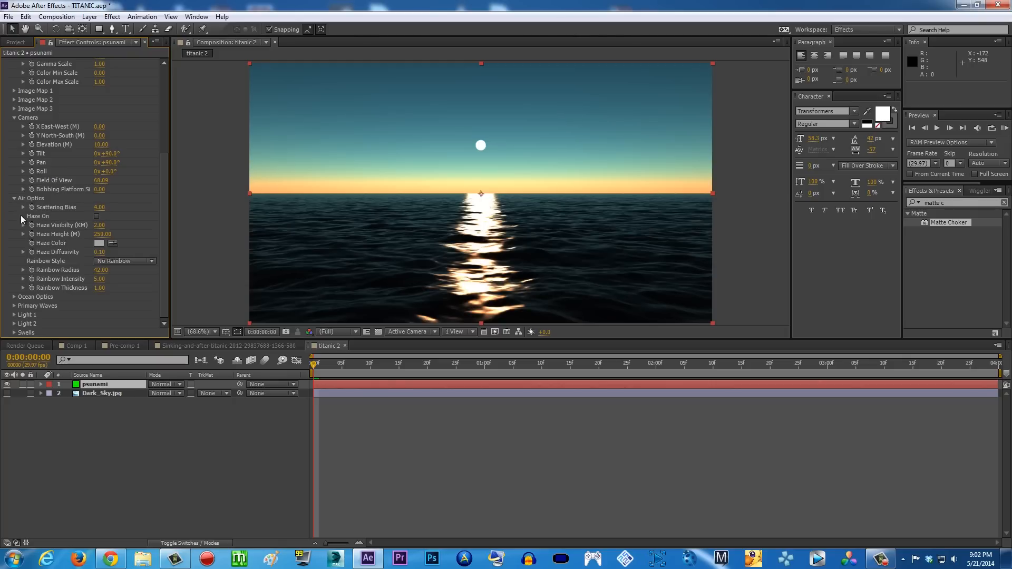
{"action": "left_click", "coordinate": [13, 197]}
{"action": "left_click", "coordinate": [14, 207]}
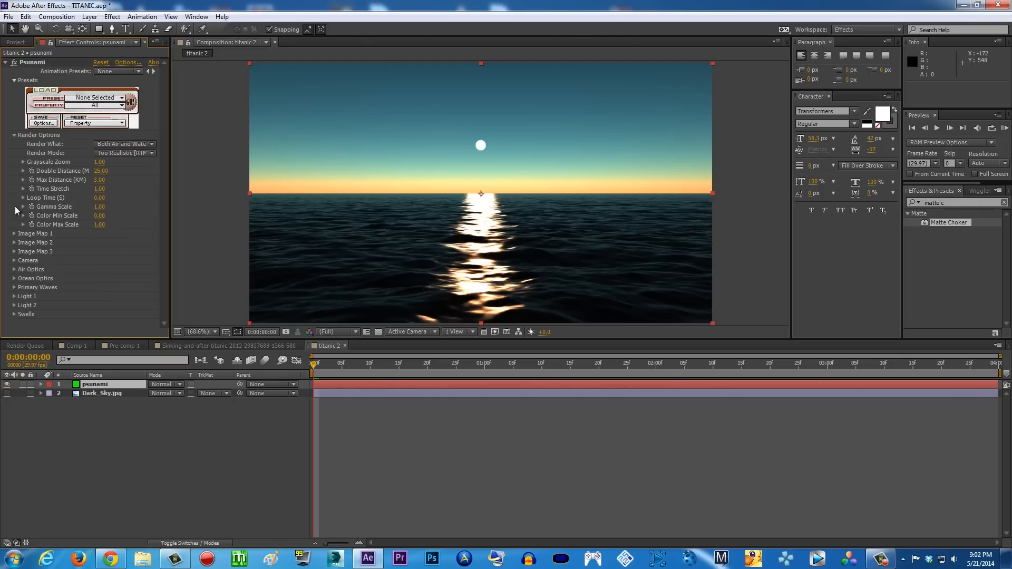
{"action": "left_click", "coordinate": [14, 278]}
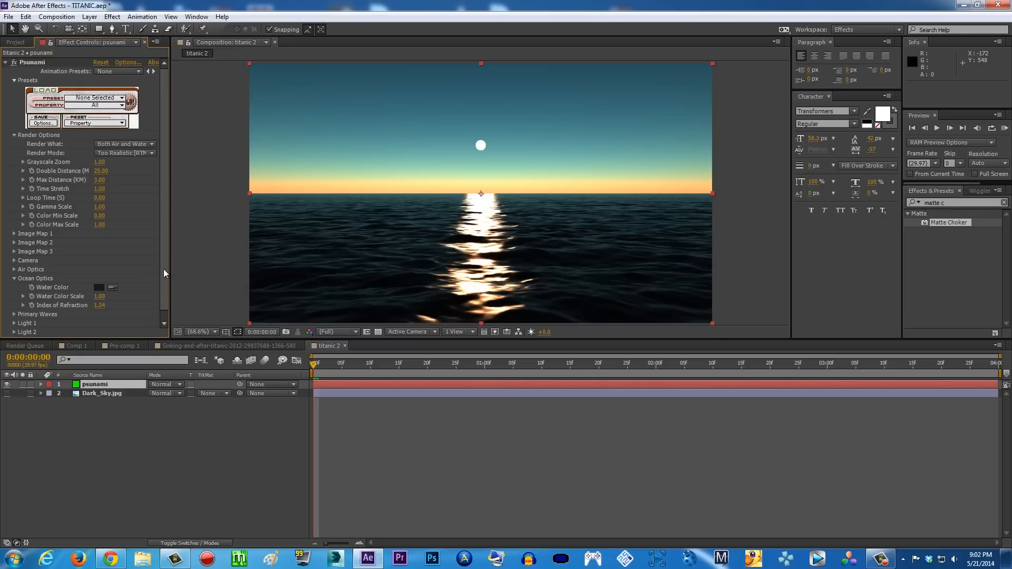
{"action": "scroll", "coordinate": [25, 295], "scroll_direction": "down", "scroll_amount": 1}
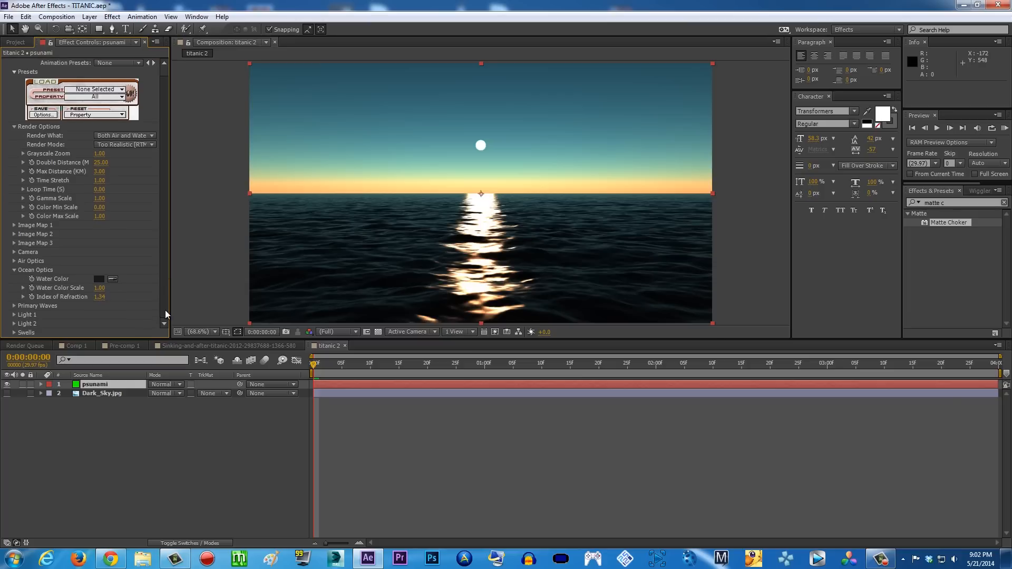
Step: Examine the haze and rainbow settings in Psunami's Air Optics, including the Haze Height
{"action": "left_click", "coordinate": [15, 261]}
{"action": "scroll", "coordinate": [92, 263], "scroll_direction": "down", "scroll_amount": 2}
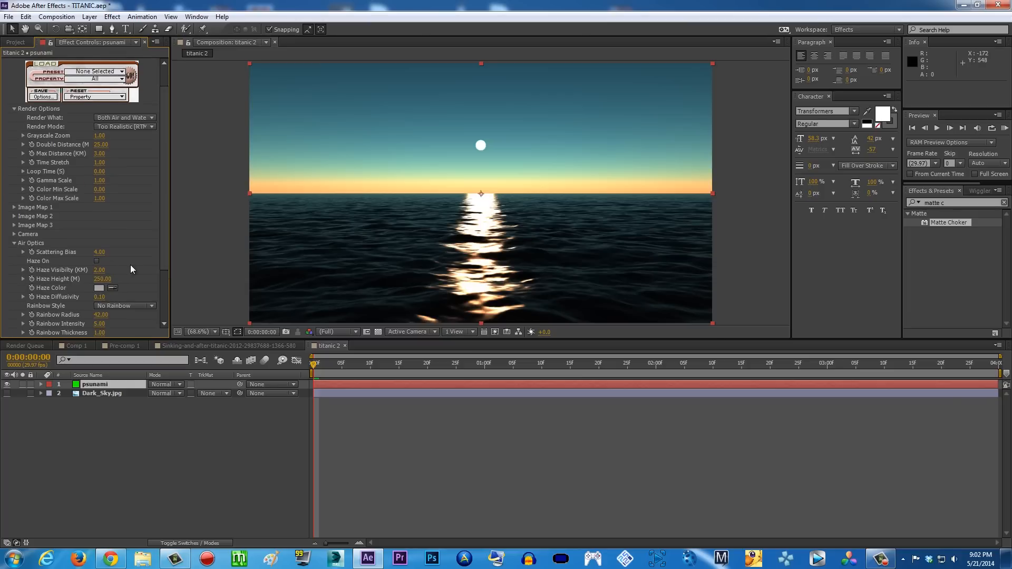
{"action": "left_click", "coordinate": [103, 280]}
{"action": "key", "text": "Return"}
{"action": "left_click", "coordinate": [14, 243]}
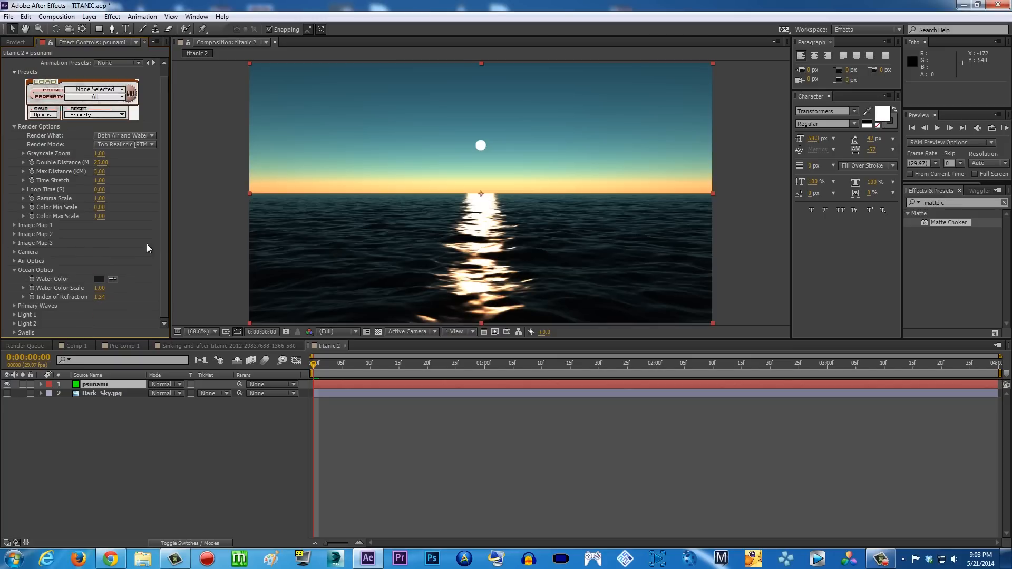
Step: Try a red Water Color in Psunami's Ocean Optics and undo the change
{"action": "left_click", "coordinate": [98, 280]}
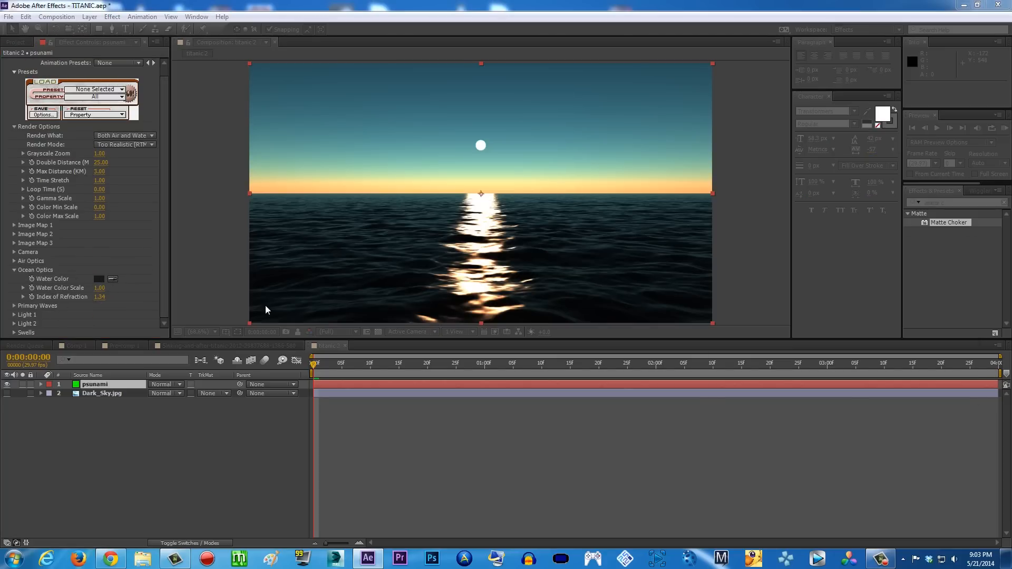
{"action": "left_click", "coordinate": [821, 294]}
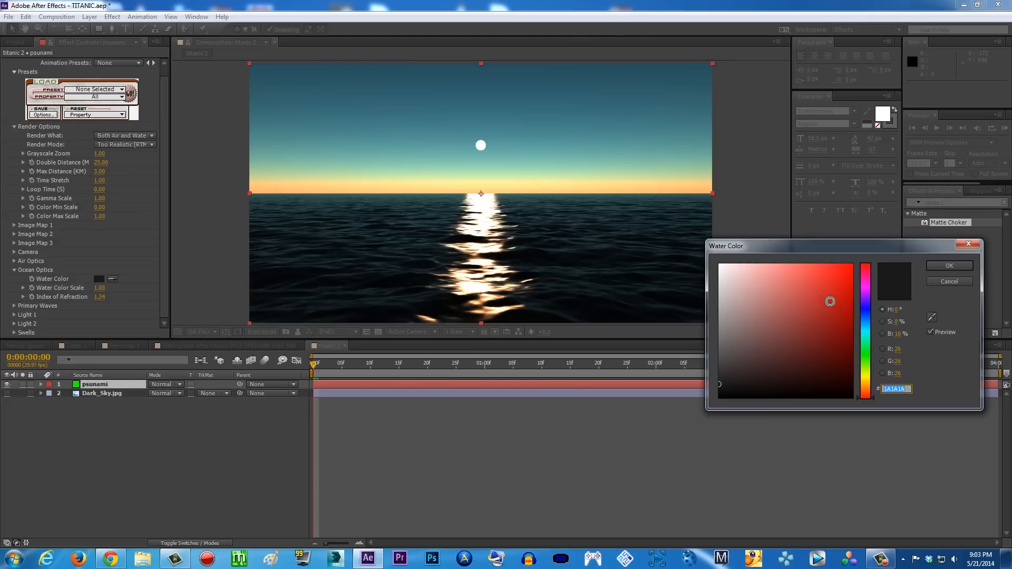
{"action": "left_click", "coordinate": [943, 267]}
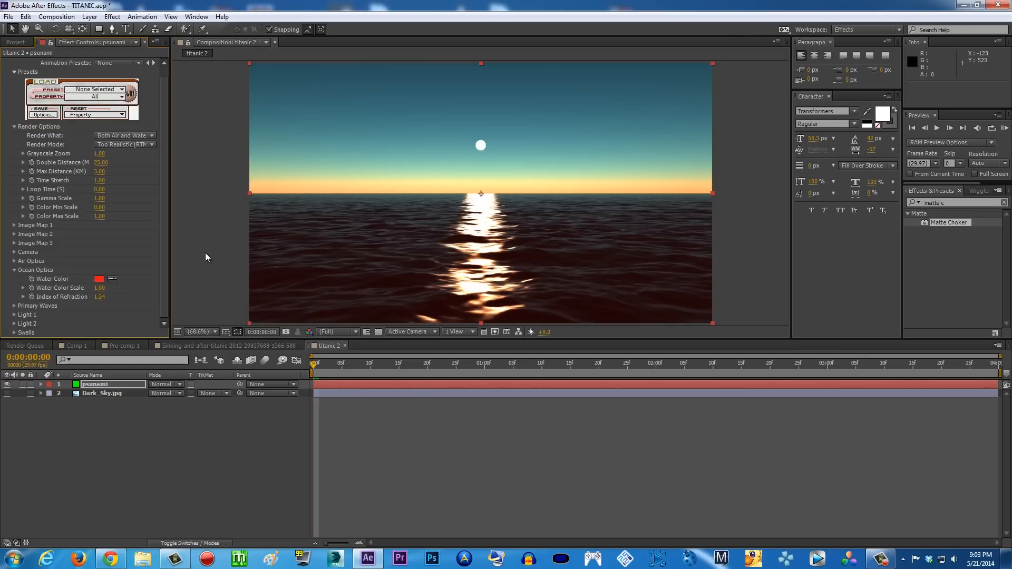
{"action": "key", "text": "ctrl+z"}
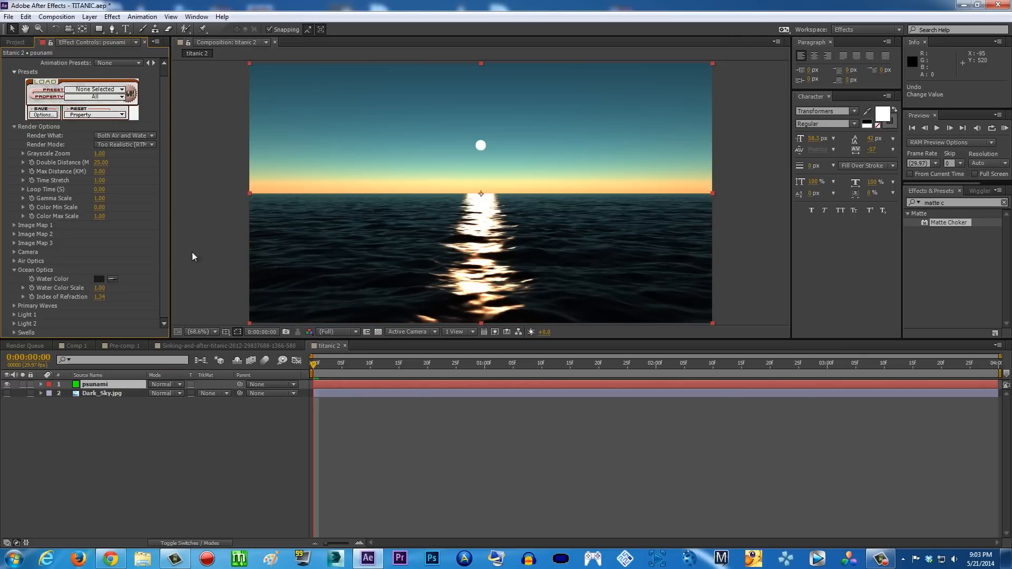
{"action": "left_click", "coordinate": [14, 270]}
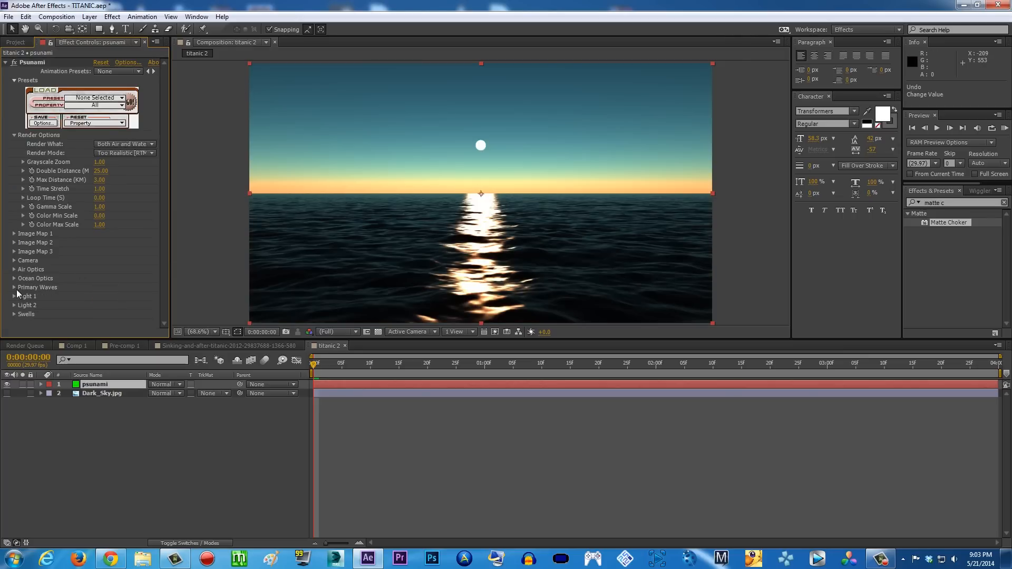
Step: In Psunami's Primary Waves, try the Coarse Grid Size at 5.85 and lower it to 3.99
{"action": "left_click", "coordinate": [14, 288]}
{"action": "scroll", "coordinate": [161, 283], "scroll_direction": "down", "scroll_amount": 2}
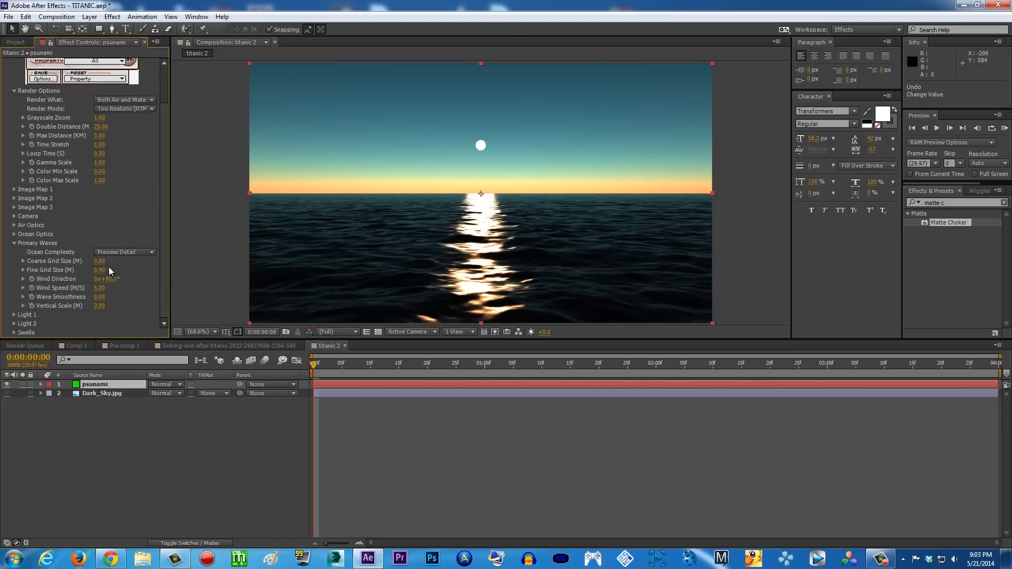
{"action": "left_click_drag", "start_coordinate": [99, 261], "coordinate": [211, 266]}
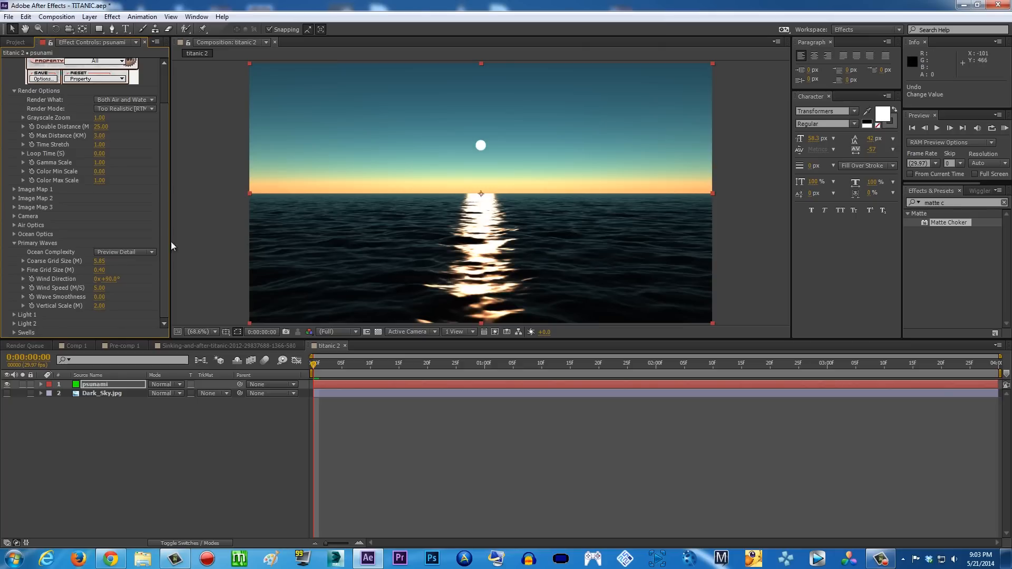
{"action": "left_click_drag", "start_coordinate": [44, 262], "coordinate": [27, 261]}
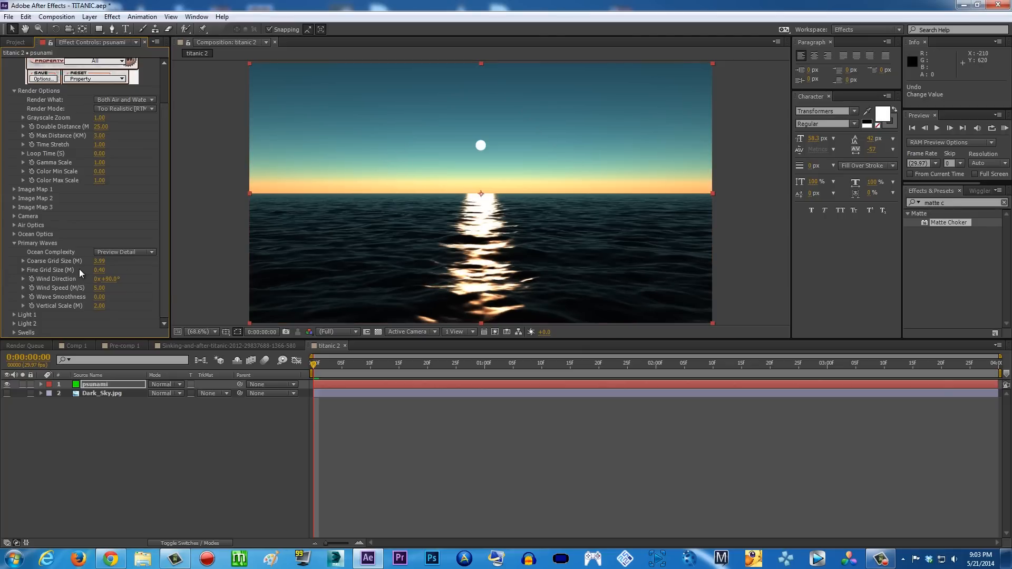
Step: Set the Primary Waves Fine Grid Size to 0.05
{"action": "left_click", "coordinate": [99, 271]}
{"action": "left_click", "coordinate": [111, 270]}
{"action": "double_click", "coordinate": [103, 271]}
{"action": "type", "text": "0.05"}
{"action": "key", "text": "Return"}
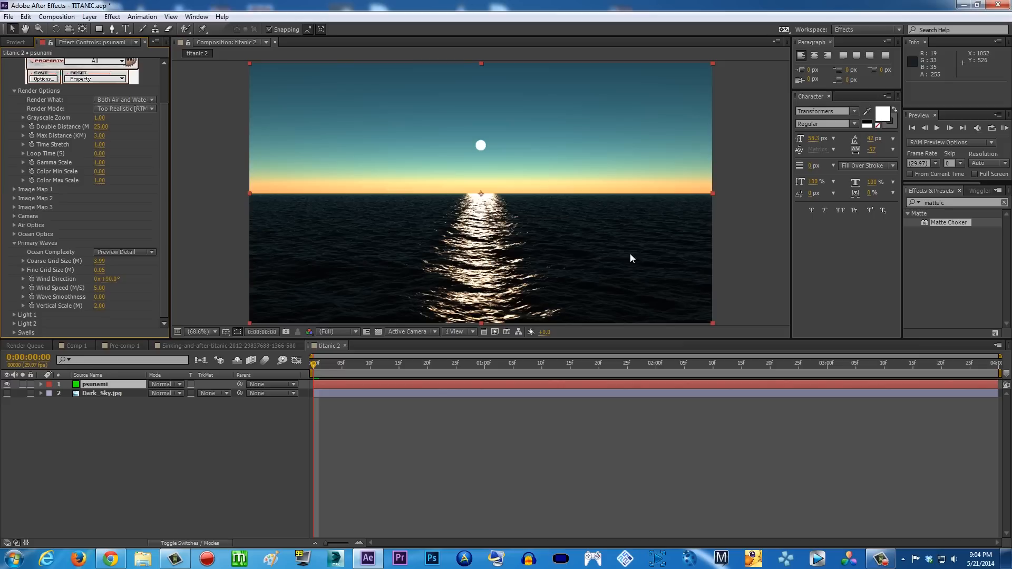
Step: Switch the titanic 2 preview resolution to Half and set the Primary Waves Coarse Grid Size to 4.00
{"action": "left_click_drag", "start_coordinate": [100, 261], "coordinate": [121, 262]}
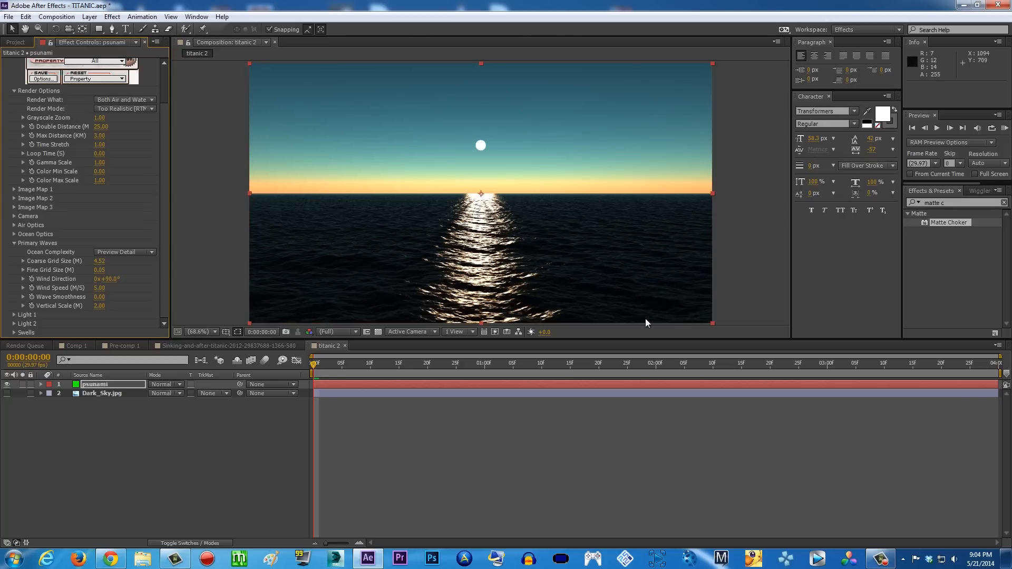
{"action": "left_click", "coordinate": [353, 331]}
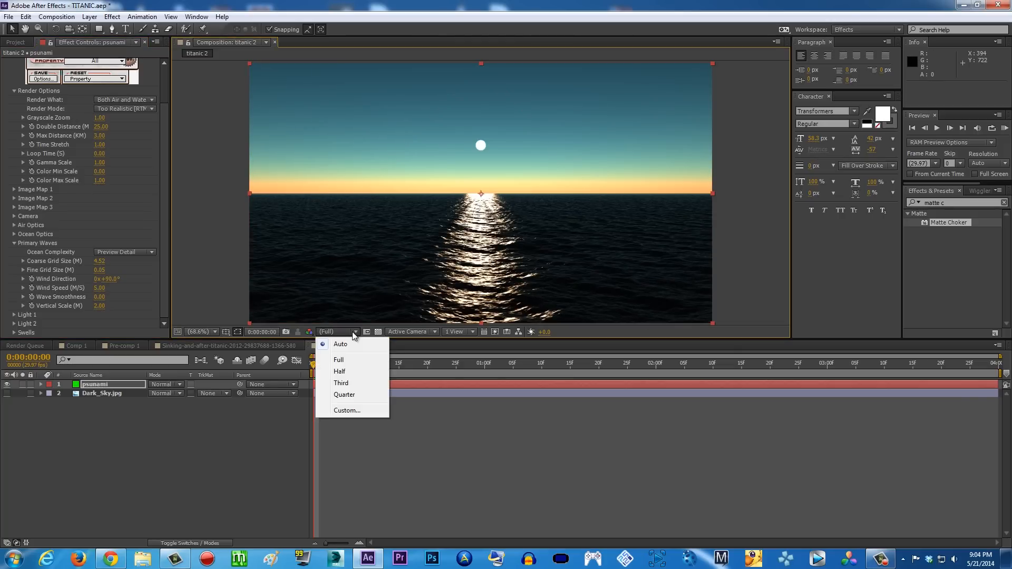
{"action": "left_click", "coordinate": [349, 376]}
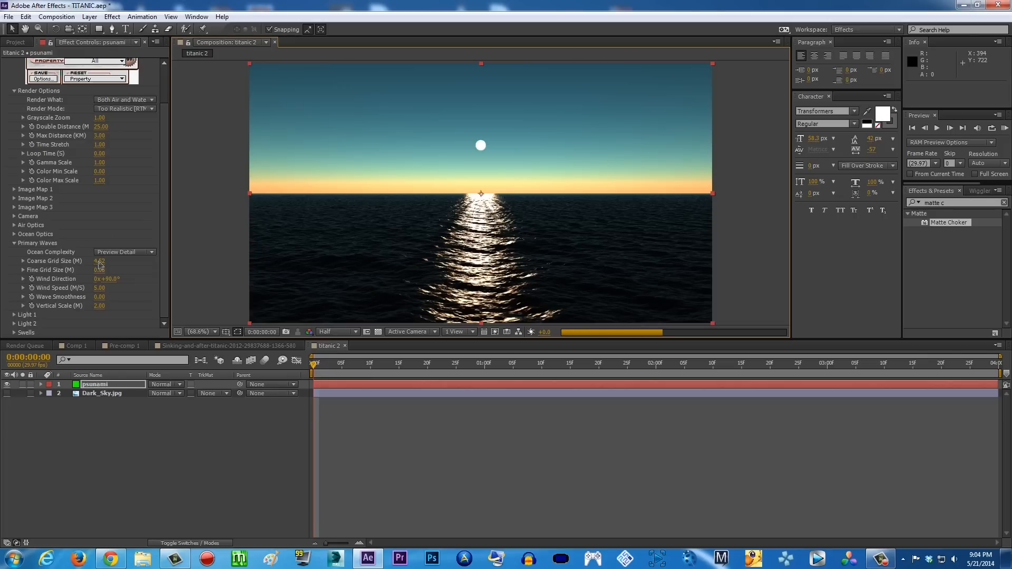
{"action": "left_click_drag", "start_coordinate": [100, 265], "coordinate": [125, 266]}
{"action": "left_click_drag", "start_coordinate": [539, 282], "coordinate": [541, 284]}
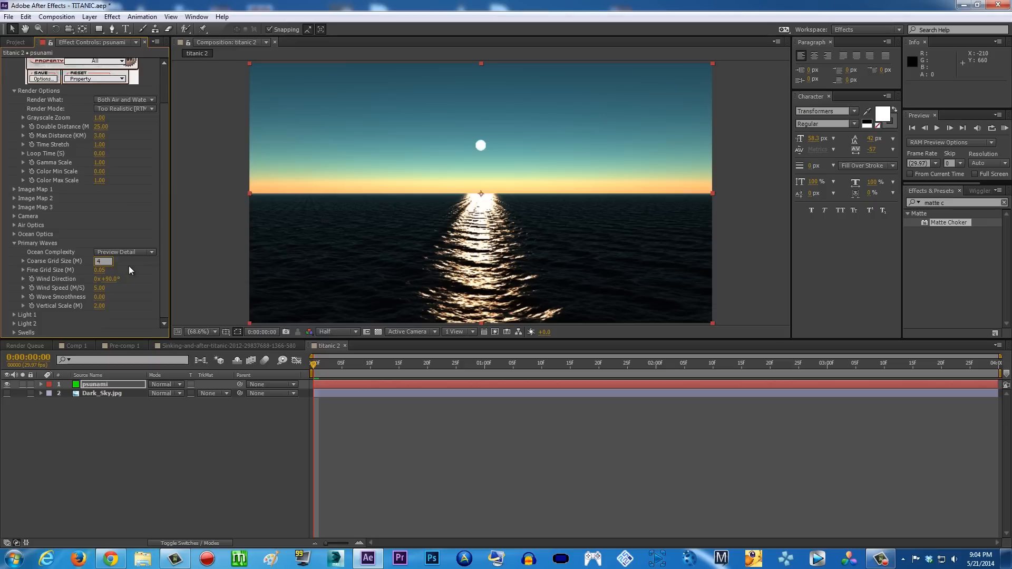
{"action": "key", "text": "Return"}
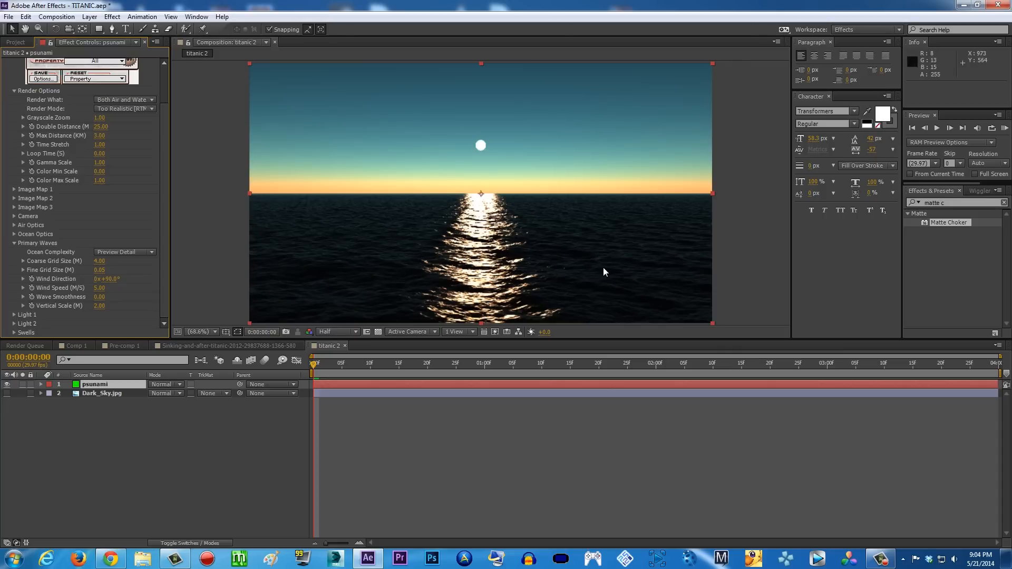
Step: Set the Primary Waves Wind Speed to 15.00 and check the wave motion at several frames within the first two seconds
{"action": "left_click", "coordinate": [101, 288]}
{"action": "key", "text": "Return"}
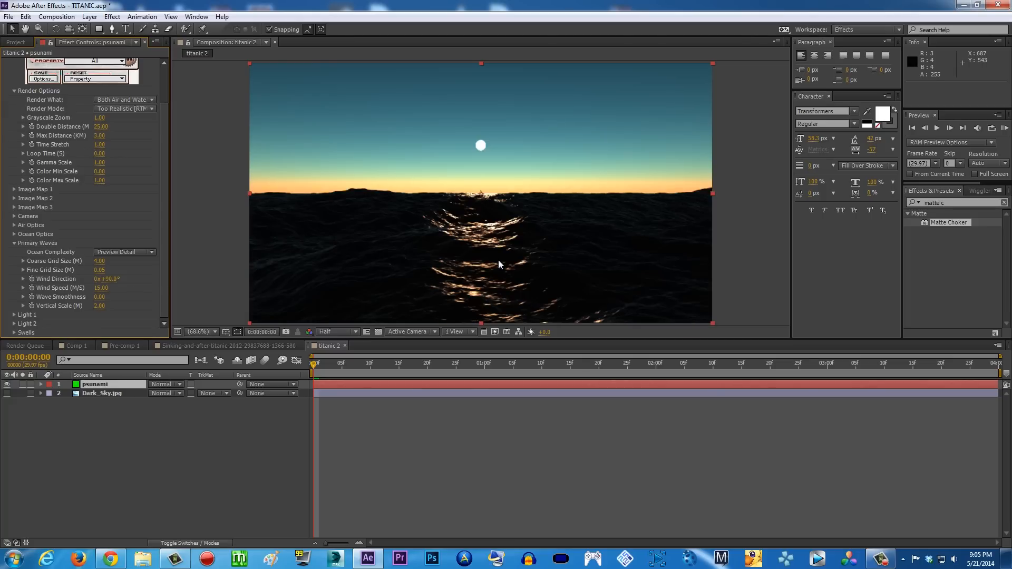
{"action": "left_click", "coordinate": [353, 364]}
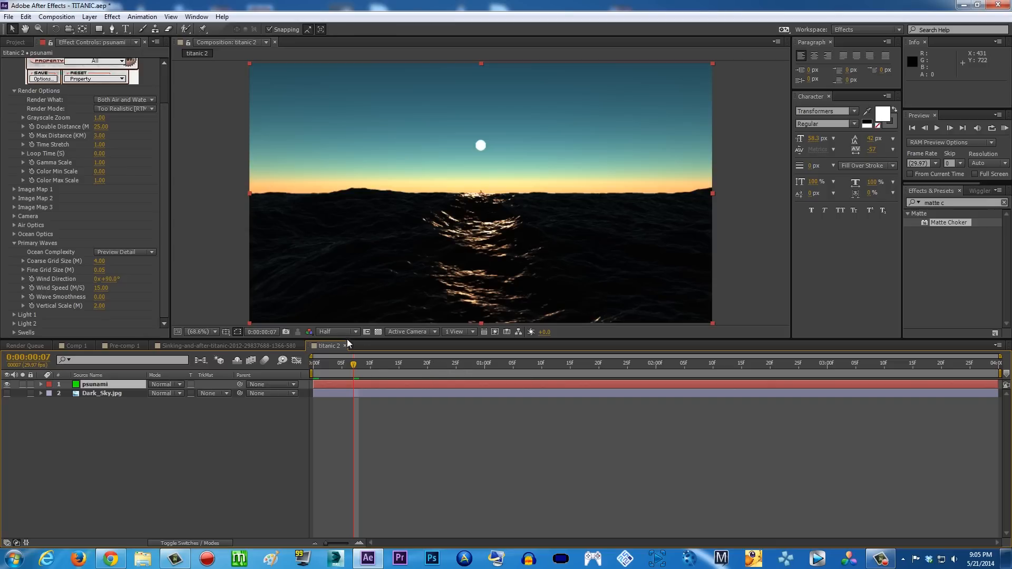
{"action": "left_click", "coordinate": [387, 363]}
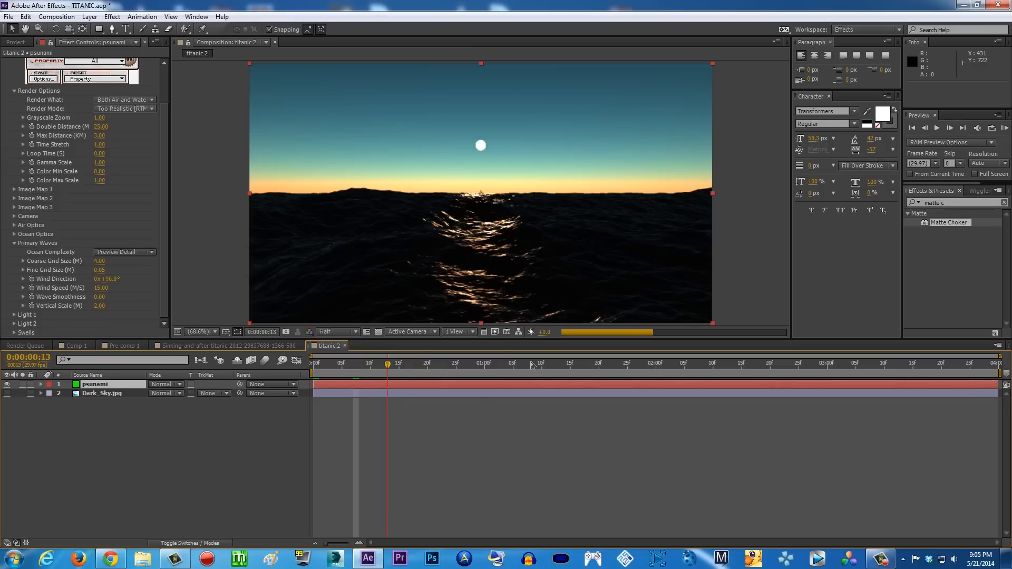
{"action": "left_click", "coordinate": [547, 364]}
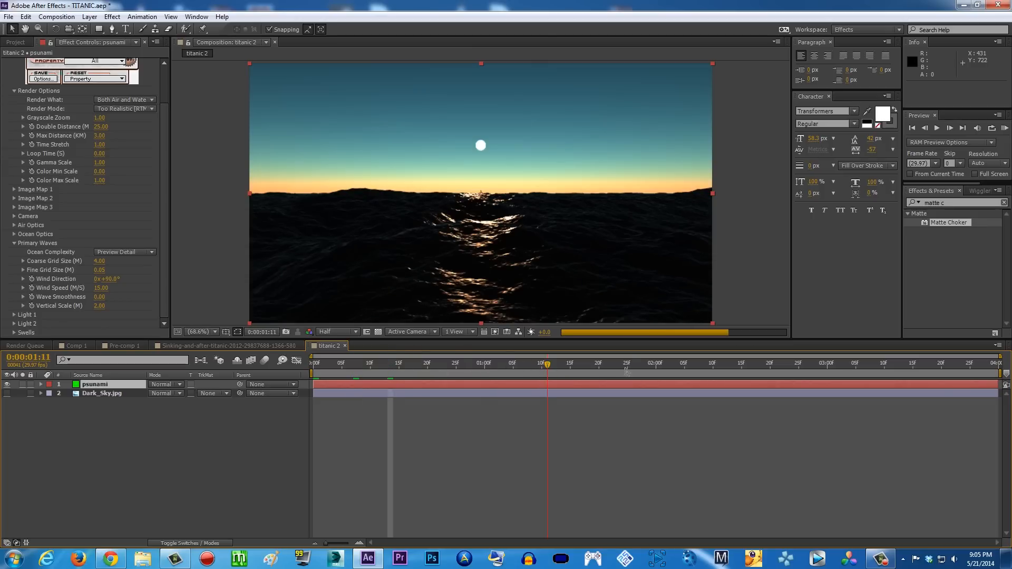
Step: View Comp 1 for reference and return to Psunami's Primary Waves settings in titanic 2 at frame 0:00:00:03
{"action": "left_click", "coordinate": [76, 346]}
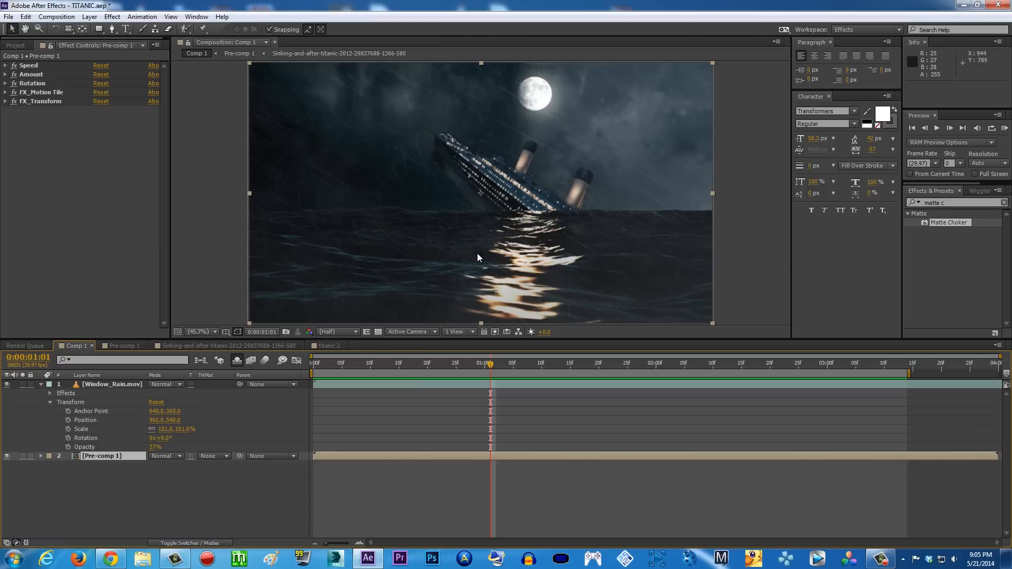
{"action": "left_click", "coordinate": [320, 346]}
{"action": "left_click_drag", "start_coordinate": [379, 368], "coordinate": [331, 364]}
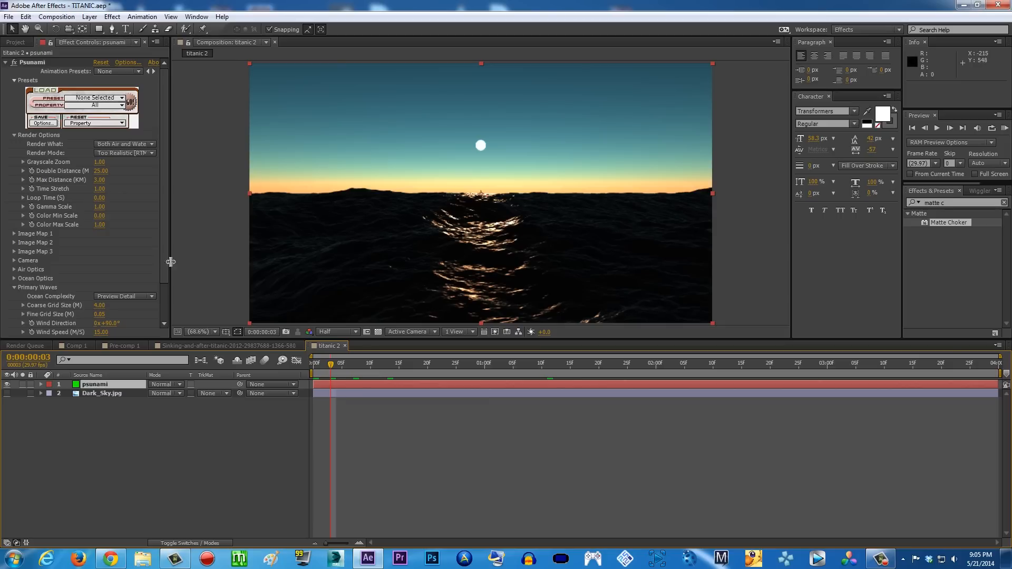
{"action": "scroll", "coordinate": [168, 267], "scroll_direction": "down", "scroll_amount": 2}
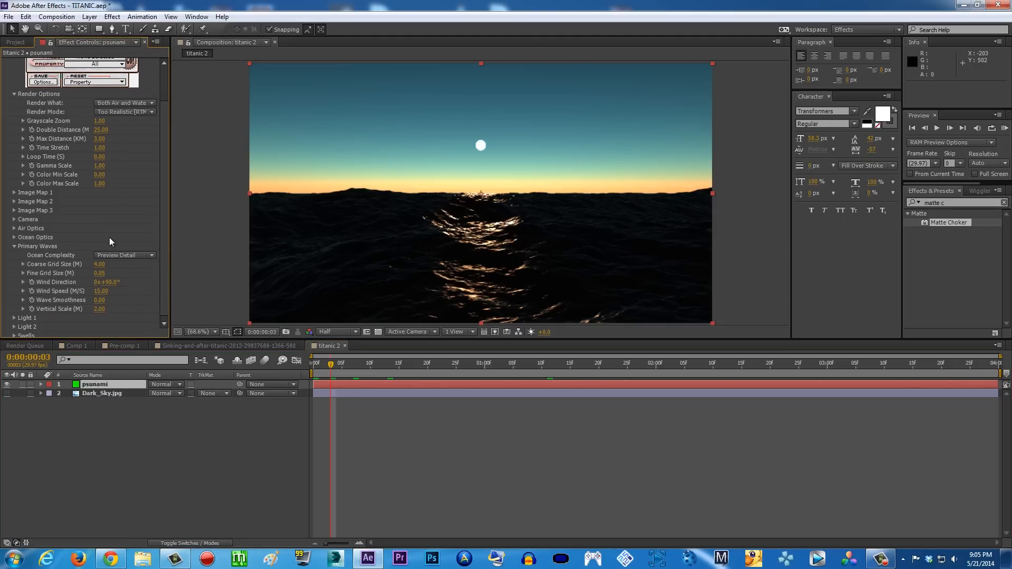
{"action": "scroll", "coordinate": [168, 245], "scroll_direction": "down", "scroll_amount": 1}
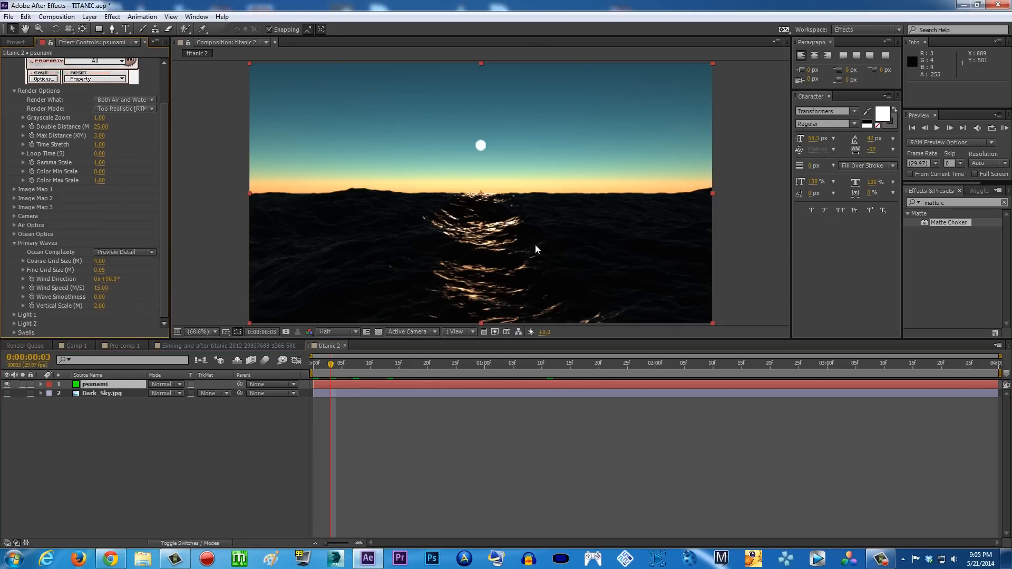
Step: Add an adjustment layer above the psunami layer and turn its visibility off
{"action": "left_click", "coordinate": [89, 17]}
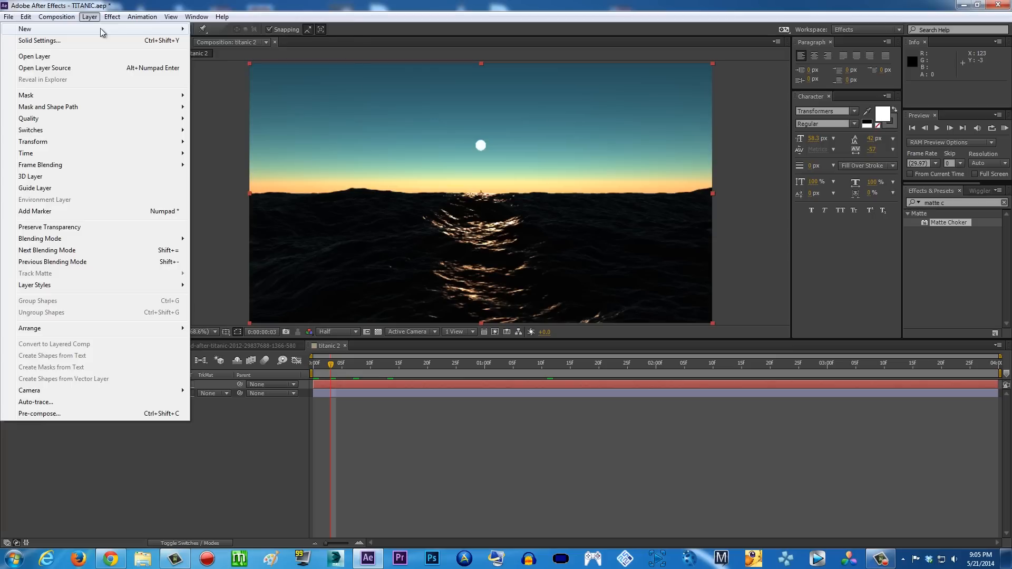
{"action": "mouse_move", "coordinate": [99, 28]}
{"action": "left_click", "coordinate": [227, 97]}
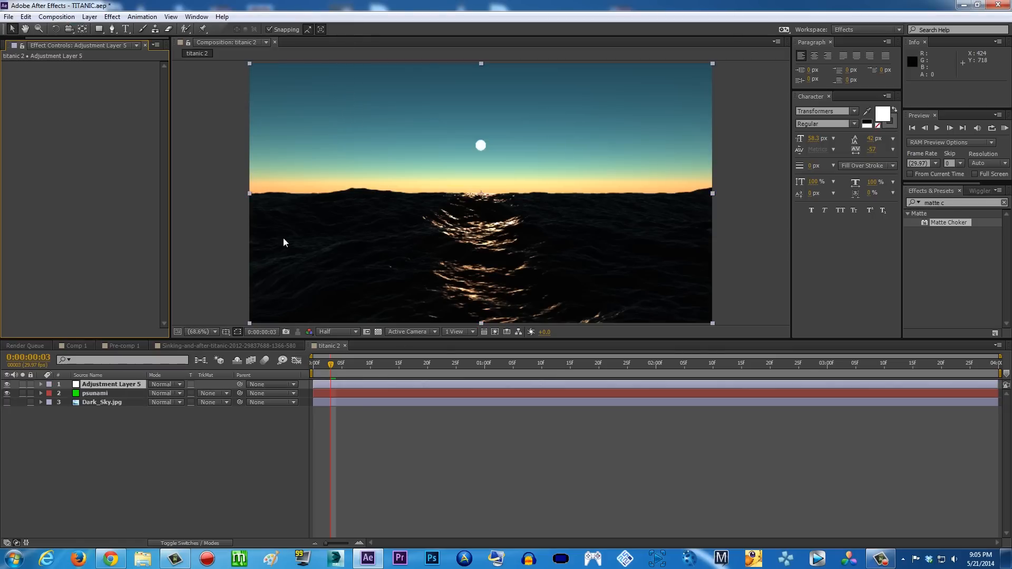
{"action": "left_click", "coordinate": [6, 385]}
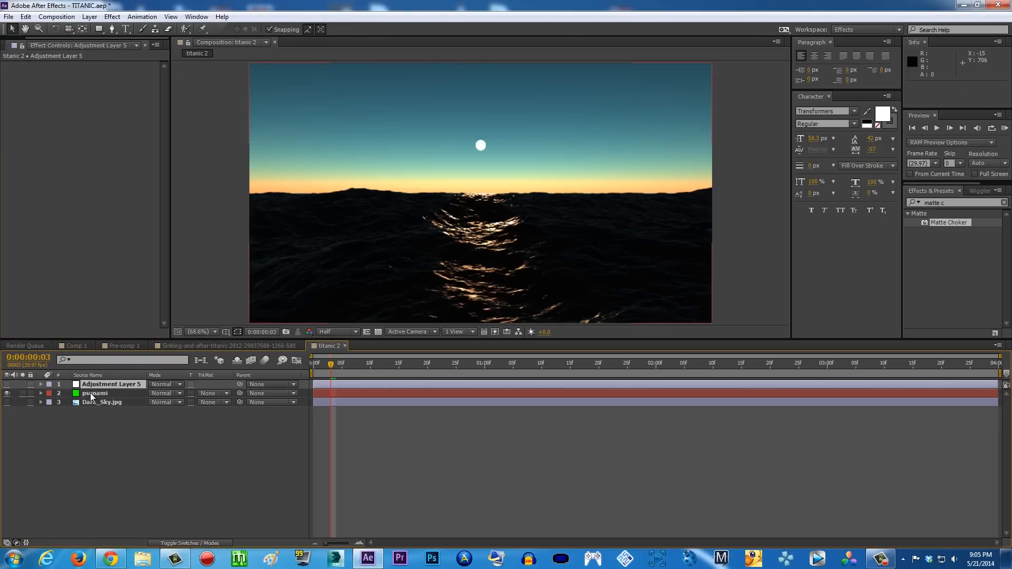
Step: Try the psunami layer's Vertical Scale at 3.20 and its Render Mode as Wireframe, undoing both changes
{"action": "left_click", "coordinate": [90, 393]}
{"action": "scroll", "coordinate": [166, 250], "scroll_direction": "down", "scroll_amount": 3}
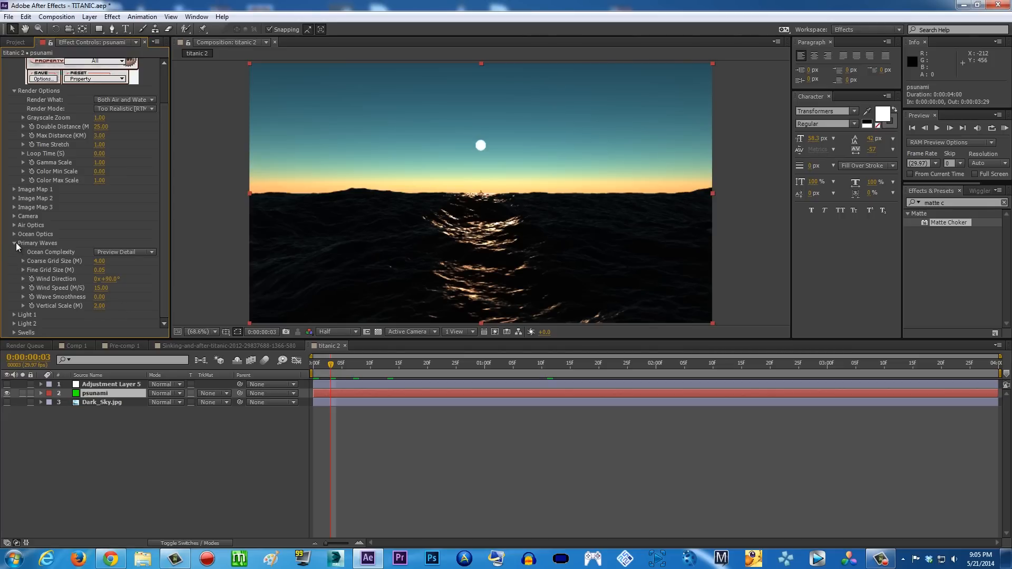
{"action": "left_click_drag", "start_coordinate": [99, 308], "coordinate": [112, 308]}
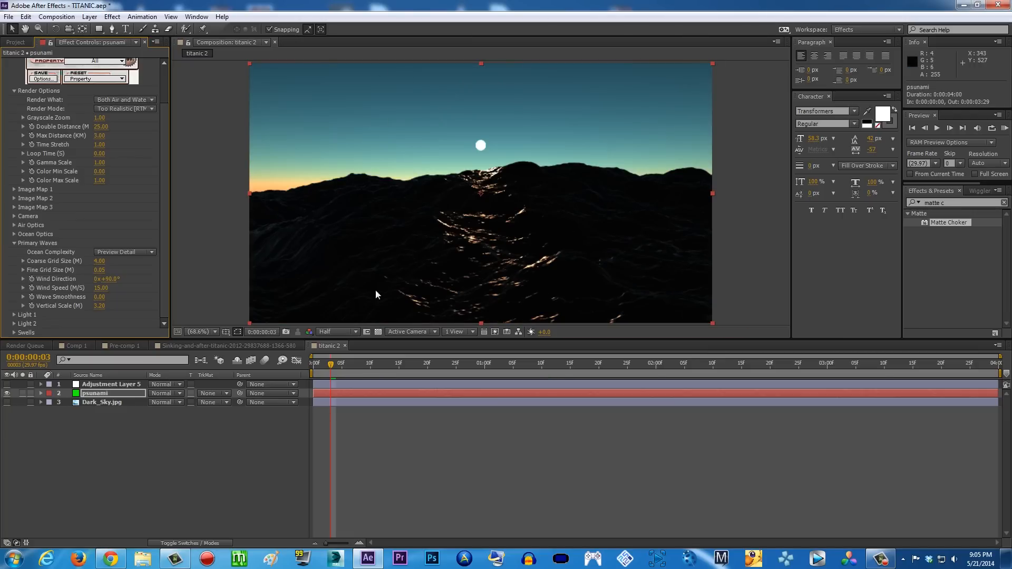
{"action": "left_click_drag", "start_coordinate": [165, 164], "coordinate": [160, 117]}
{"action": "left_click", "coordinate": [134, 144]}
{"action": "left_click", "coordinate": [164, 154]}
{"action": "left_click", "coordinate": [145, 153]}
{"action": "left_click", "coordinate": [138, 185]}
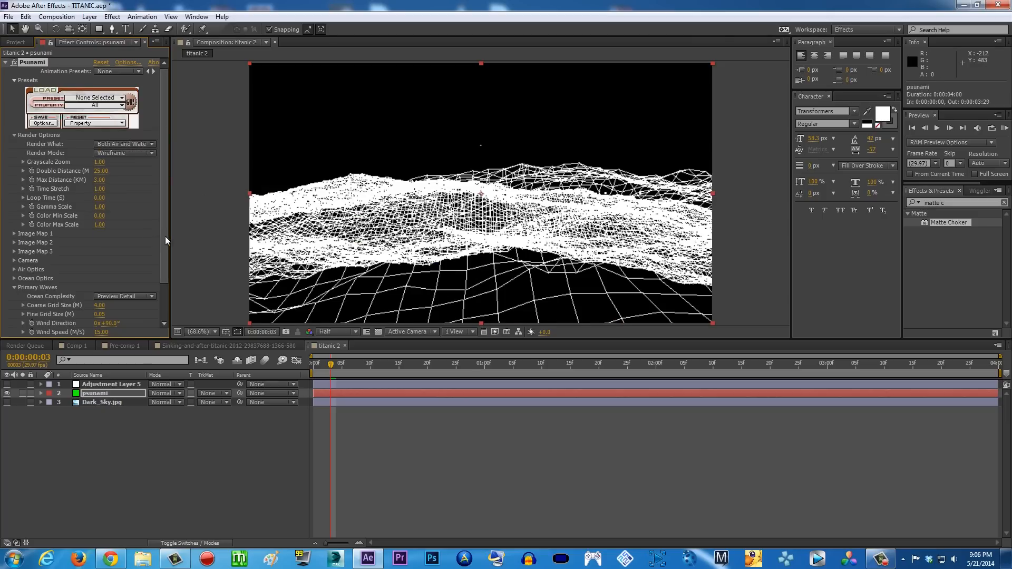
{"action": "left_click_drag", "start_coordinate": [165, 236], "coordinate": [166, 290]}
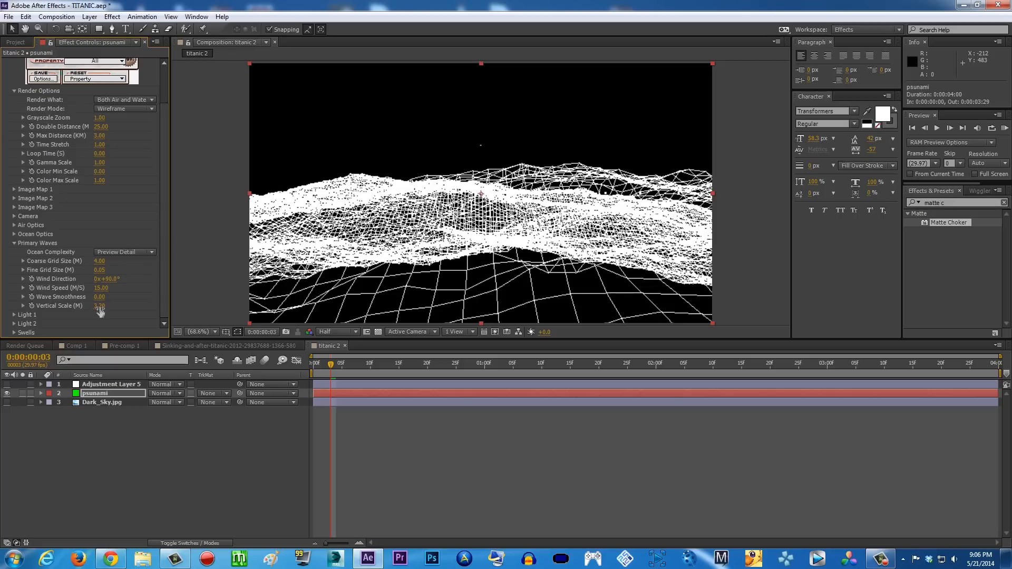
{"action": "key", "text": "ctrl+z"}
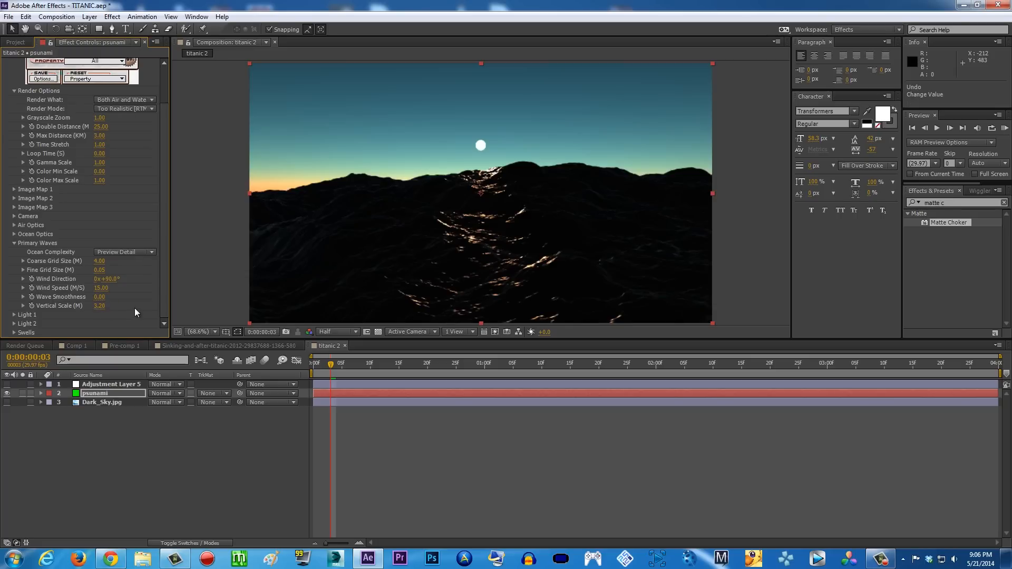
{"action": "key", "text": "ctrl+z"}
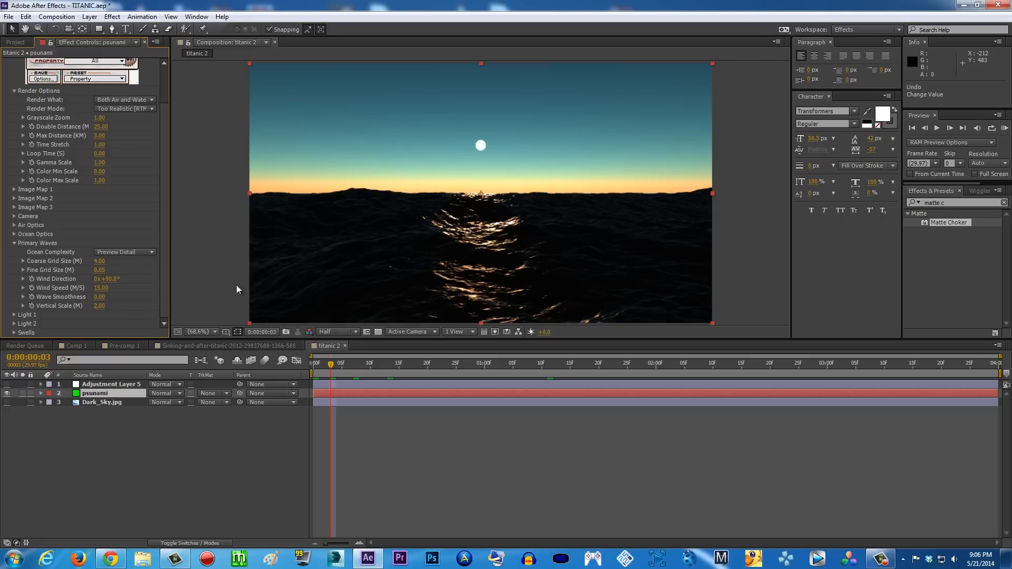
Step: Set Psunami's Render Mode to Wireframe
{"action": "left_click", "coordinate": [119, 108]}
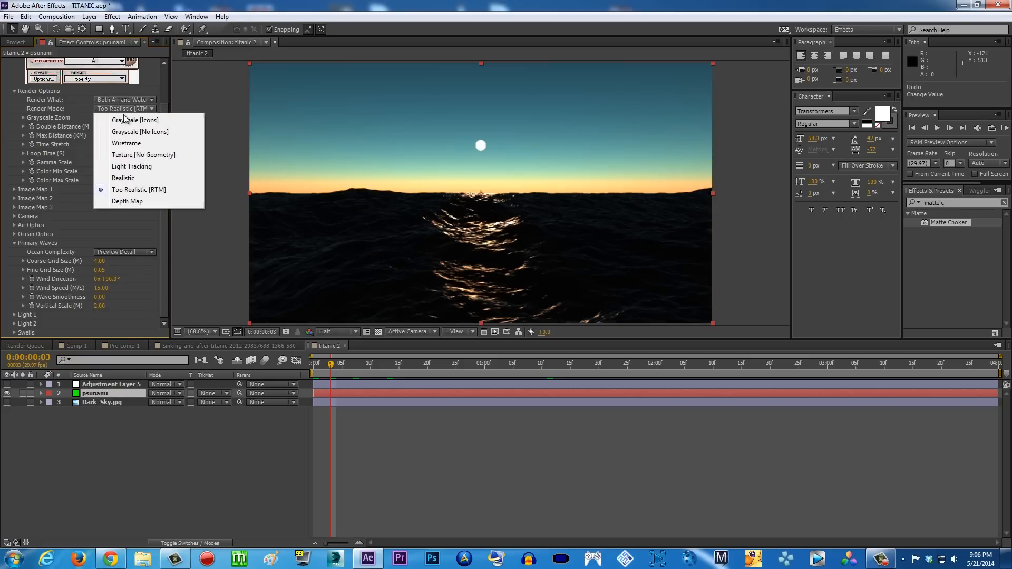
{"action": "left_click", "coordinate": [142, 145]}
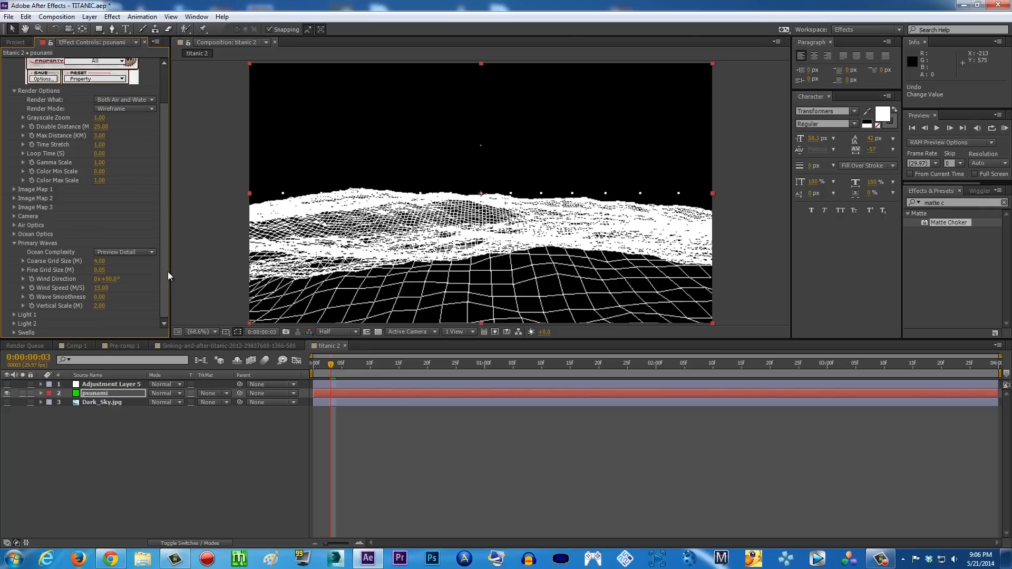
Step: Set Psunami's Render Mode to Too Realistic on the psunami layer
{"action": "scroll", "coordinate": [167, 271], "scroll_direction": "up", "scroll_amount": 1}
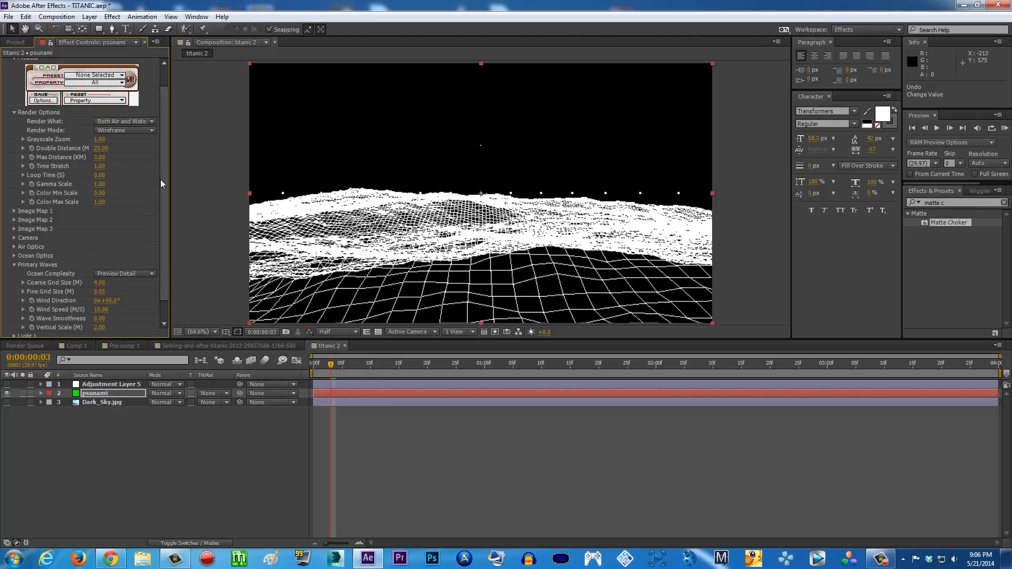
{"action": "left_click", "coordinate": [142, 129]}
{"action": "left_click", "coordinate": [142, 214]}
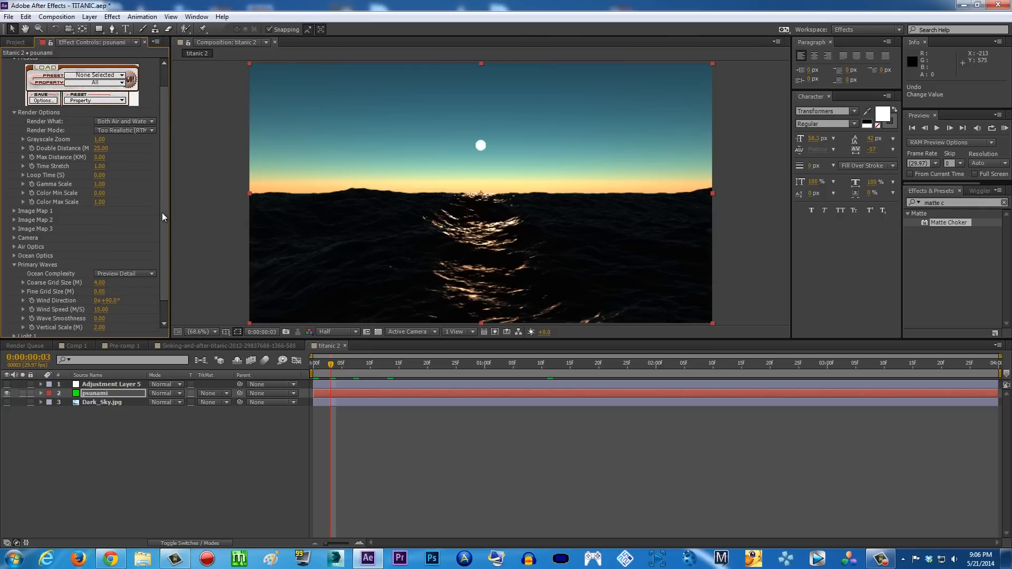
Step: Try Psunami's Light 1 elevation at 105°, 87° and 20°, and settle on 79°
{"action": "scroll", "coordinate": [158, 264], "scroll_direction": "down", "scroll_amount": 1}
{"action": "left_click", "coordinate": [14, 315]}
{"action": "scroll", "coordinate": [145, 283], "scroll_direction": "down", "scroll_amount": 3}
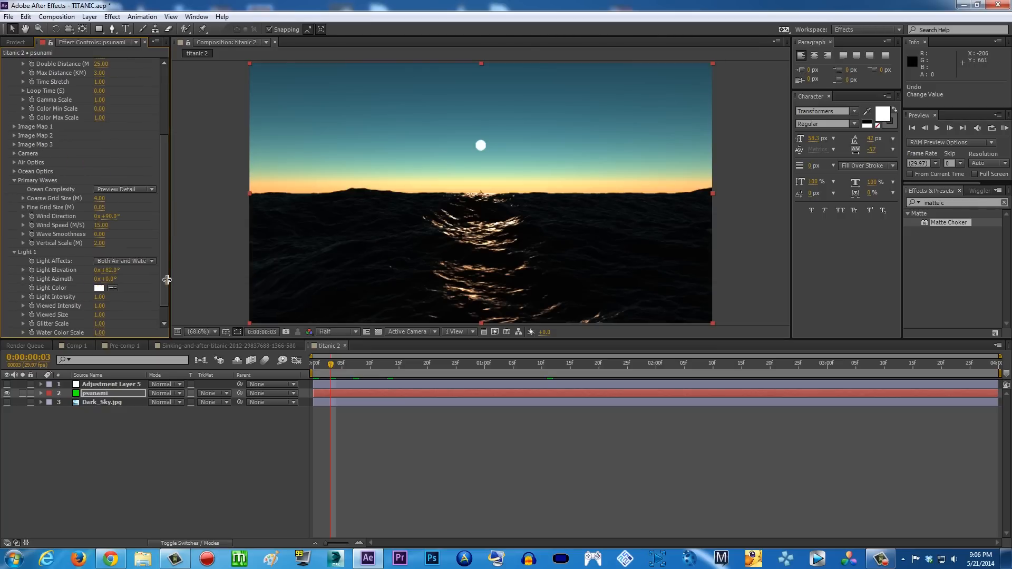
{"action": "scroll", "coordinate": [164, 267], "scroll_direction": "down", "scroll_amount": 1}
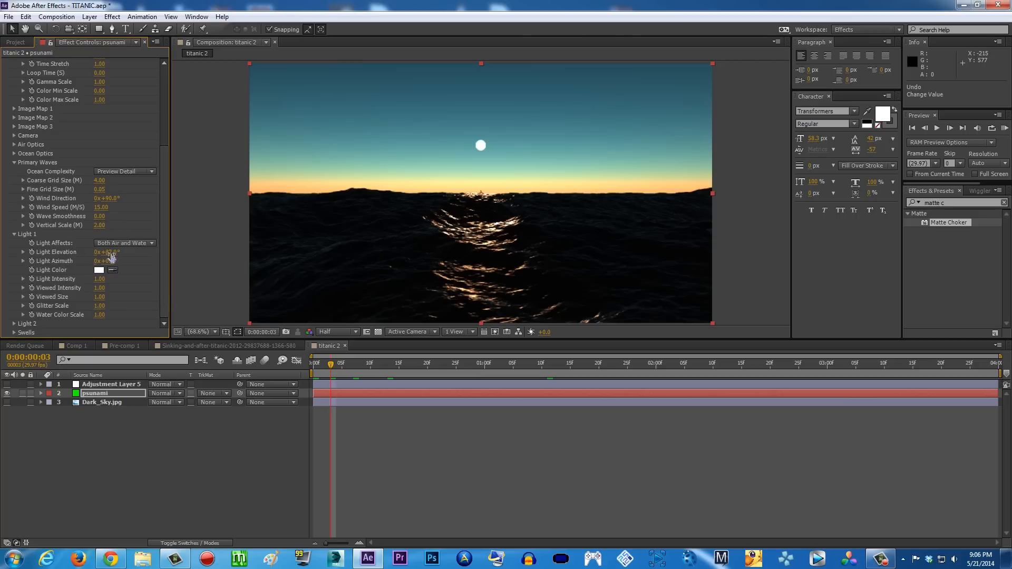
{"action": "left_click_drag", "start_coordinate": [113, 257], "coordinate": [123, 254]}
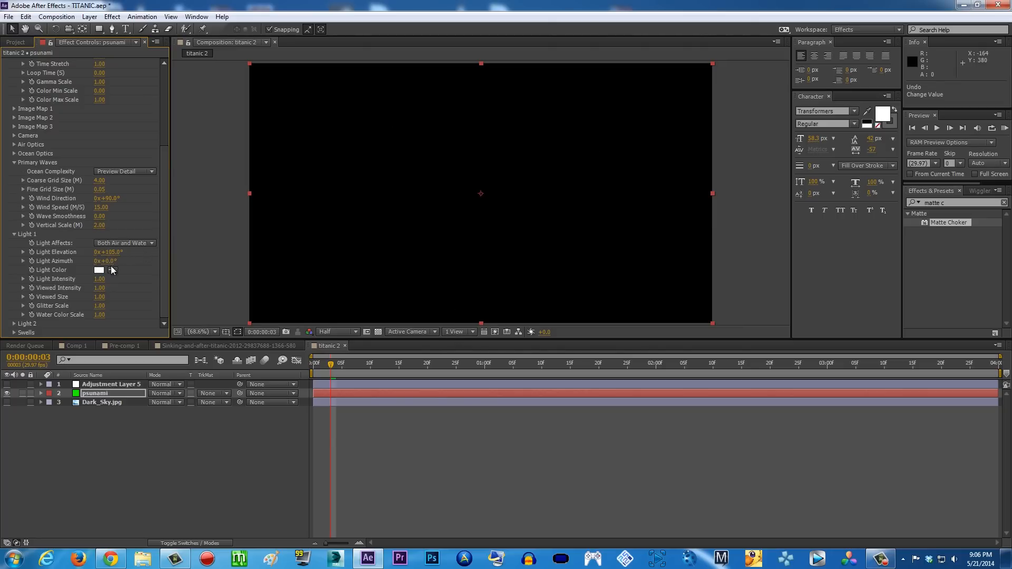
{"action": "left_click_drag", "start_coordinate": [113, 254], "coordinate": [103, 257]}
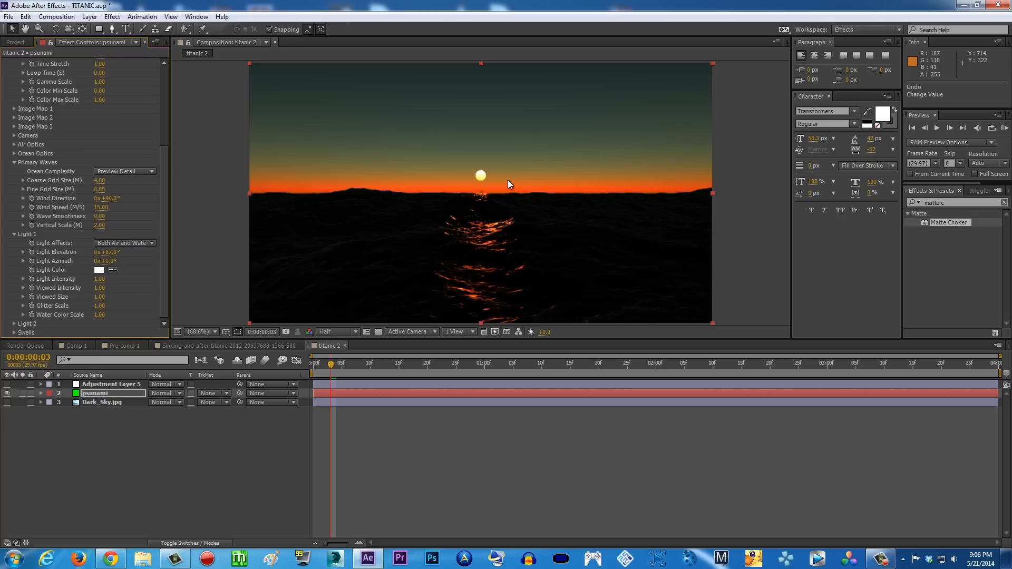
{"action": "left_click_drag", "start_coordinate": [113, 253], "coordinate": [95, 255]}
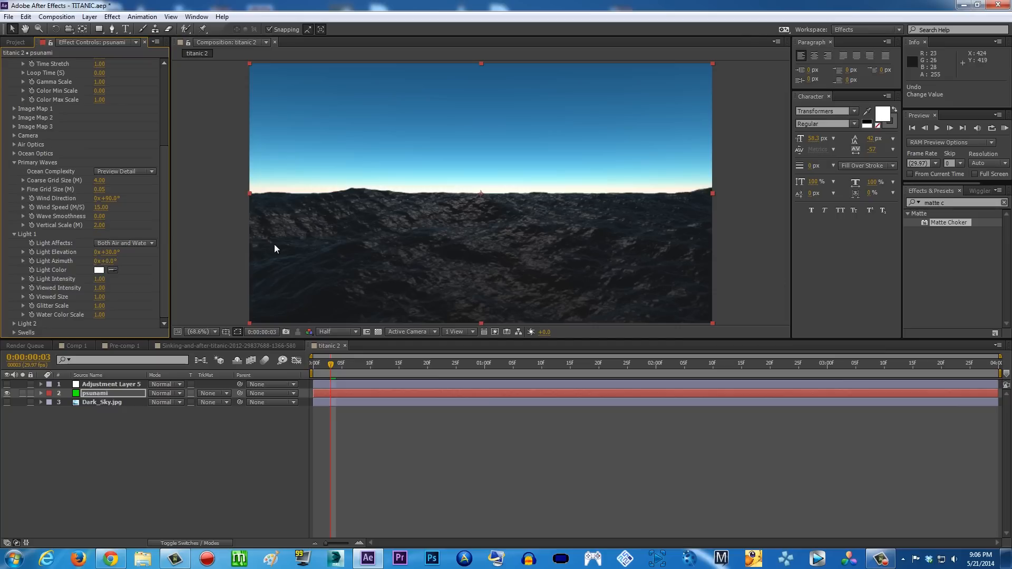
{"action": "left_click_drag", "start_coordinate": [107, 252], "coordinate": [138, 254]}
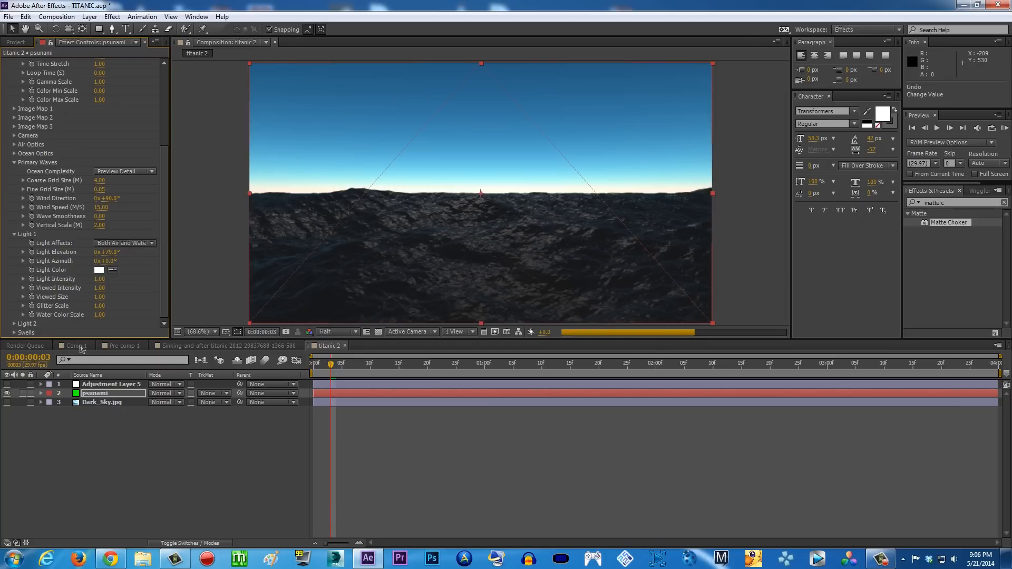
Step: Compare with Comp 1 and try Light 1's azimuth in titanic 2 at values such as 29° and -82°
{"action": "left_click", "coordinate": [78, 346]}
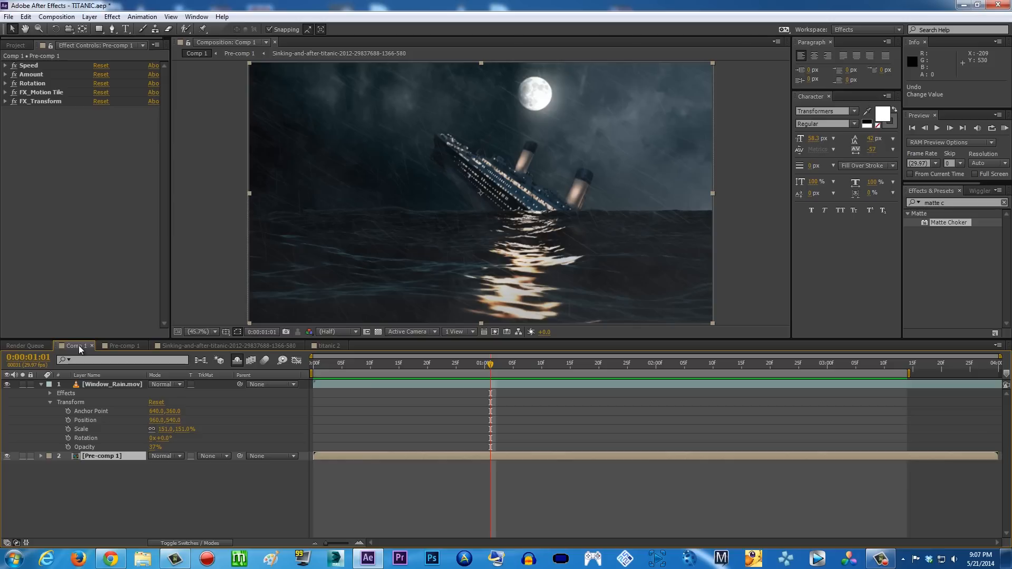
{"action": "left_click", "coordinate": [315, 347]}
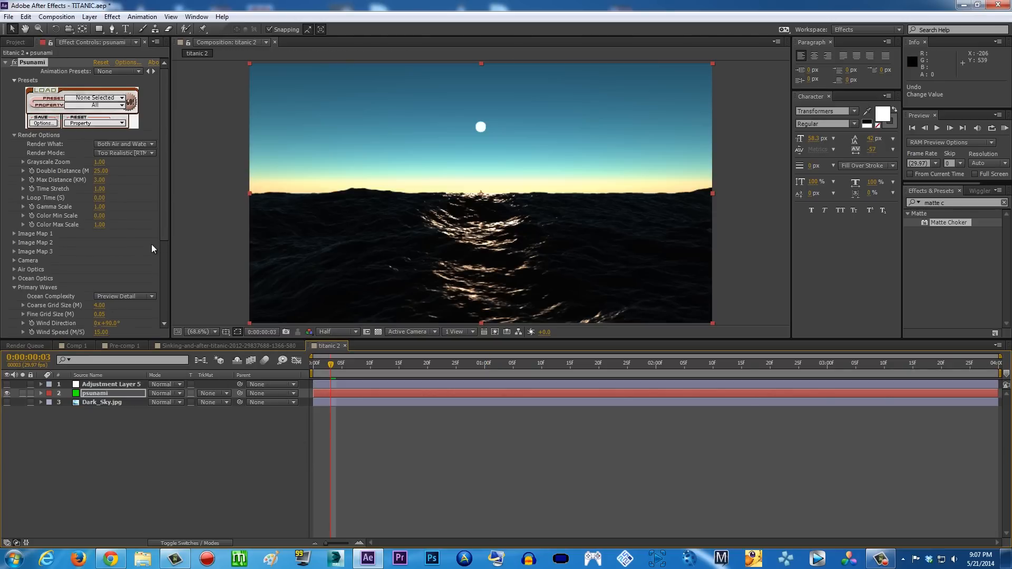
{"action": "left_click_drag", "start_coordinate": [166, 230], "coordinate": [161, 312]}
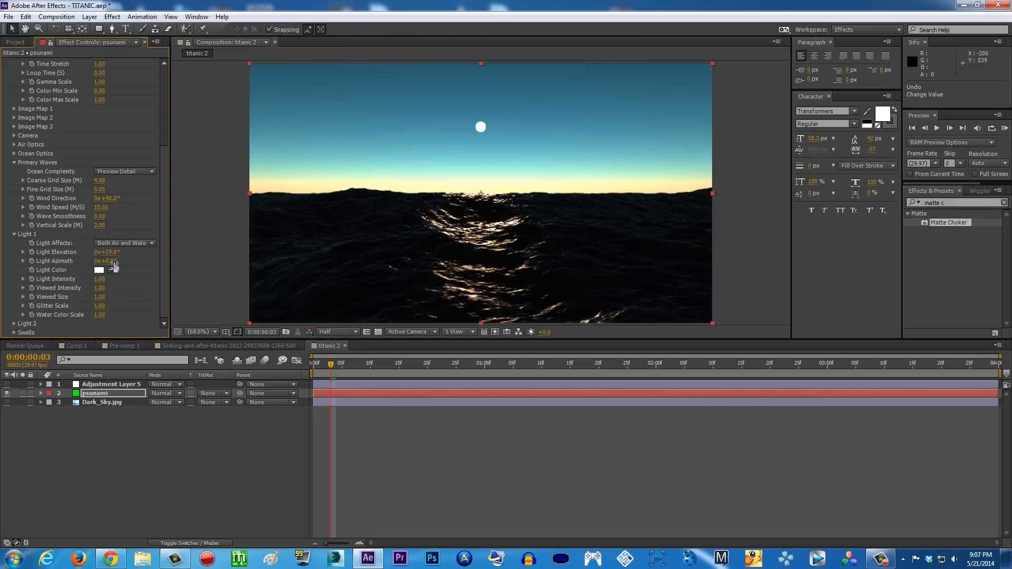
{"action": "left_click_drag", "start_coordinate": [108, 261], "coordinate": [130, 265]}
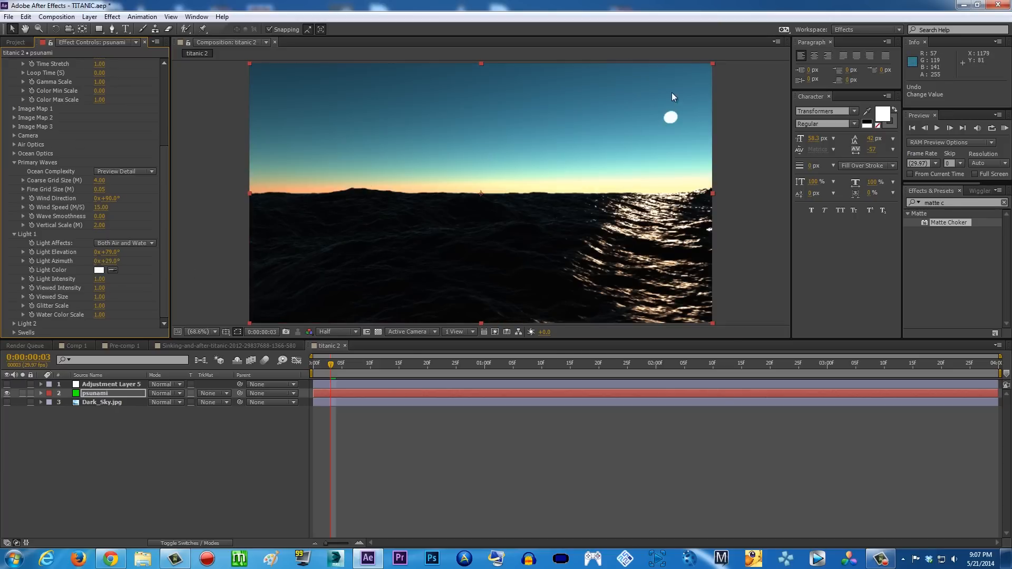
{"action": "left_click_drag", "start_coordinate": [113, 264], "coordinate": [51, 259]}
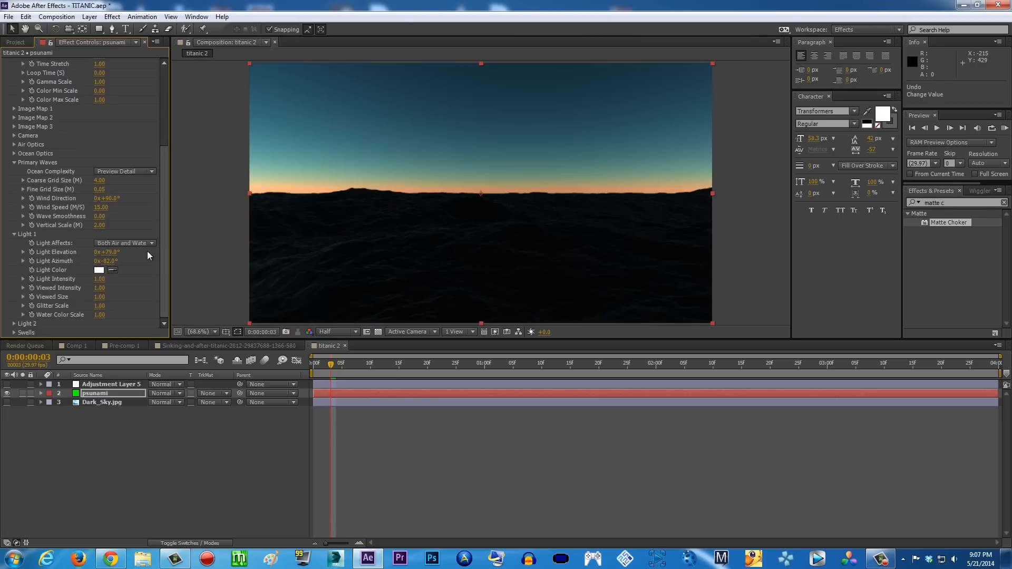
{"action": "left_click_drag", "start_coordinate": [108, 261], "coordinate": [114, 261]}
Step: Check the moon's placement in Comp 1 and set Light 1's azimuth in titanic 2 to 8°
{"action": "left_click", "coordinate": [74, 347]}
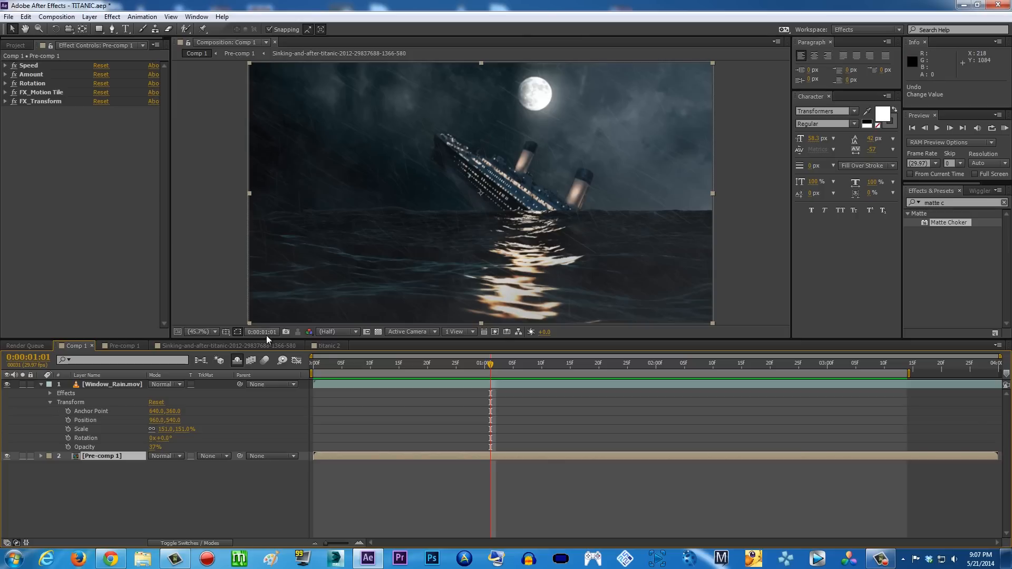
{"action": "left_click", "coordinate": [325, 346]}
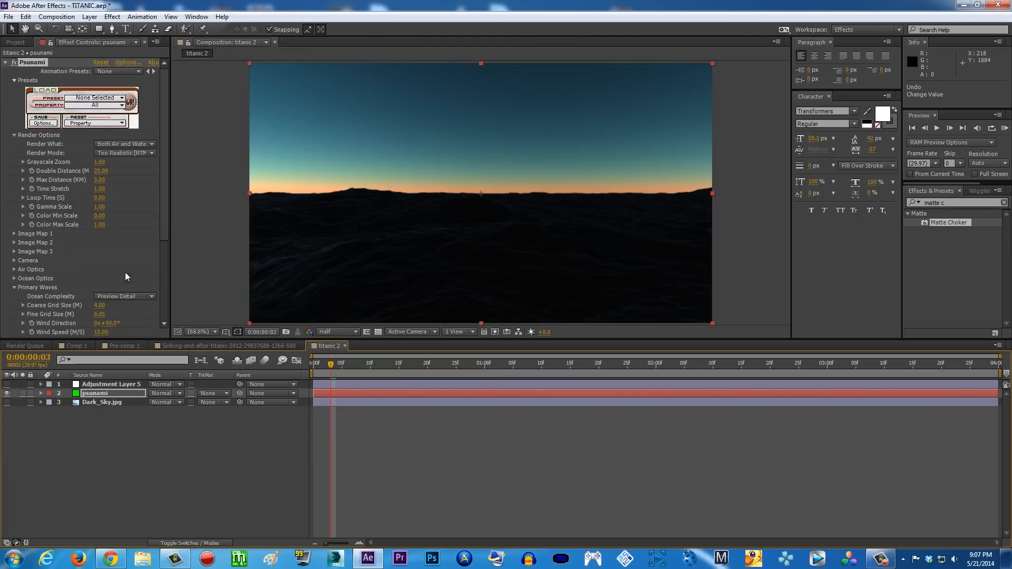
{"action": "scroll", "coordinate": [159, 265], "scroll_direction": "down", "scroll_amount": 5}
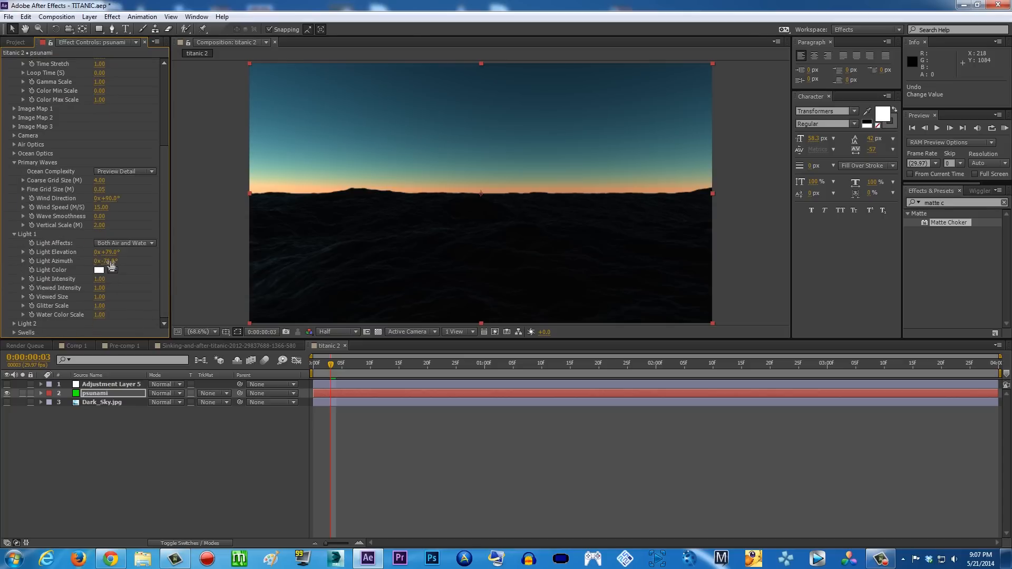
{"action": "mouse_move", "coordinate": [122, 261]}
{"action": "left_mouse_down"}
{"action": "mouse_move", "coordinate": [137, 262]}
{"action": "mouse_move", "coordinate": [116, 266]}
{"action": "left_mouse_up"}
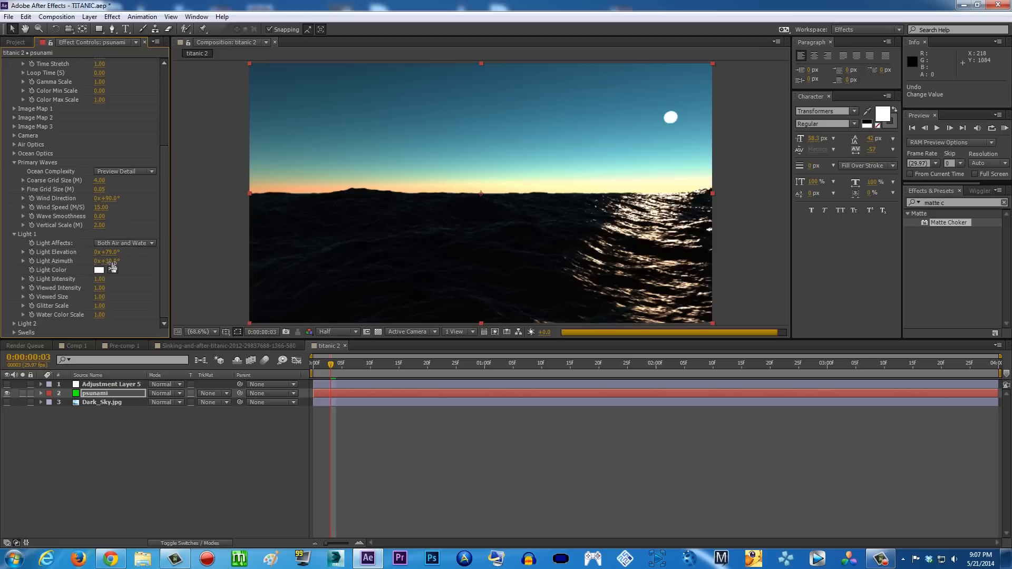
{"action": "left_click_drag", "start_coordinate": [113, 267], "coordinate": [98, 265]}
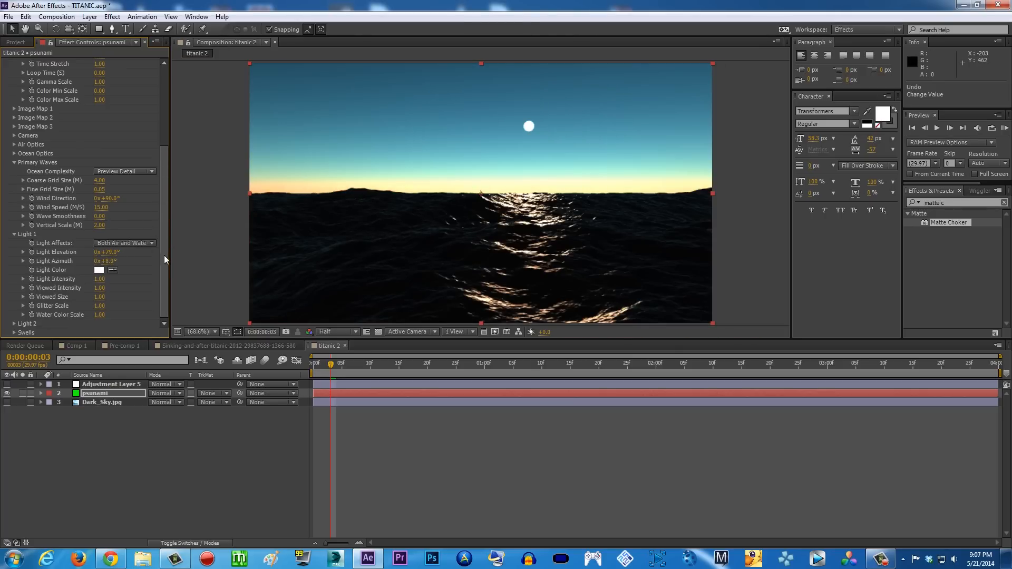
Step: Look over Psunami's Swells settings and try Water Only as the Render What option
{"action": "left_click", "coordinate": [14, 333]}
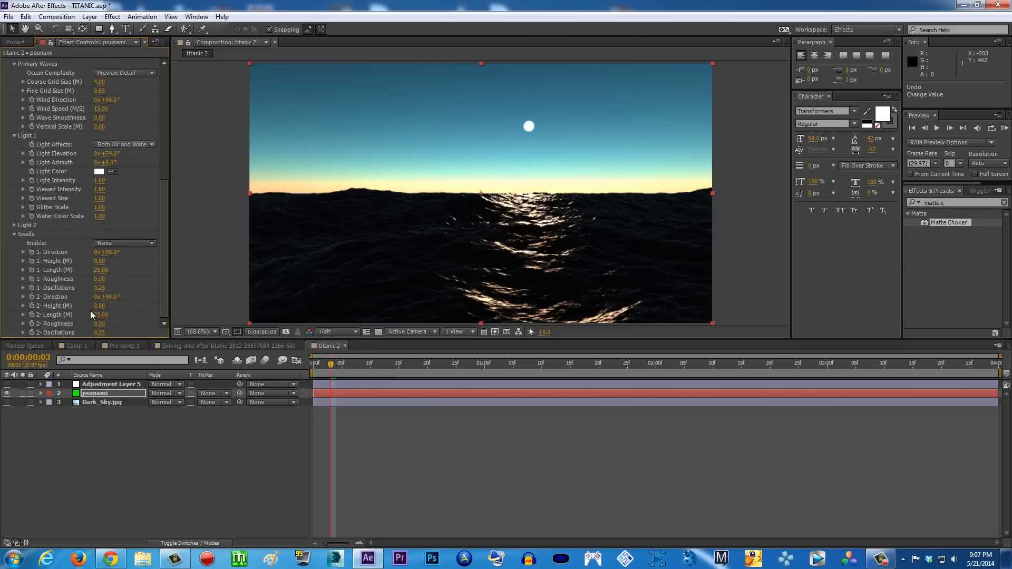
{"action": "left_click", "coordinate": [14, 233]}
{"action": "left_click_drag", "start_coordinate": [163, 217], "coordinate": [165, 80]}
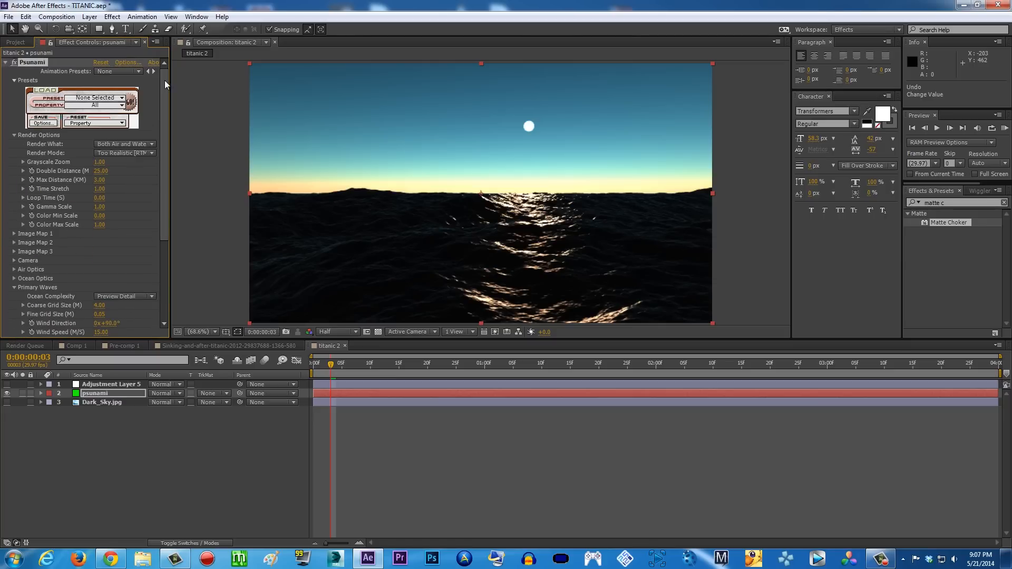
{"action": "left_click", "coordinate": [151, 145]}
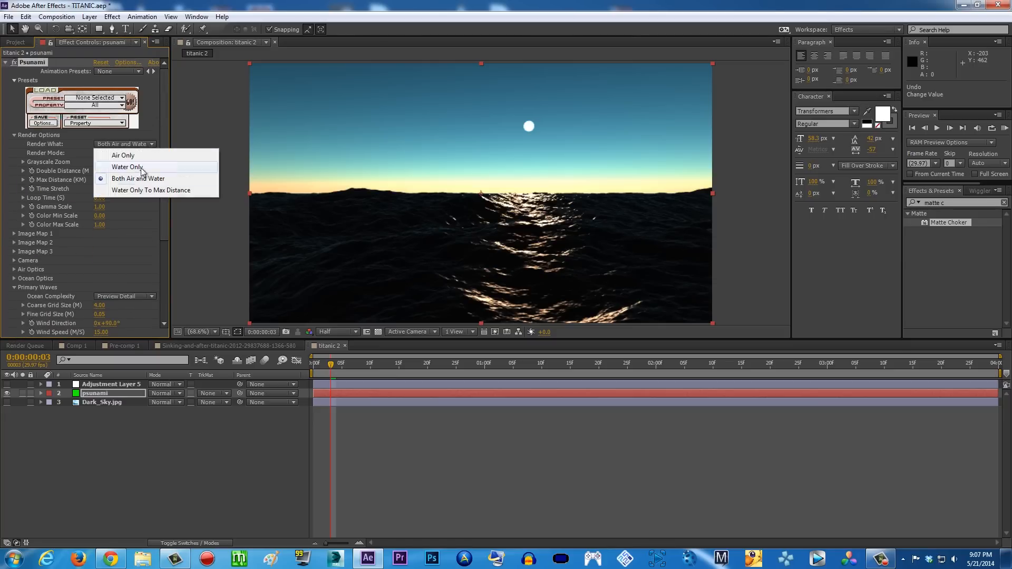
{"action": "left_click", "coordinate": [140, 167]}
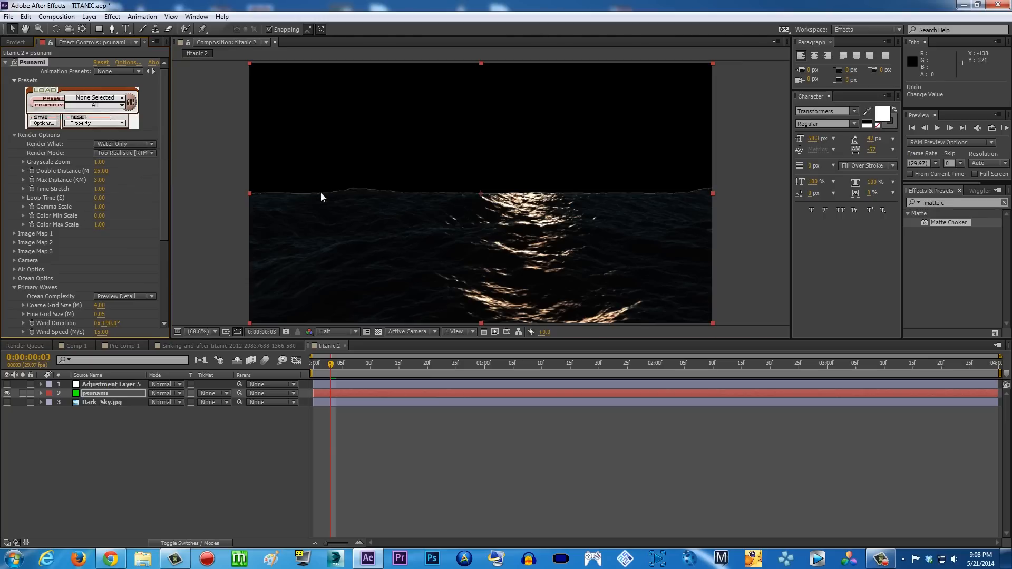
Step: Set Psunami's Render What option to Water Only To Max Distance
{"action": "left_click", "coordinate": [143, 146]}
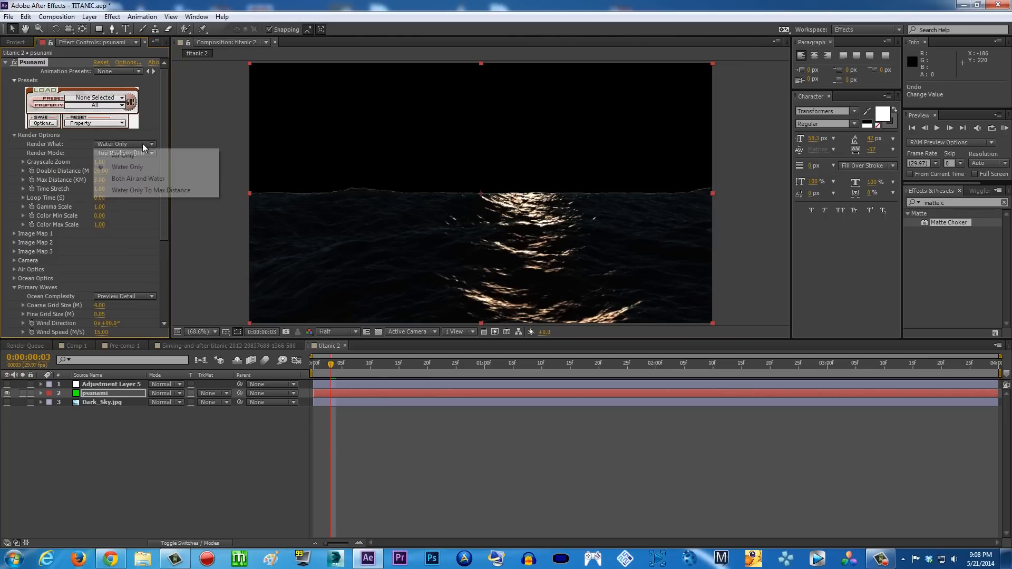
{"action": "left_click", "coordinate": [151, 131]}
{"action": "left_click", "coordinate": [144, 143]}
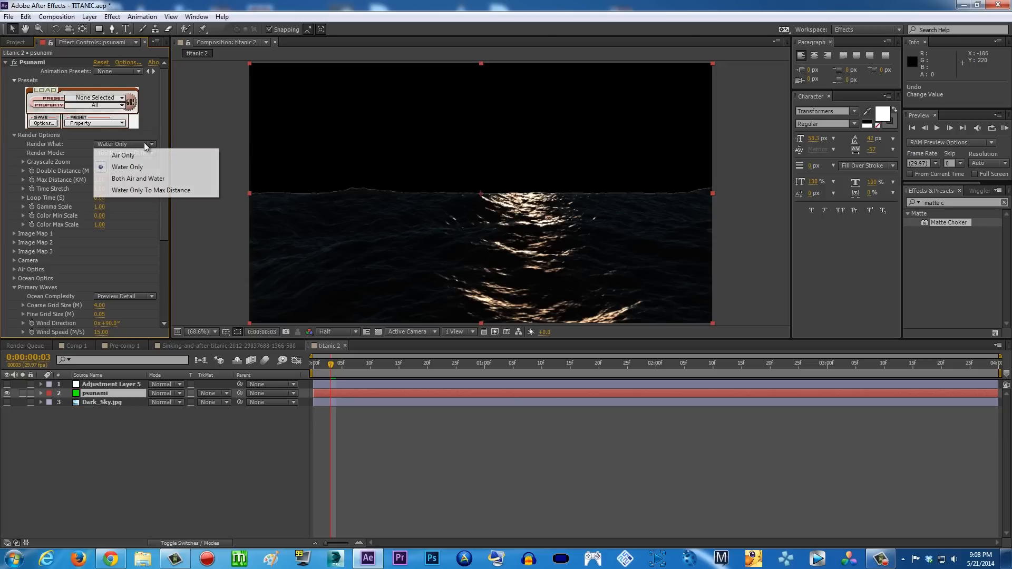
{"action": "left_click", "coordinate": [144, 191]}
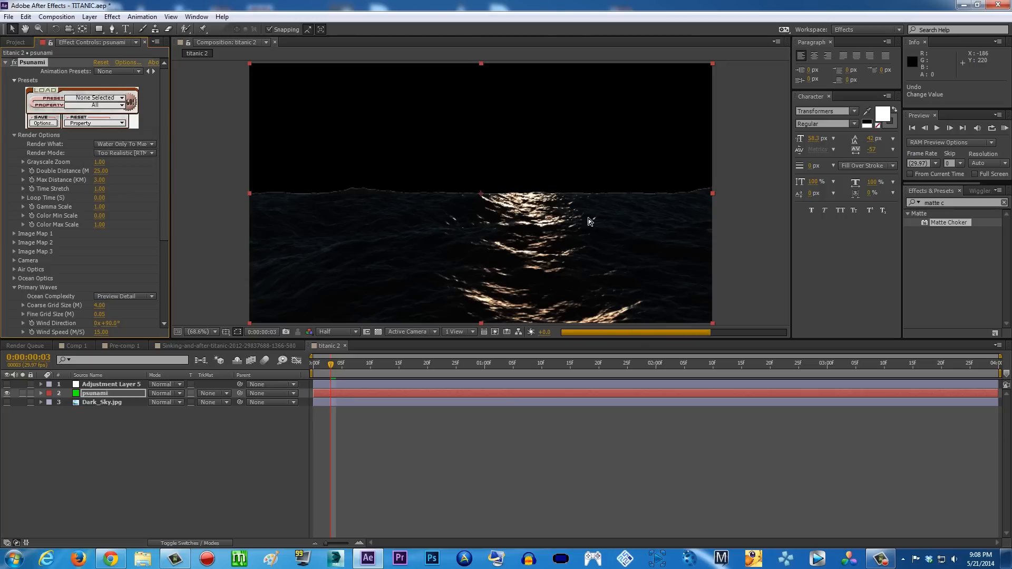
Step: Apply the Matte Choker effect to the psunami layer and turn on the Dark_Sky.jpg layer's visibility
{"action": "scroll", "coordinate": [429, 203], "scroll_direction": "up", "scroll_amount": 2}
{"action": "scroll", "coordinate": [429, 201], "scroll_direction": "down", "scroll_amount": 1}
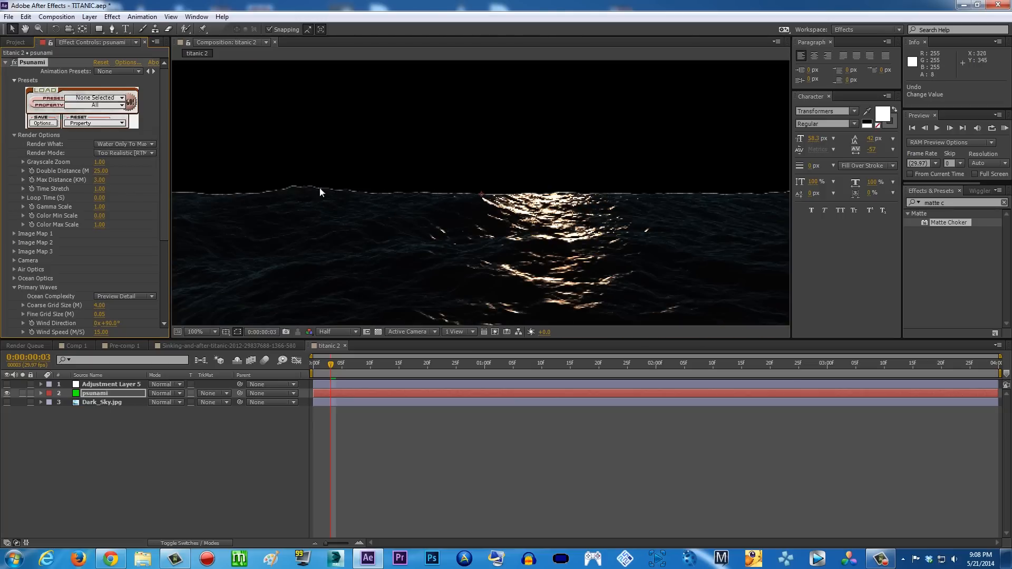
{"action": "scroll", "coordinate": [528, 209], "scroll_direction": "down", "scroll_amount": 1}
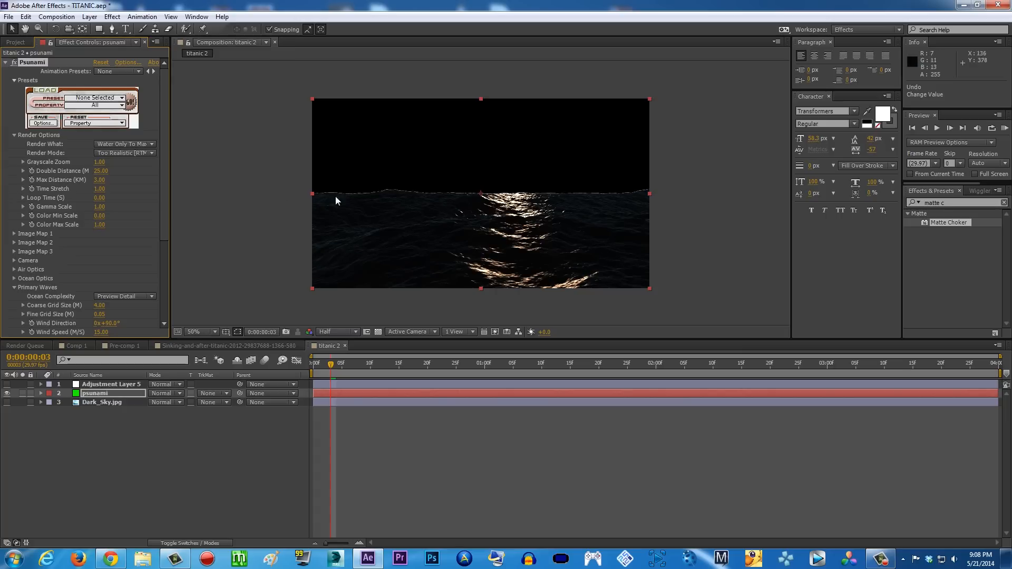
{"action": "scroll", "coordinate": [336, 196], "scroll_direction": "up", "scroll_amount": 1}
{"action": "left_click", "coordinate": [213, 332]}
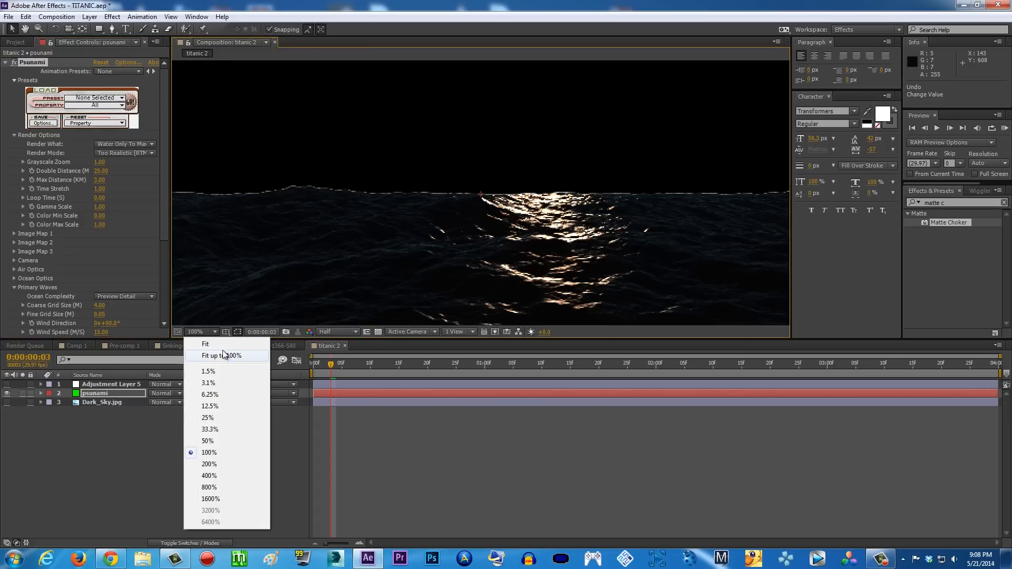
{"action": "left_click", "coordinate": [248, 355]}
{"action": "left_click", "coordinate": [954, 205]}
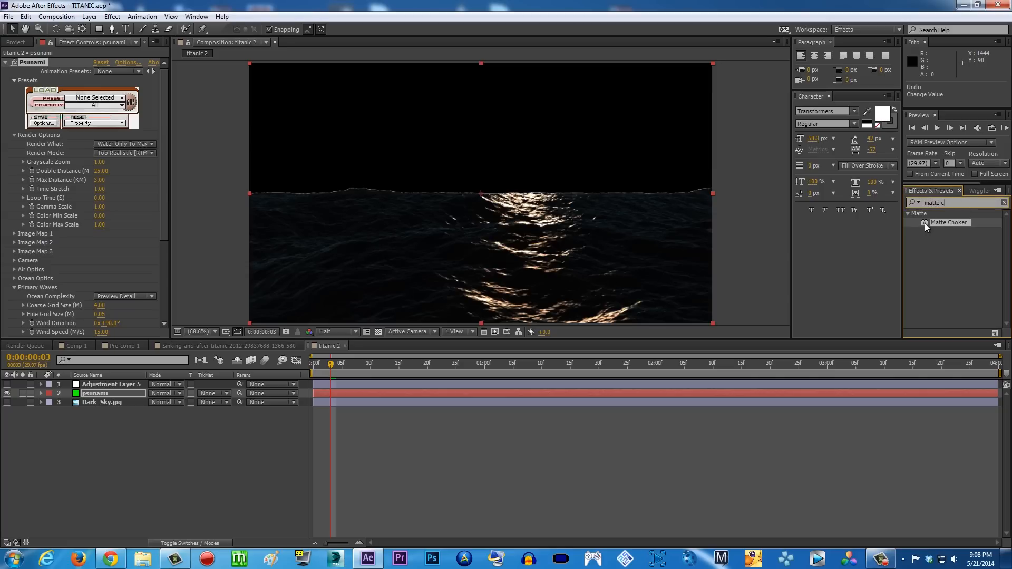
{"action": "left_click_drag", "start_coordinate": [922, 223], "coordinate": [88, 396]}
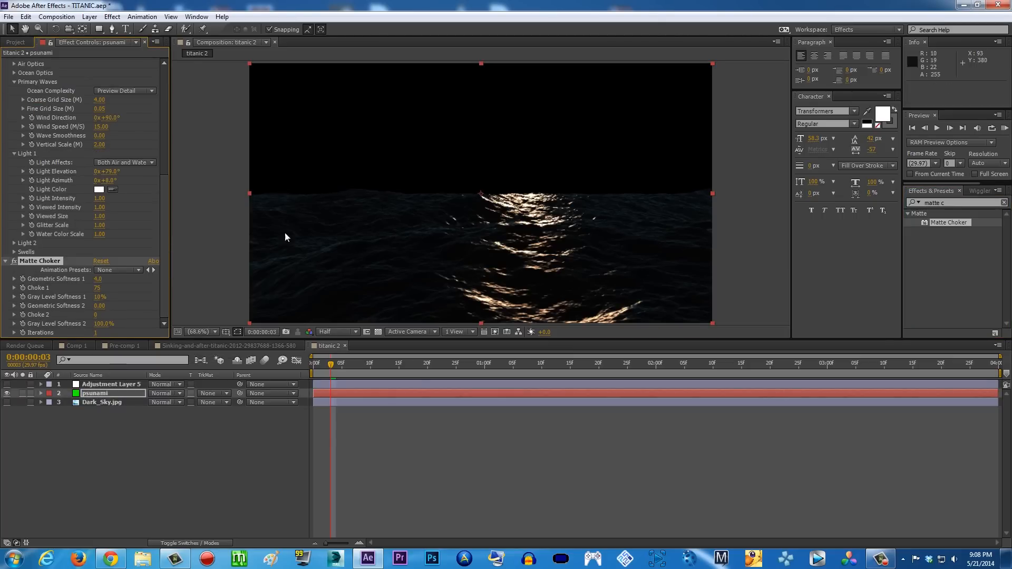
{"action": "left_click", "coordinate": [7, 402]}
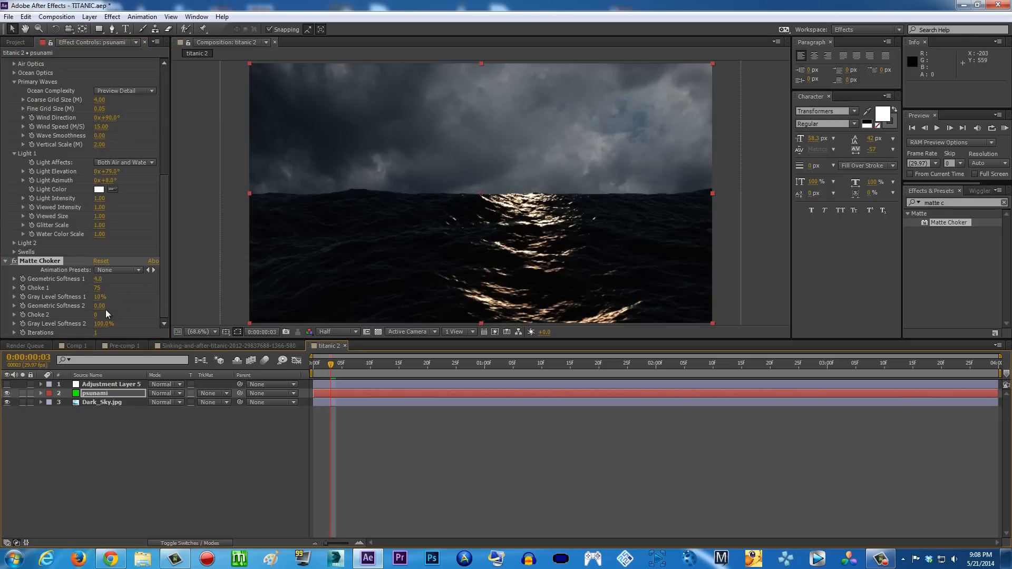
Step: Try Matte Choker's Geometric Softness 2 at 29.90 and Choke 1 at 125, undoing both changes
{"action": "left_click_drag", "start_coordinate": [99, 306], "coordinate": [253, 305]}
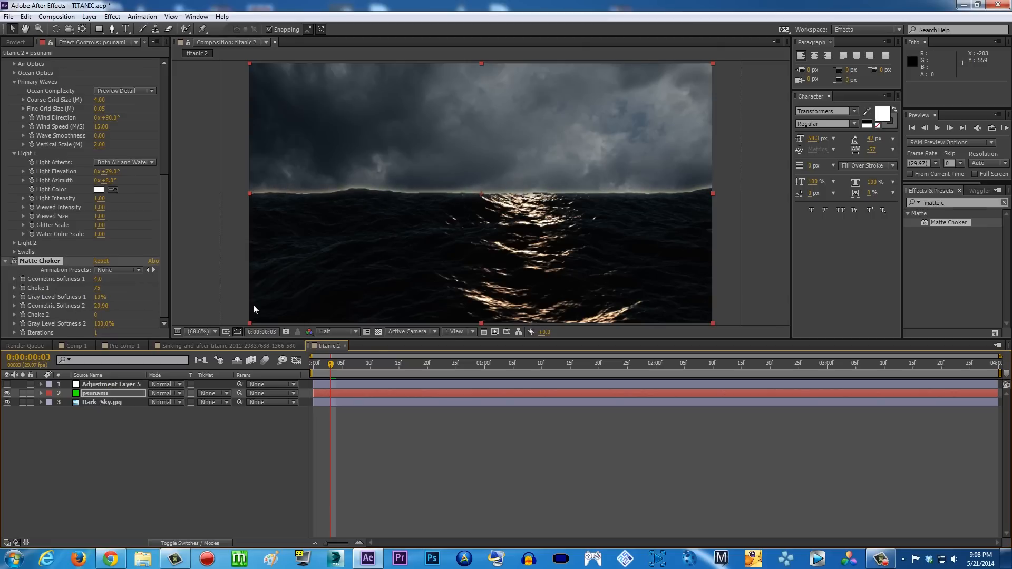
{"action": "left_click_drag", "start_coordinate": [98, 288], "coordinate": [111, 288]}
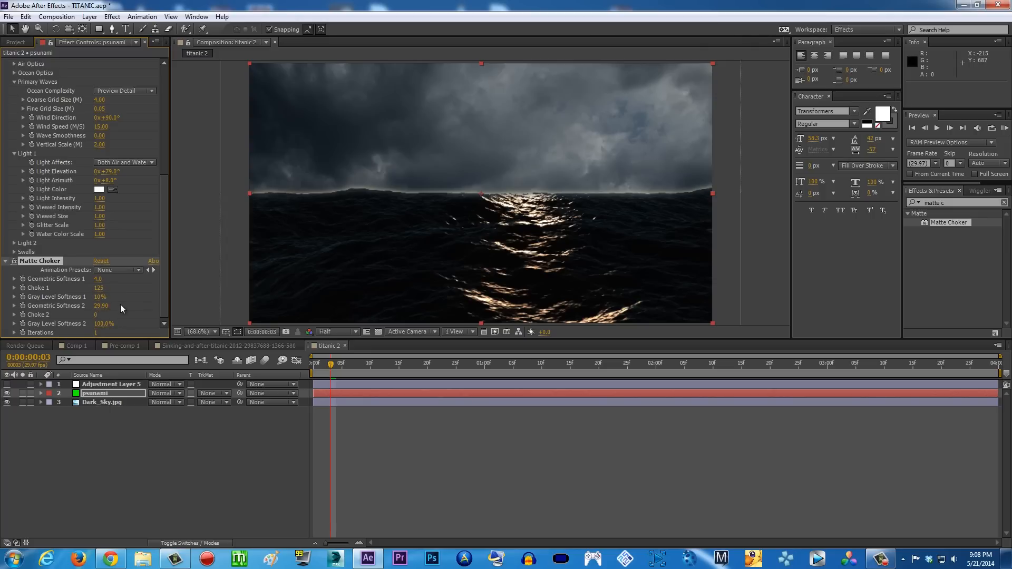
{"action": "key", "text": "ctrl+z"}
{"action": "key", "text": "ctrl+z"}
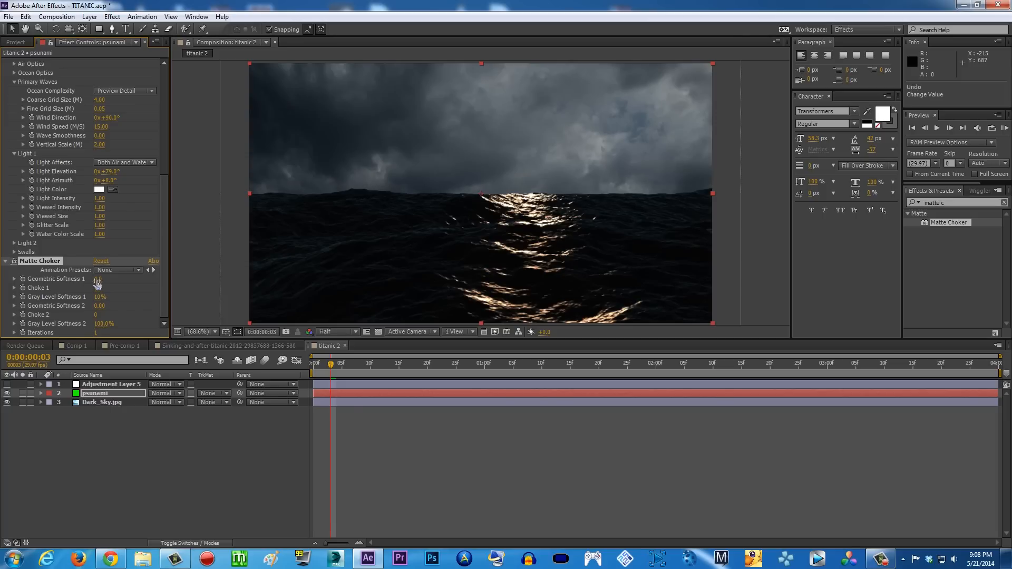
Step: Set Matte Choker's Geometric Softness 1 to 22.5
{"action": "left_click_drag", "start_coordinate": [100, 280], "coordinate": [153, 298]}
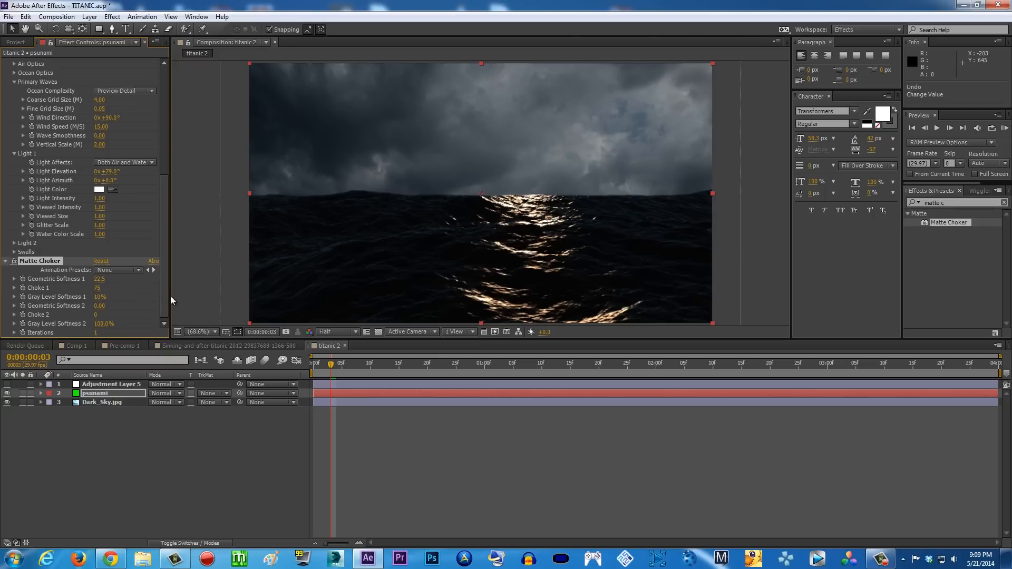
Step: Set Matte Choker's Geometric Softness 1 to 13.6, Choke 1 to 127, Gray Level Softness 1 to 15% and Geometric Softness 2 to 11.30
{"action": "left_click_drag", "start_coordinate": [170, 309], "coordinate": [139, 310]}
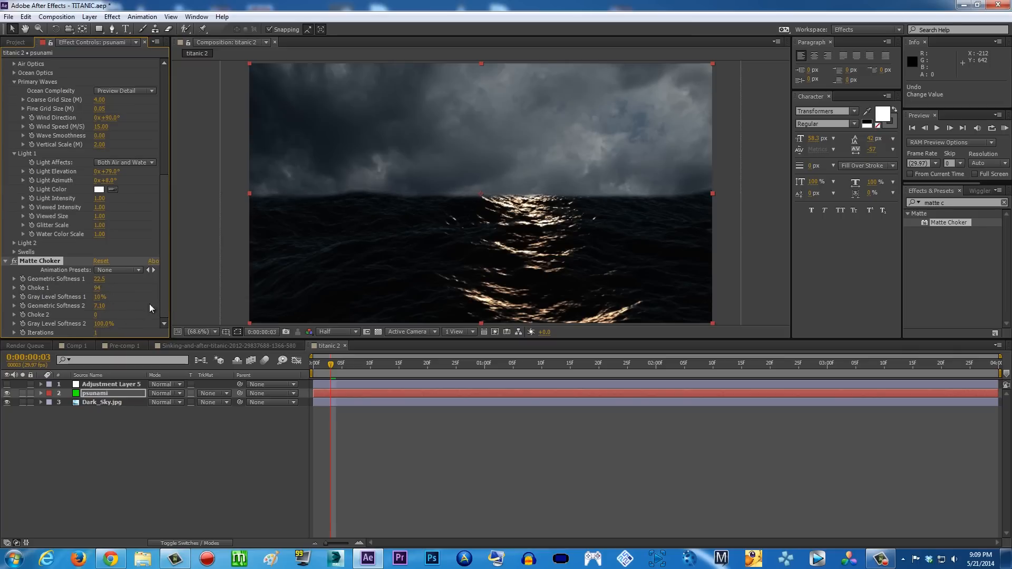
{"action": "left_click", "coordinate": [82, 346]}
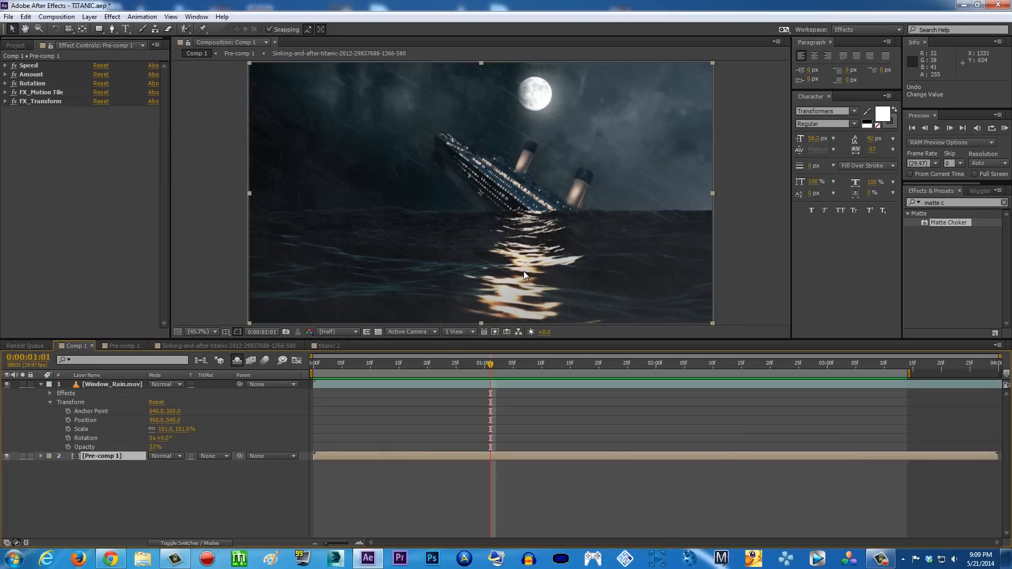
{"action": "left_click", "coordinate": [325, 347]}
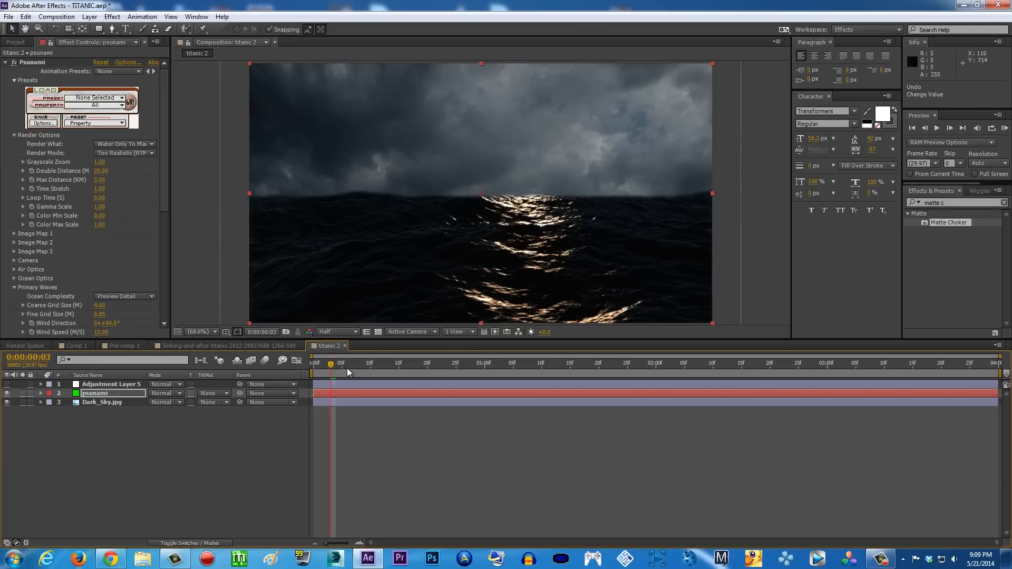
{"action": "left_click", "coordinate": [404, 365]}
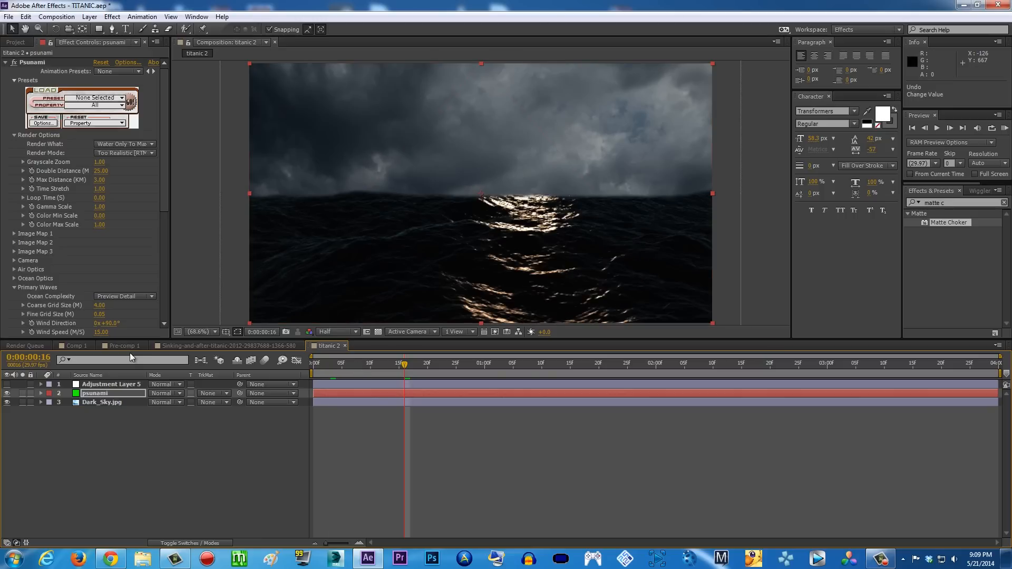
{"action": "scroll", "coordinate": [160, 210], "scroll_direction": "down", "scroll_amount": 6}
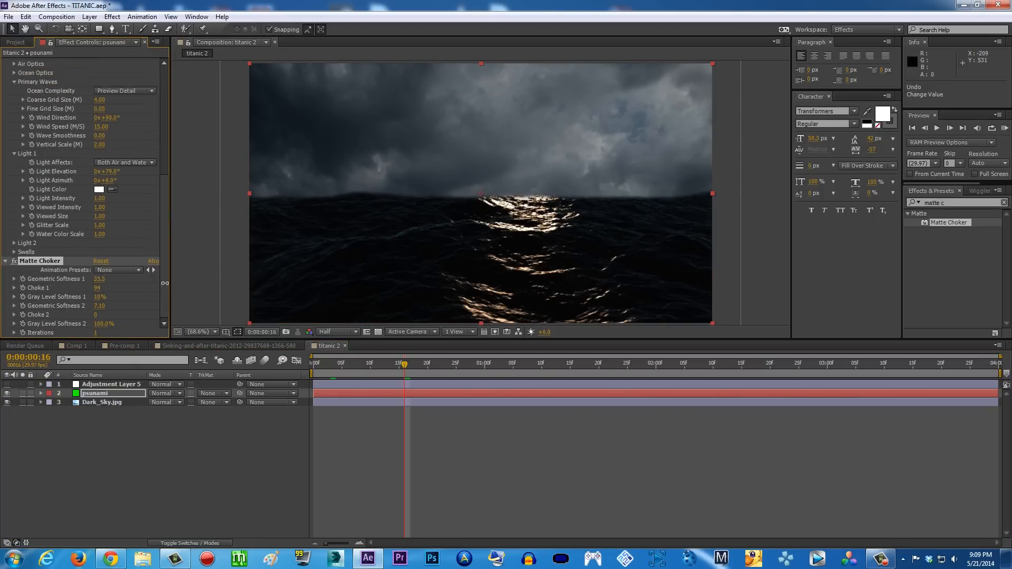
{"action": "mouse_move", "coordinate": [99, 278]}
{"action": "left_mouse_down"}
{"action": "mouse_move", "coordinate": [50, 280]}
{"action": "mouse_move", "coordinate": [103, 299]}
{"action": "mouse_move", "coordinate": [176, 299]}
{"action": "mouse_move", "coordinate": [108, 307]}
{"action": "mouse_move", "coordinate": [123, 309]}
{"action": "mouse_move", "coordinate": [108, 292]}
{"action": "left_mouse_up"}
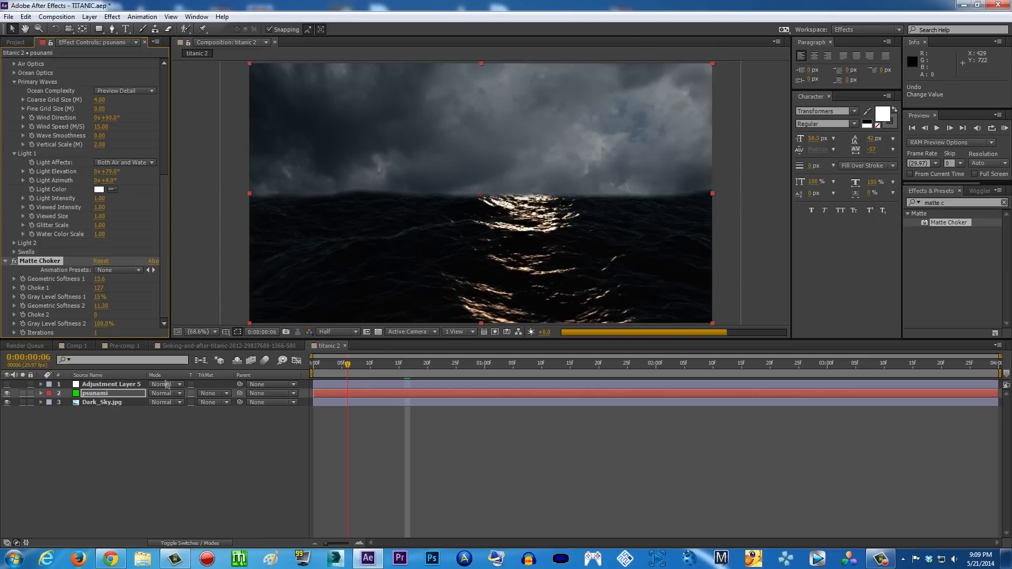
Step: Turn on Adjustment Layer 5's visibility and apply the Curves effect to the psunami layer
{"action": "left_click", "coordinate": [93, 385]}
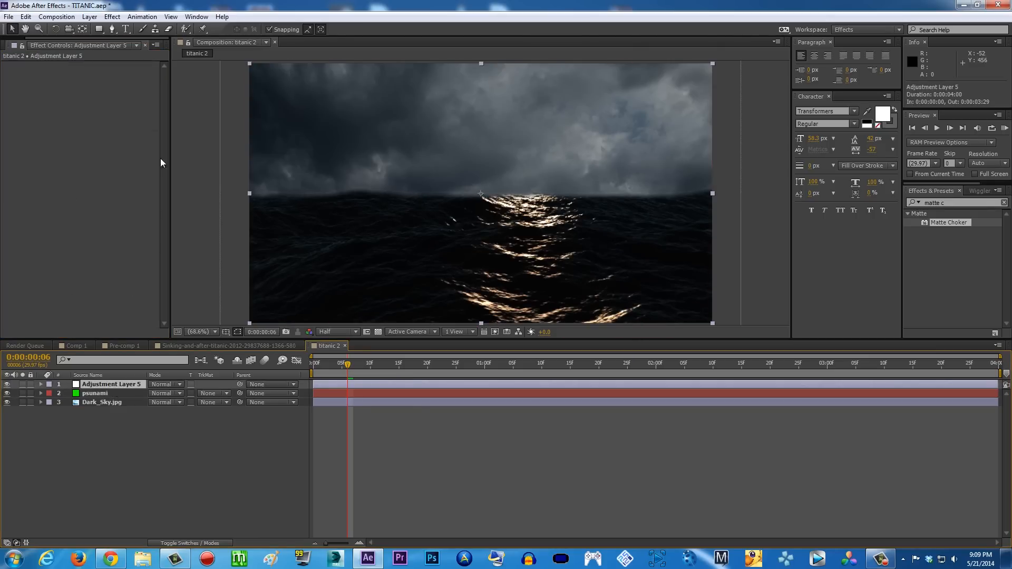
{"action": "left_click", "coordinate": [95, 394]}
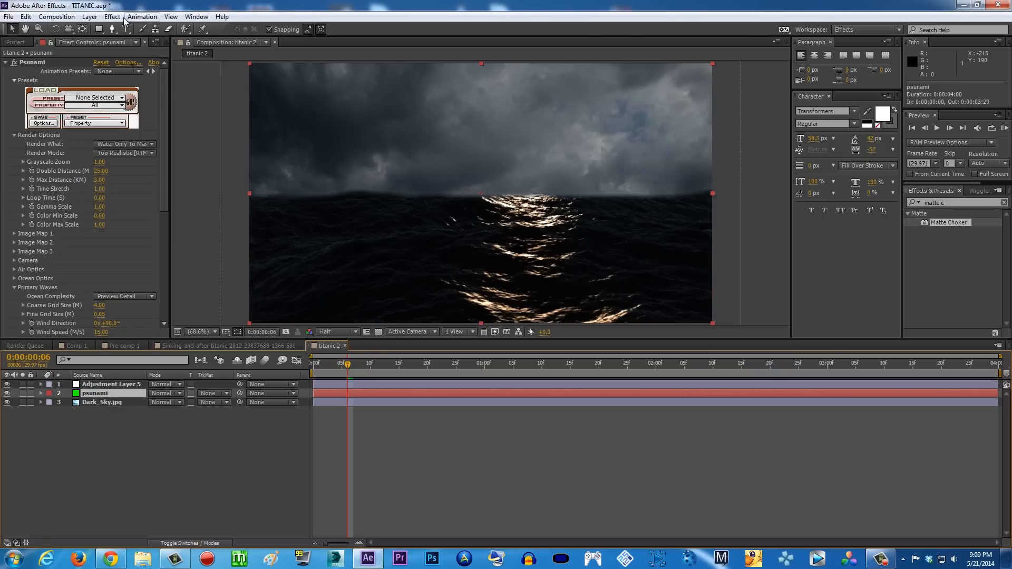
{"action": "left_click", "coordinate": [88, 18]}
{"action": "mouse_move", "coordinate": [103, 28]}
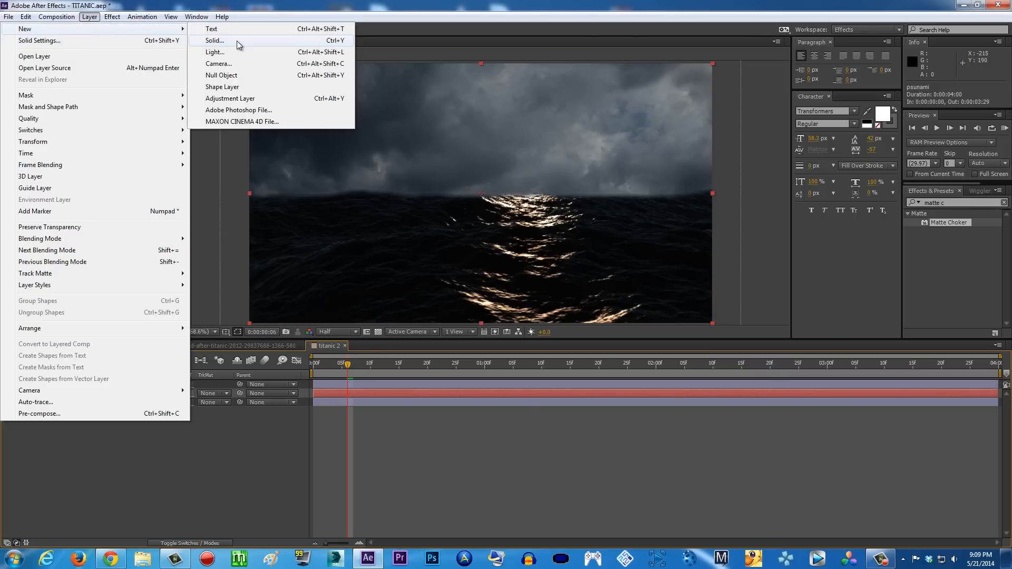
{"action": "left_click", "coordinate": [164, 5]}
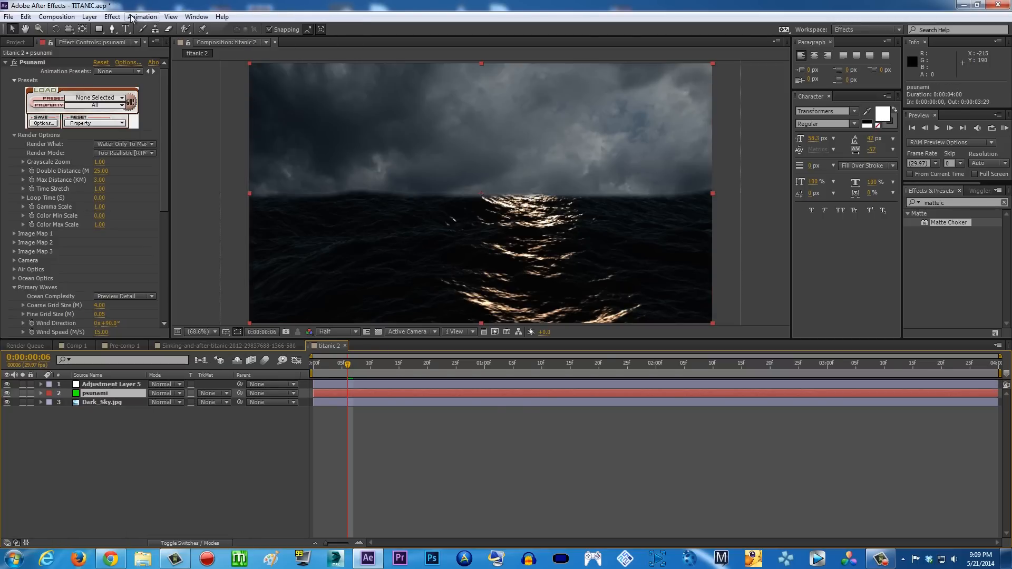
{"action": "left_click", "coordinate": [119, 18]}
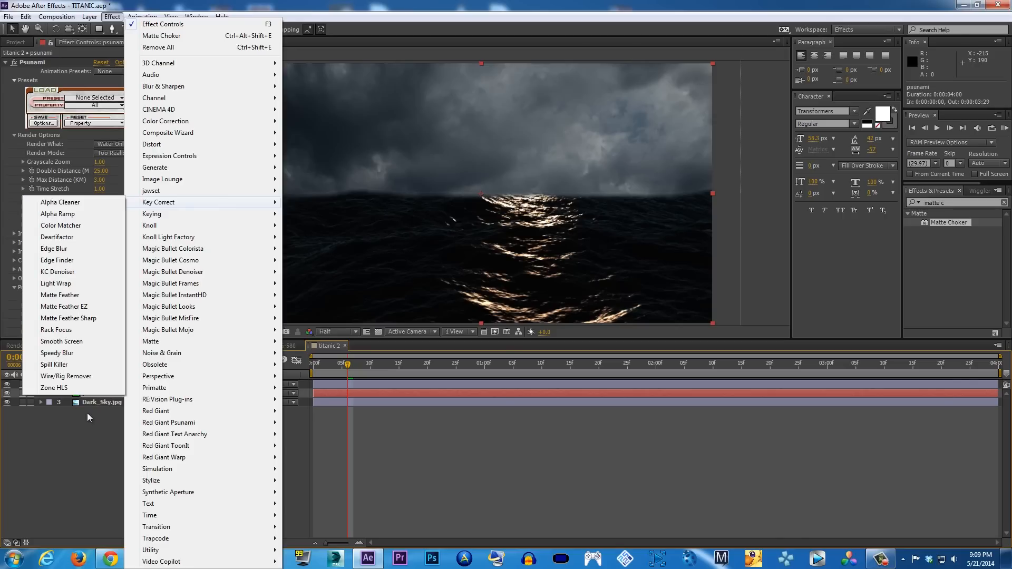
{"action": "left_click", "coordinate": [87, 412]}
{"action": "left_click", "coordinate": [95, 393]}
{"action": "left_click", "coordinate": [113, 17]}
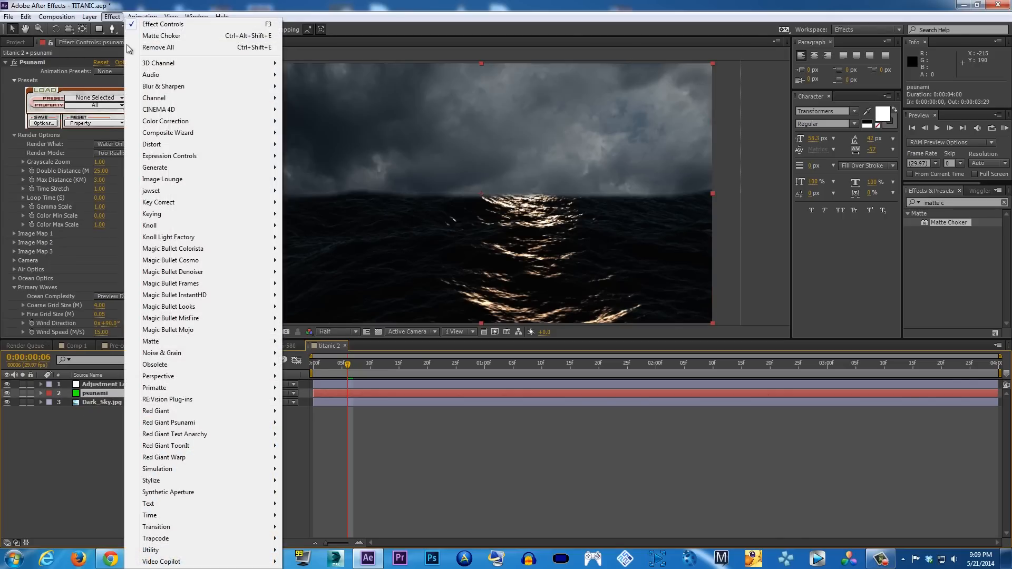
{"action": "mouse_move", "coordinate": [194, 121]}
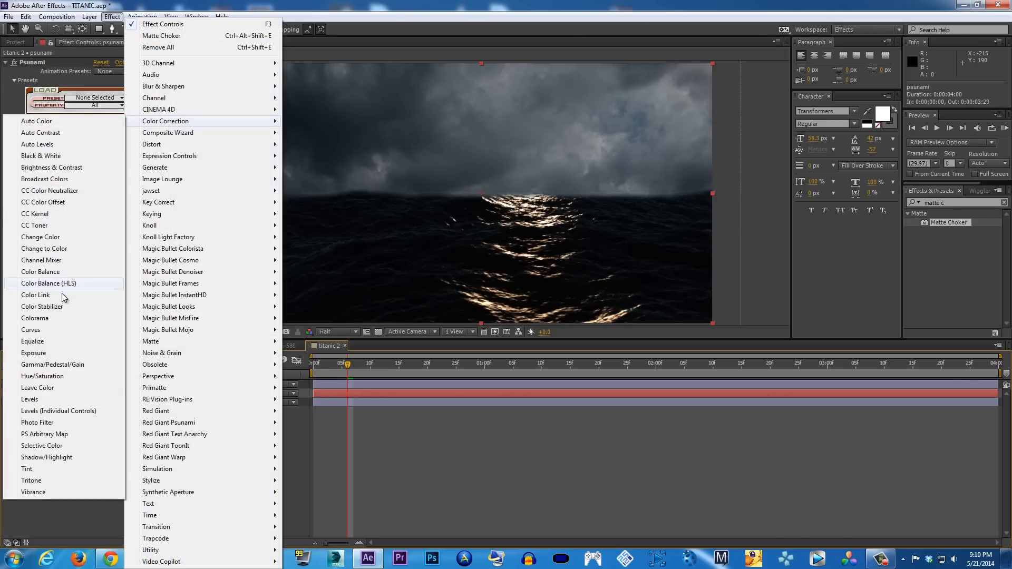
{"action": "left_click", "coordinate": [58, 330]}
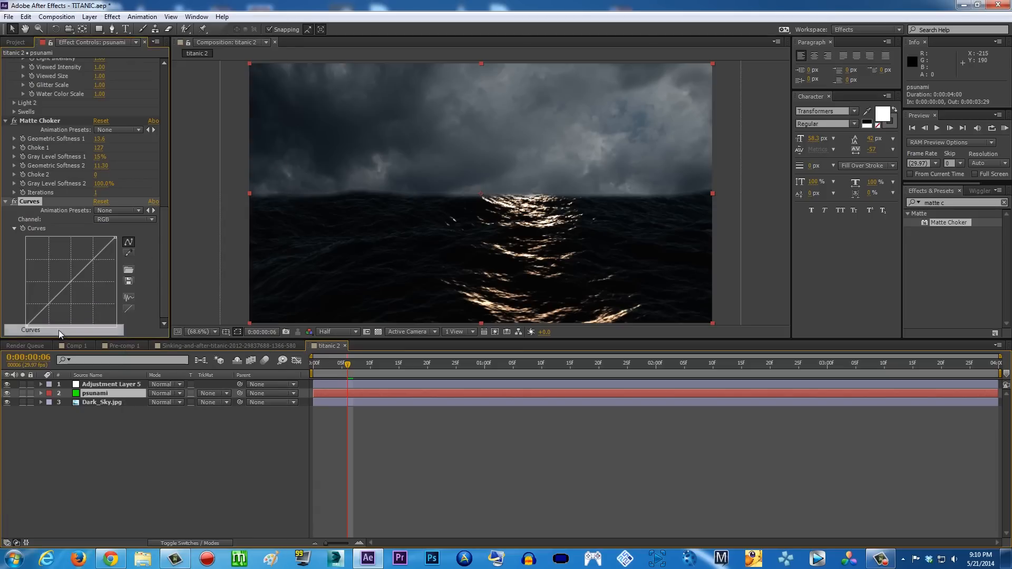
Step: Slightly lower the midtones of the psunami layer's Red and Green curves and nudge the midpoint of its Blue curve
{"action": "left_click", "coordinate": [135, 218]}
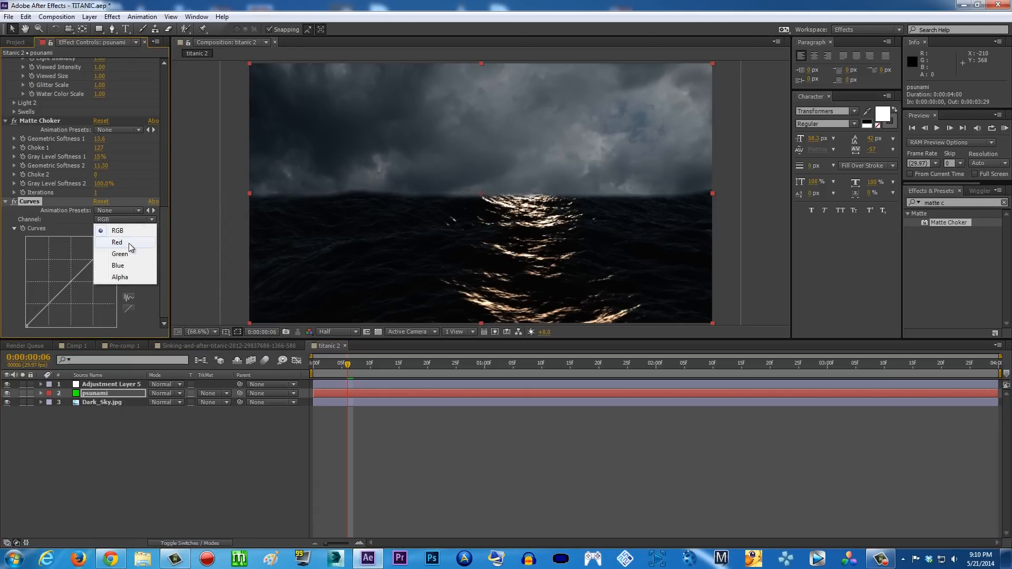
{"action": "left_click", "coordinate": [128, 243]}
{"action": "mouse_move", "coordinate": [72, 284]}
{"action": "left_mouse_down"}
{"action": "mouse_move", "coordinate": [77, 290]}
{"action": "mouse_move", "coordinate": [62, 266]}
{"action": "mouse_move", "coordinate": [84, 301]}
{"action": "mouse_move", "coordinate": [67, 275]}
{"action": "mouse_move", "coordinate": [76, 290]}
{"action": "left_mouse_up"}
{"action": "left_click", "coordinate": [113, 220]}
{"action": "left_click", "coordinate": [113, 254]}
{"action": "left_click_drag", "start_coordinate": [64, 302], "coordinate": [56, 301]}
{"action": "left_click", "coordinate": [111, 220]}
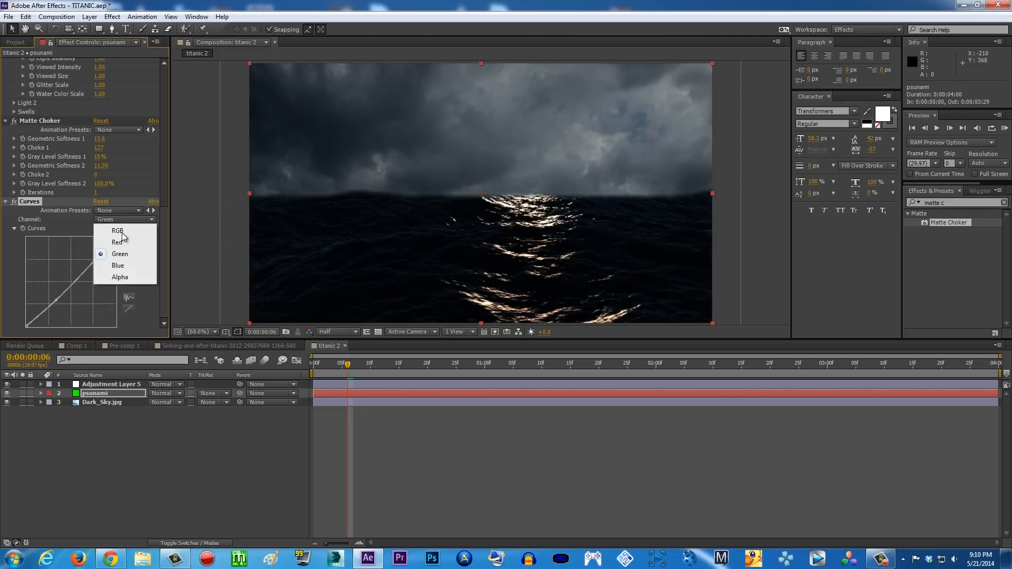
{"action": "left_click", "coordinate": [118, 270]}
{"action": "mouse_move", "coordinate": [76, 281]}
{"action": "left_mouse_down"}
{"action": "mouse_move", "coordinate": [82, 288]}
{"action": "mouse_move", "coordinate": [74, 281]}
{"action": "left_mouse_up"}
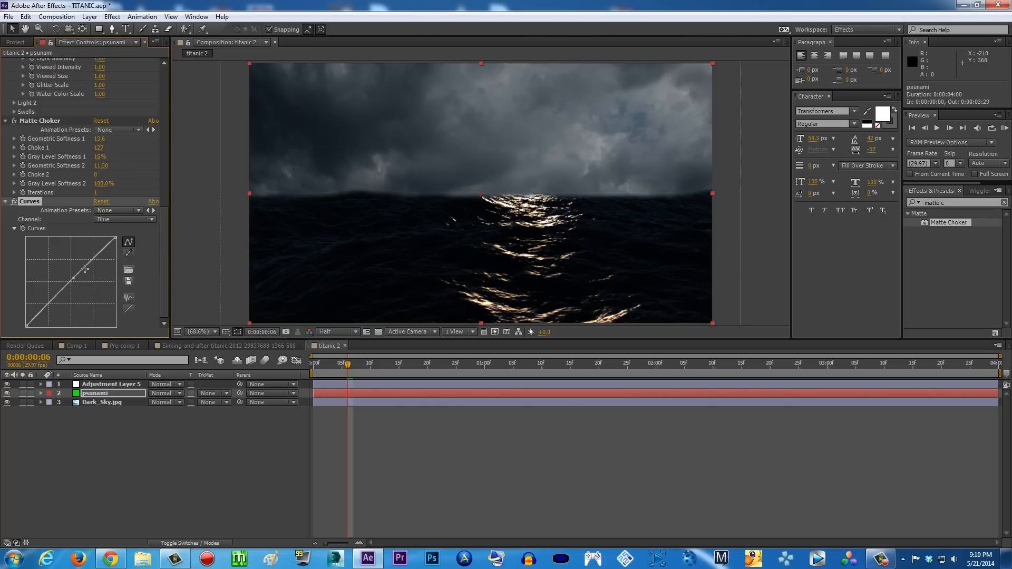
Step: Shape the psunami layer's RGB curve into a gentle S by raising the highlights and lowering the shadows
{"action": "left_click", "coordinate": [132, 220]}
{"action": "left_click", "coordinate": [128, 227]}
{"action": "left_click_drag", "start_coordinate": [94, 260], "coordinate": [91, 255]}
{"action": "left_click_drag", "start_coordinate": [48, 301], "coordinate": [48, 304]}
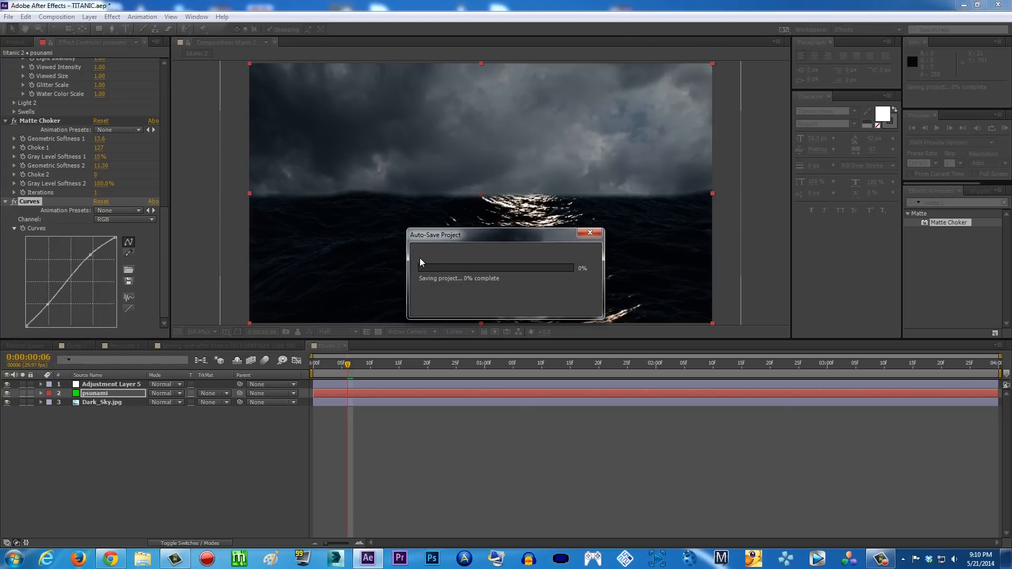
Step: Apply the Curves effect to the Dark_Sky.jpg layer
{"action": "left_click", "coordinate": [110, 401]}
{"action": "left_click", "coordinate": [113, 17]}
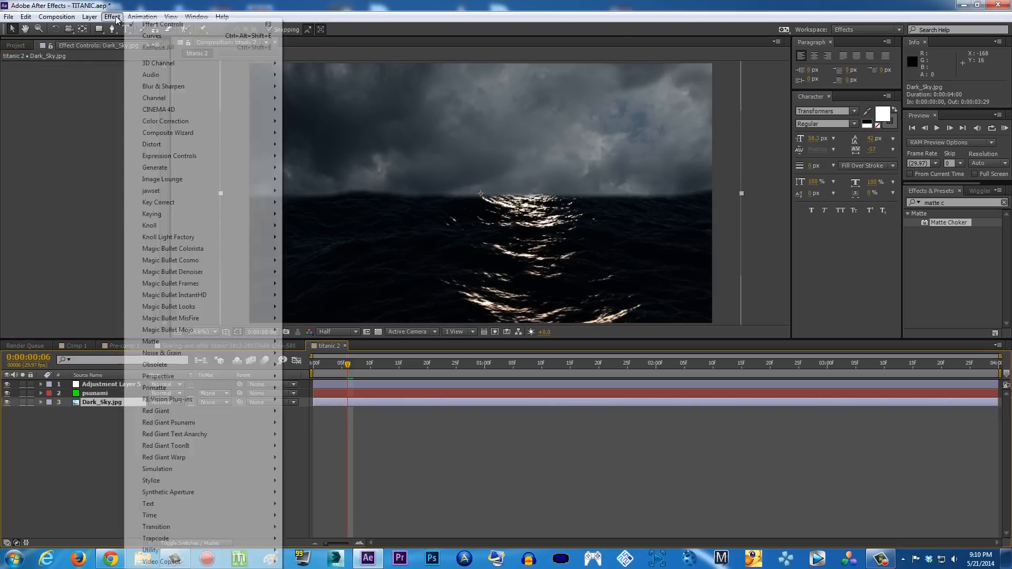
{"action": "mouse_move", "coordinate": [169, 122]}
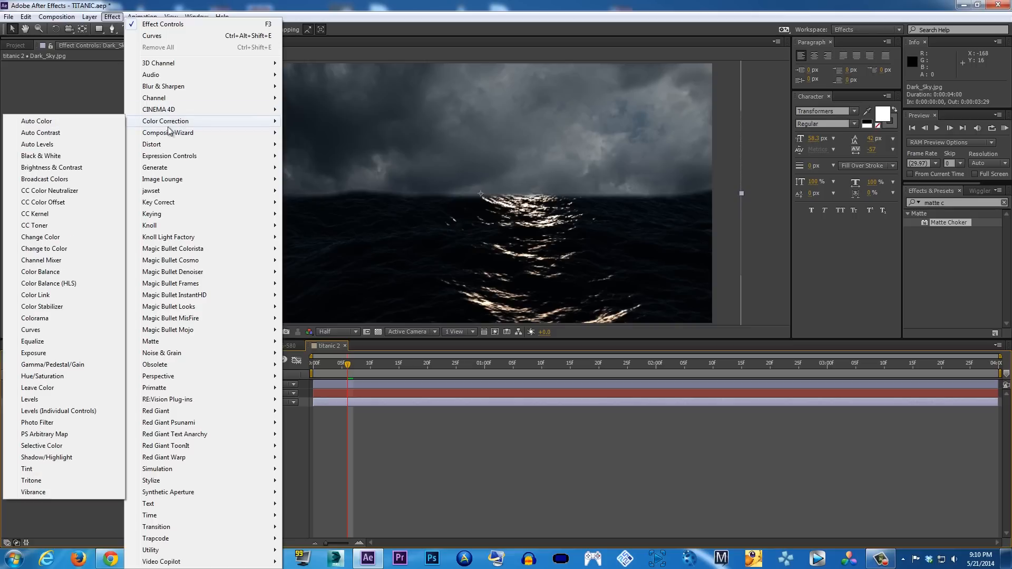
{"action": "left_click", "coordinate": [58, 330]}
Step: Fine-tune the midtones of the Dark_Sky.jpg layer's Red, Green and Blue curves with slight adjustments to each channel
{"action": "left_click", "coordinate": [118, 84]}
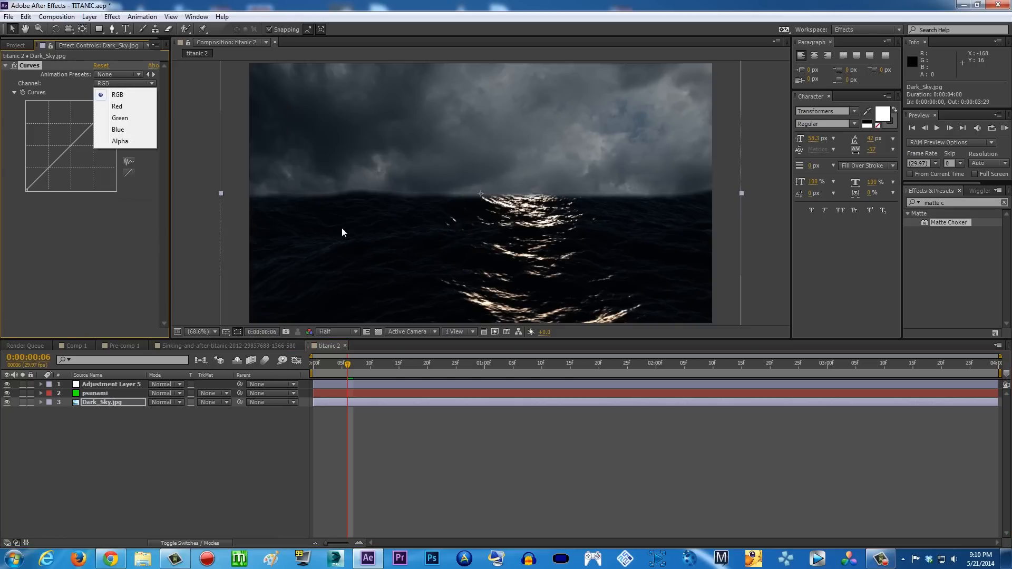
{"action": "left_click", "coordinate": [131, 109]}
{"action": "left_click_drag", "start_coordinate": [70, 147], "coordinate": [67, 152]}
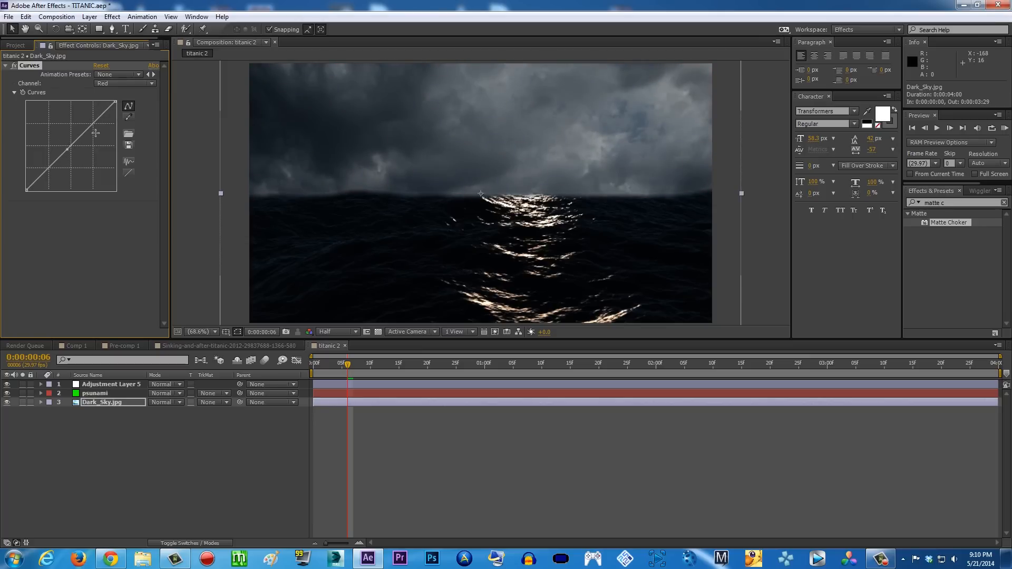
{"action": "left_click", "coordinate": [125, 85]}
{"action": "left_click", "coordinate": [120, 117]}
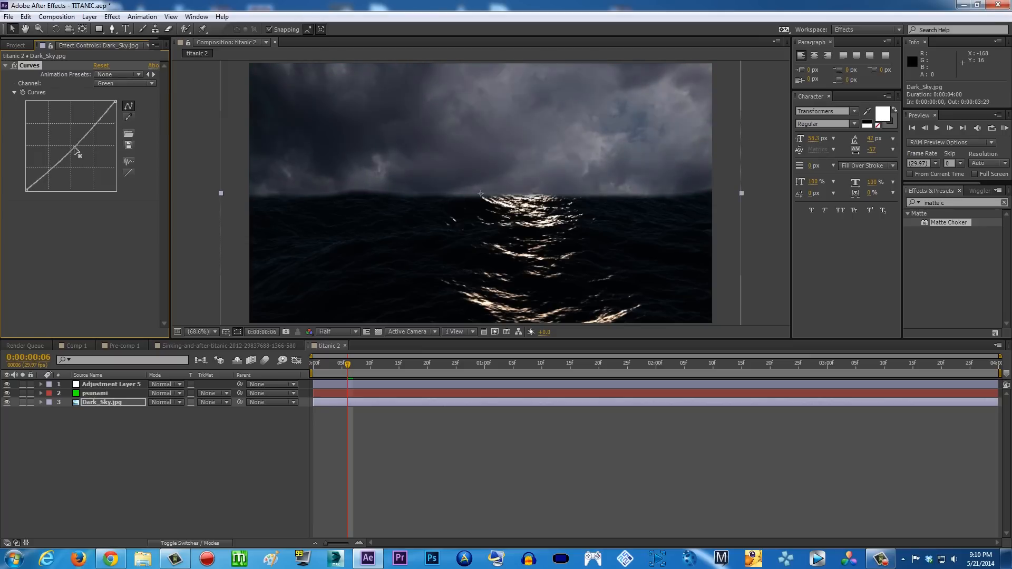
{"action": "left_click", "coordinate": [124, 83]}
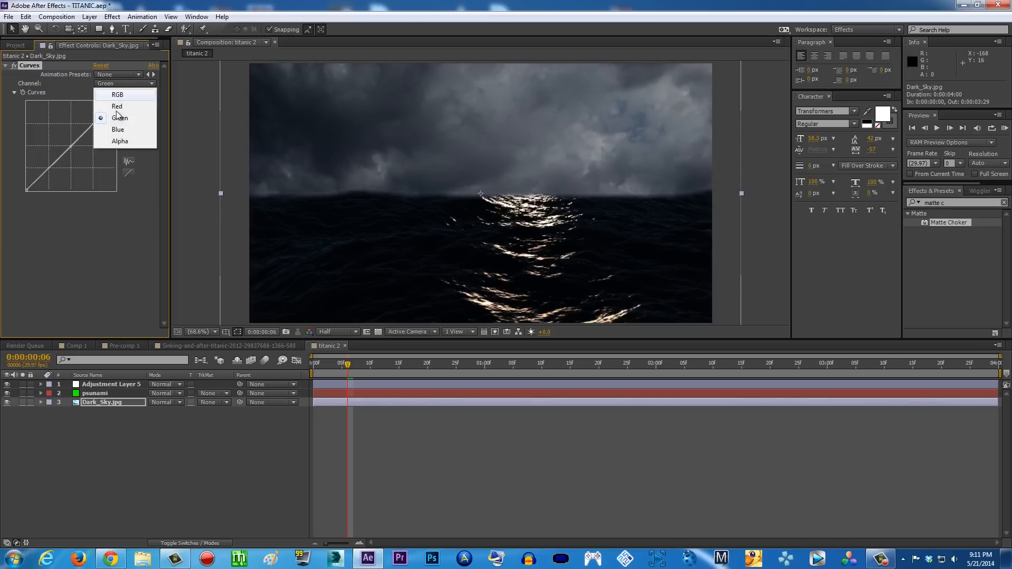
{"action": "left_click", "coordinate": [120, 127]}
{"action": "mouse_move", "coordinate": [63, 154]}
{"action": "left_mouse_down"}
{"action": "mouse_move", "coordinate": [58, 172]}
{"action": "mouse_move", "coordinate": [53, 164]}
{"action": "left_mouse_up"}
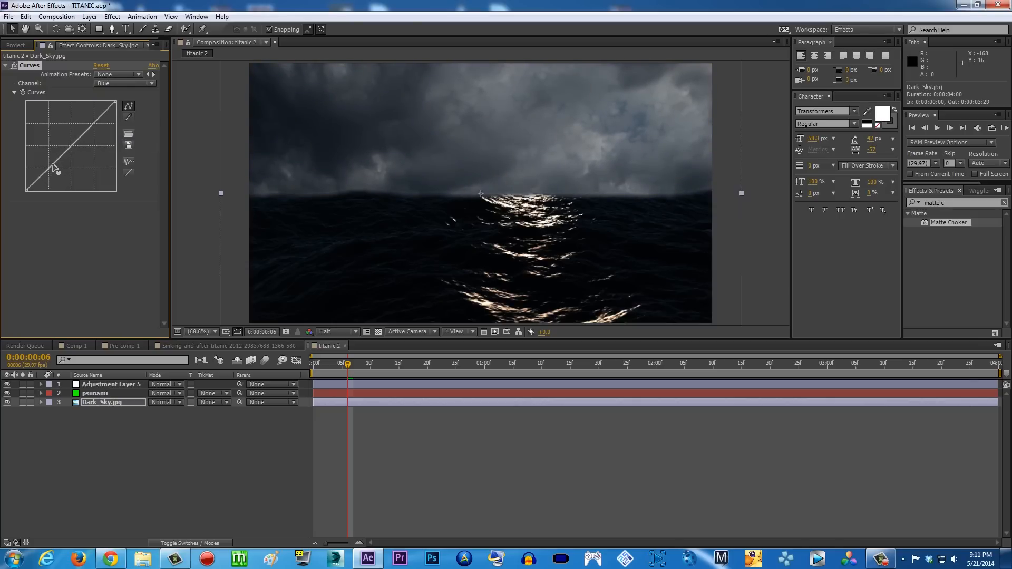
Step: Add contrast to the Dark_Sky.jpg layer by anchoring the RGB curve's highlights and pulling its shadows down
{"action": "left_click", "coordinate": [121, 84]}
{"action": "left_click", "coordinate": [113, 90]}
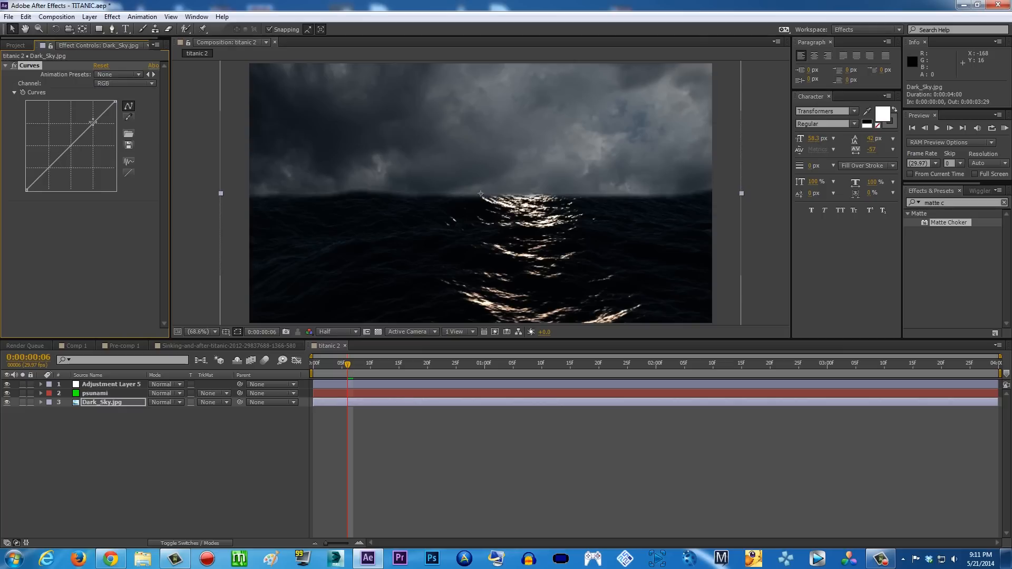
{"action": "left_click", "coordinate": [93, 124]}
{"action": "mouse_move", "coordinate": [41, 175]}
{"action": "left_mouse_down"}
{"action": "mouse_move", "coordinate": [33, 197]}
{"action": "mouse_move", "coordinate": [41, 183]}
{"action": "left_mouse_up"}
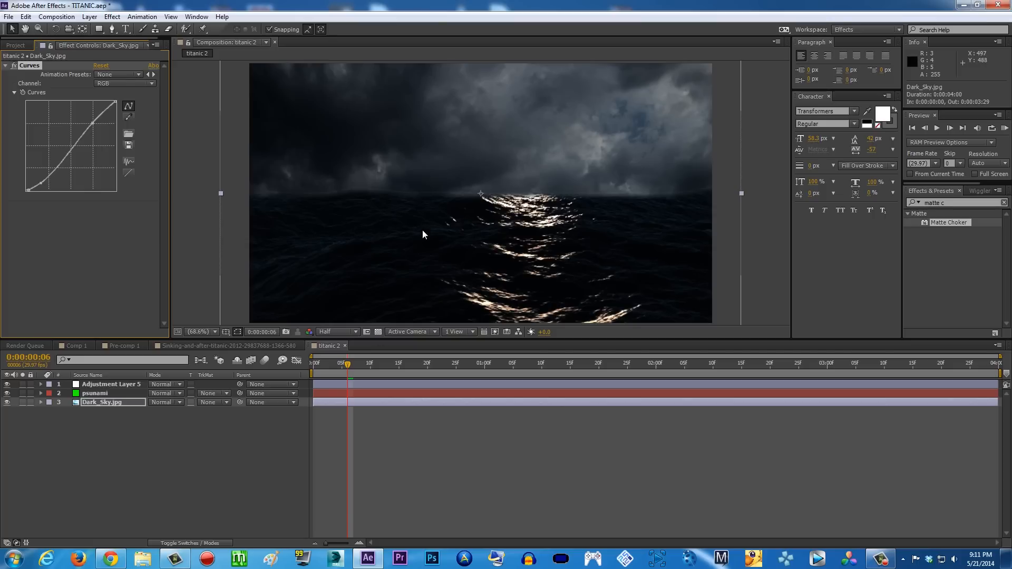
Step: Set the psunami layer's Matte Choker Geometric Softness 1 to 25.8 and run a RAM preview of the titanic 2 composition
{"action": "left_click", "coordinate": [103, 391]}
{"action": "left_click_drag", "start_coordinate": [164, 168], "coordinate": [156, 316]}
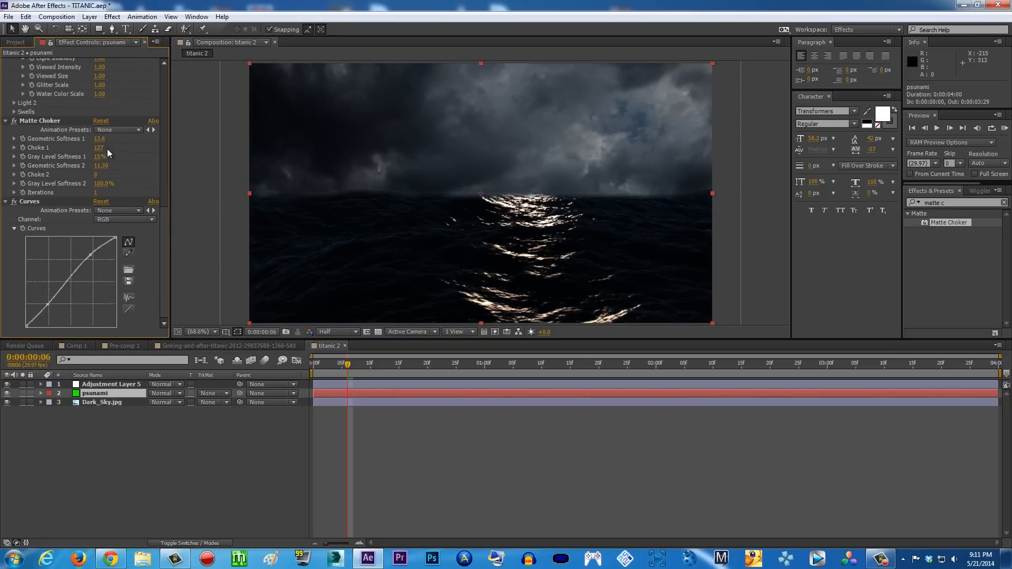
{"action": "left_click_drag", "start_coordinate": [99, 138], "coordinate": [165, 141]}
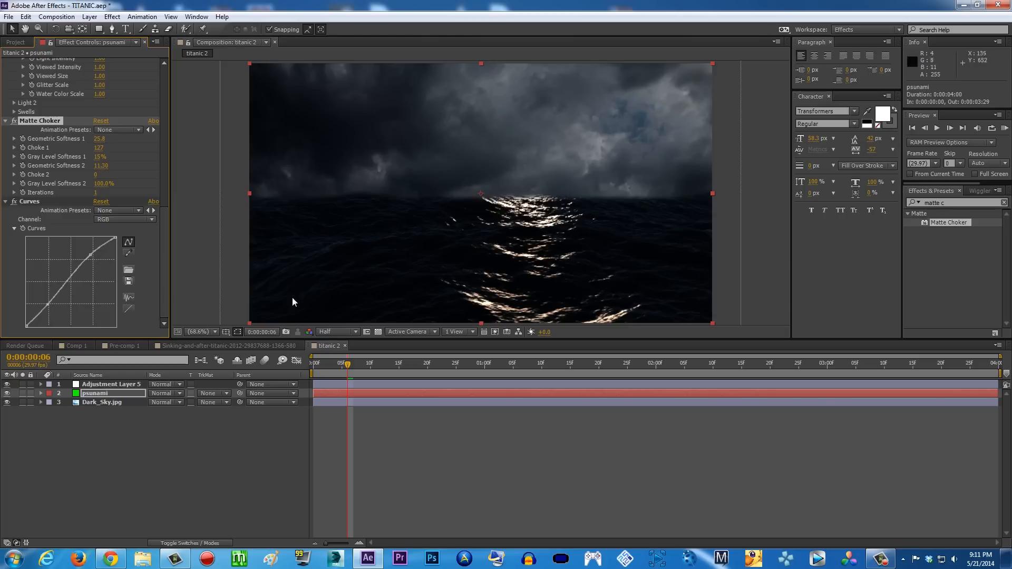
{"action": "key", "text": "KP_0"}
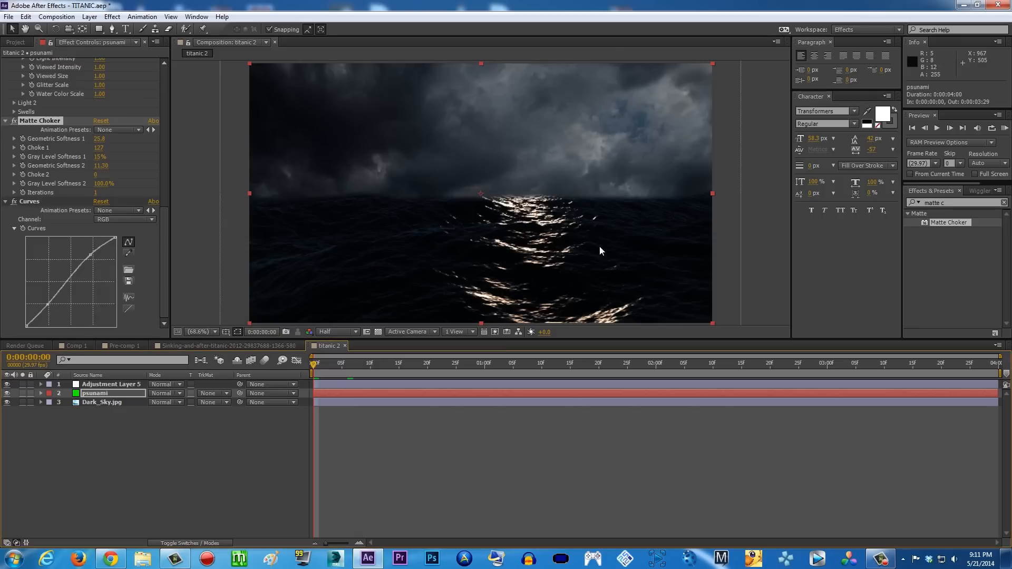
Step: Play back the finished Comp 1 for comparison, inspect its masked ship composition and return to titanic 2
{"action": "left_click", "coordinate": [77, 346]}
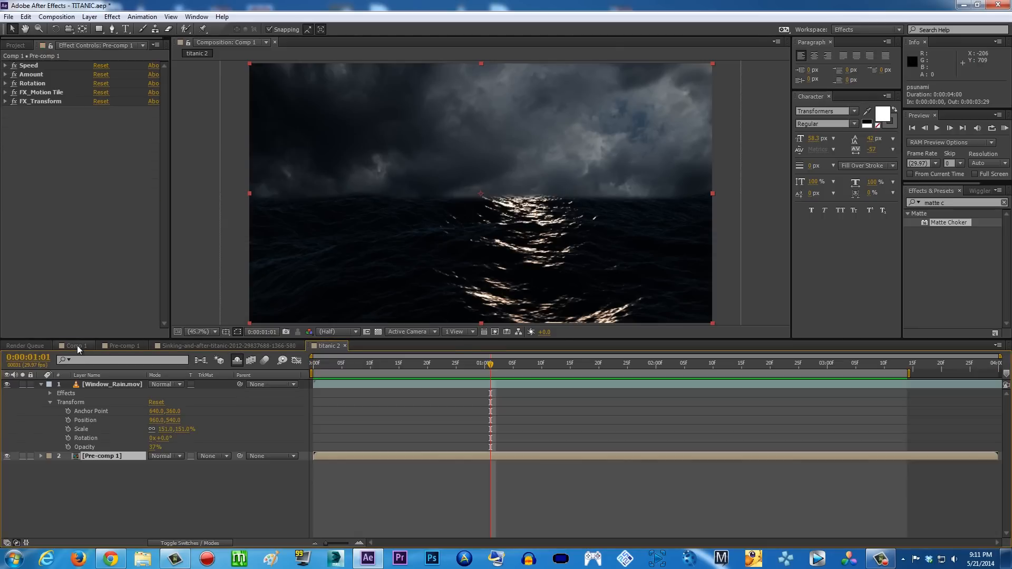
{"action": "left_click", "coordinate": [1005, 129]}
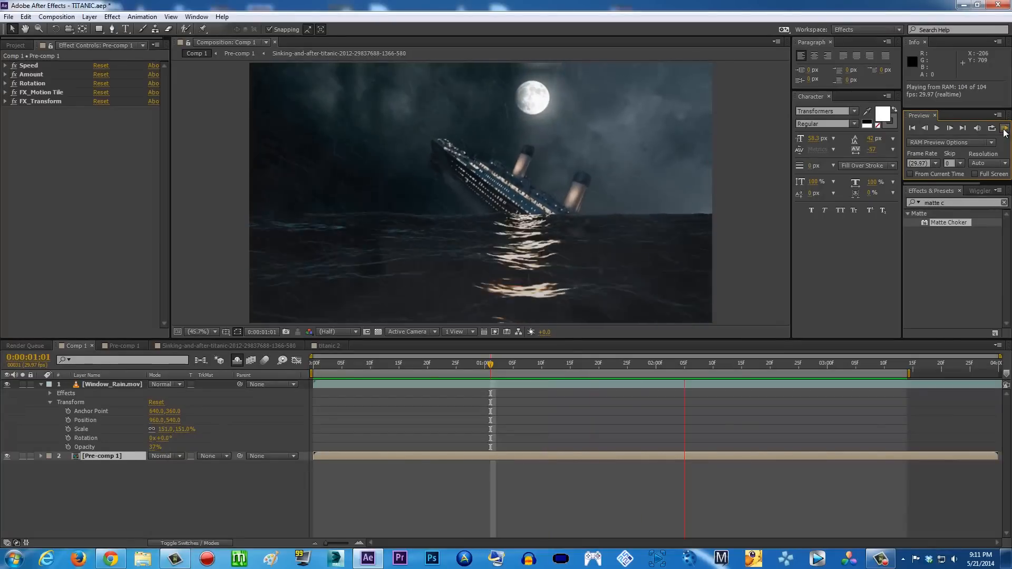
{"action": "left_click", "coordinate": [1004, 131]}
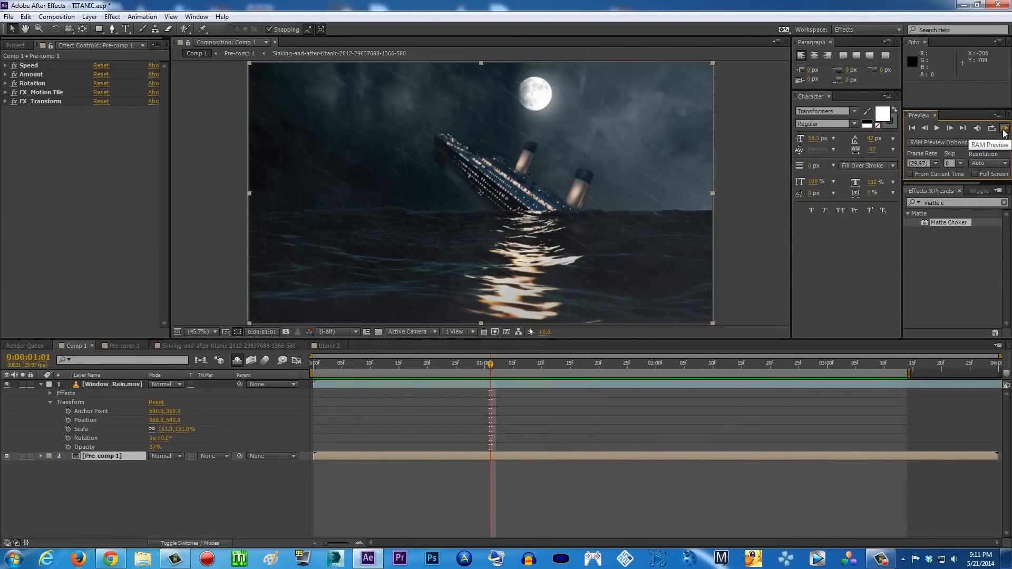
{"action": "left_click_drag", "start_coordinate": [435, 365], "coordinate": [410, 364]}
{"action": "left_click", "coordinate": [280, 346]}
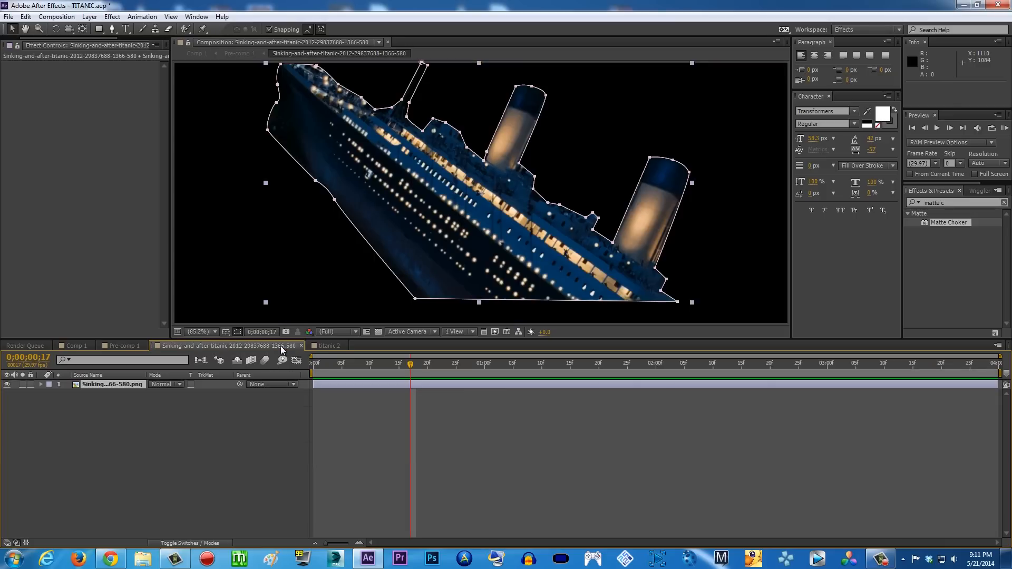
{"action": "left_click", "coordinate": [131, 346]}
{"action": "left_click", "coordinate": [328, 346]}
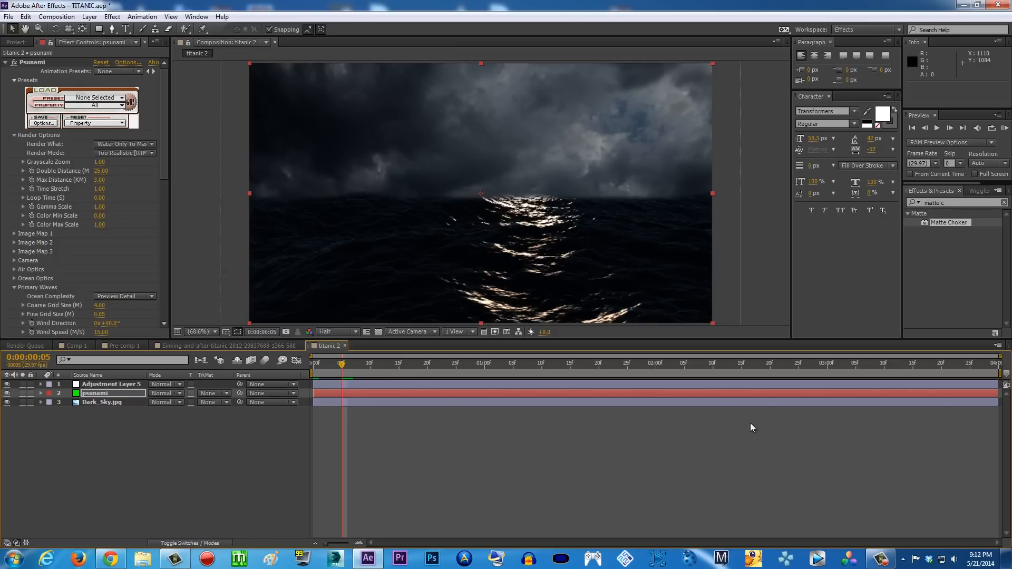
{"action": "left_click", "coordinate": [879, 562]}
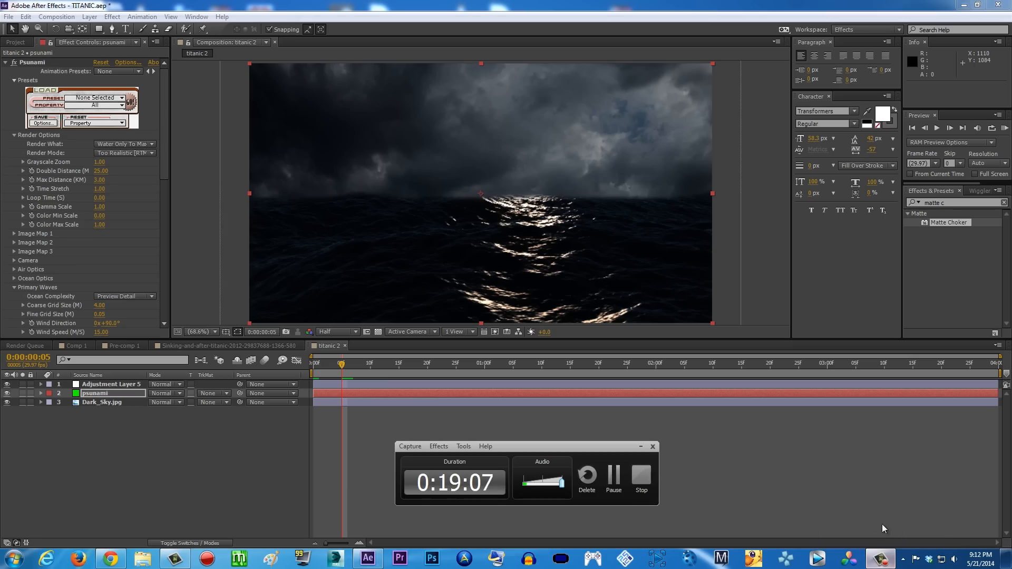
{"action": "left_click", "coordinate": [643, 478]}
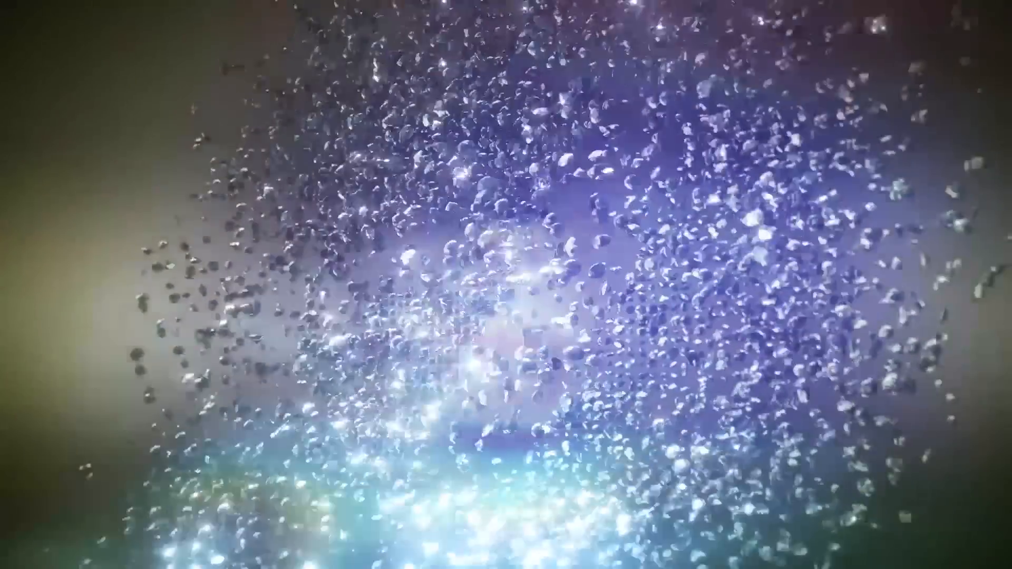